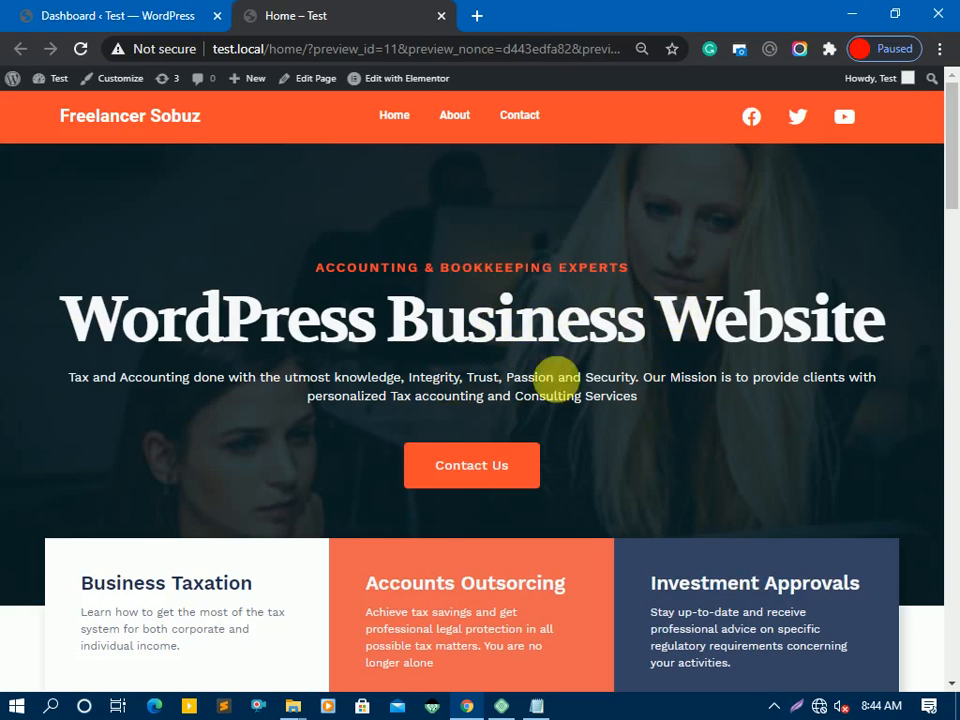
- Examine the finished homepage preview, focusing on the hero banner with the "WordPress Business Website" heading
{"action": "scroll", "coordinate": [451, 374], "scroll_direction": "down", "scroll_amount": 1}
{"action": "scroll", "coordinate": [451, 374], "scroll_direction": "down", "scroll_amount": 5}
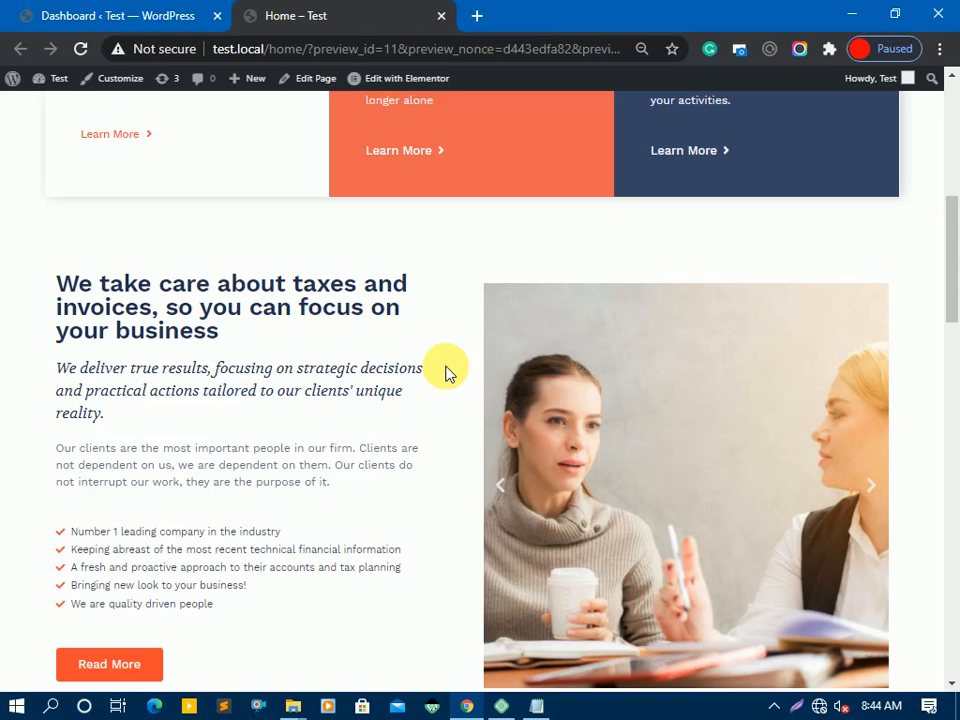
{"action": "scroll", "coordinate": [446, 370], "scroll_direction": "up", "scroll_amount": 5}
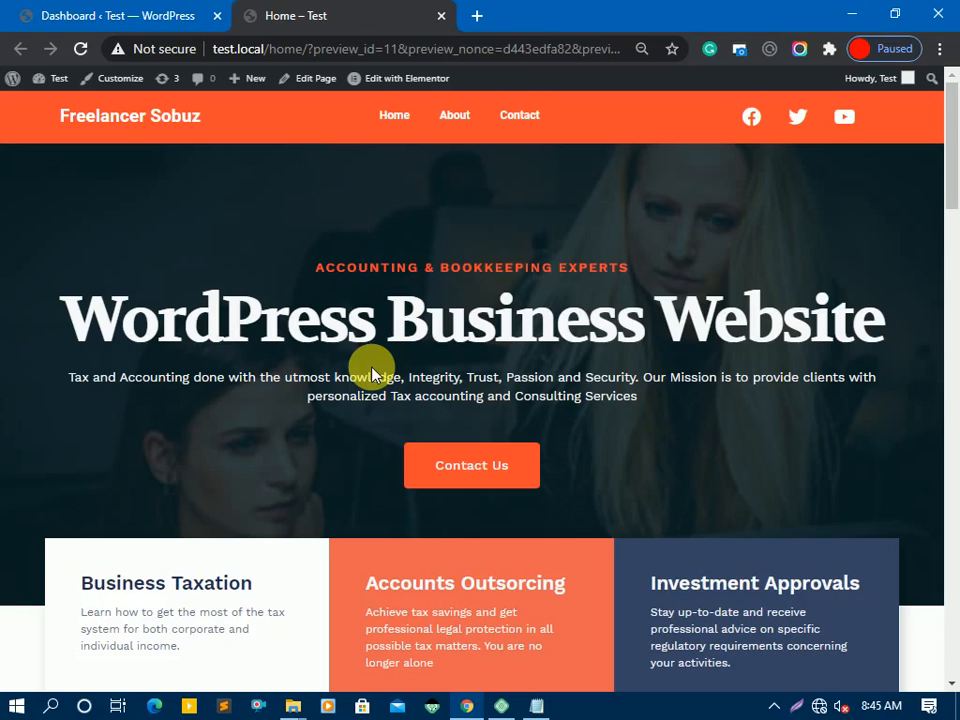
{"action": "scroll", "coordinate": [369, 370], "scroll_direction": "down", "scroll_amount": 8}
{"action": "scroll", "coordinate": [466, 428], "scroll_direction": "up", "scroll_amount": 8}
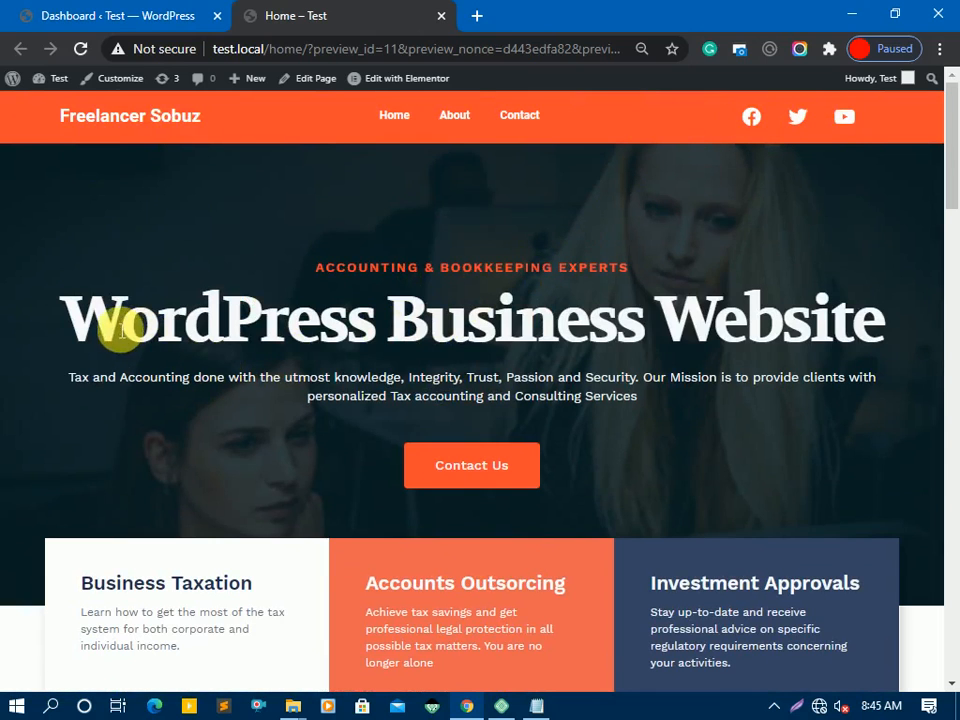
{"action": "left_click_drag", "start_coordinate": [64, 320], "coordinate": [856, 347]}
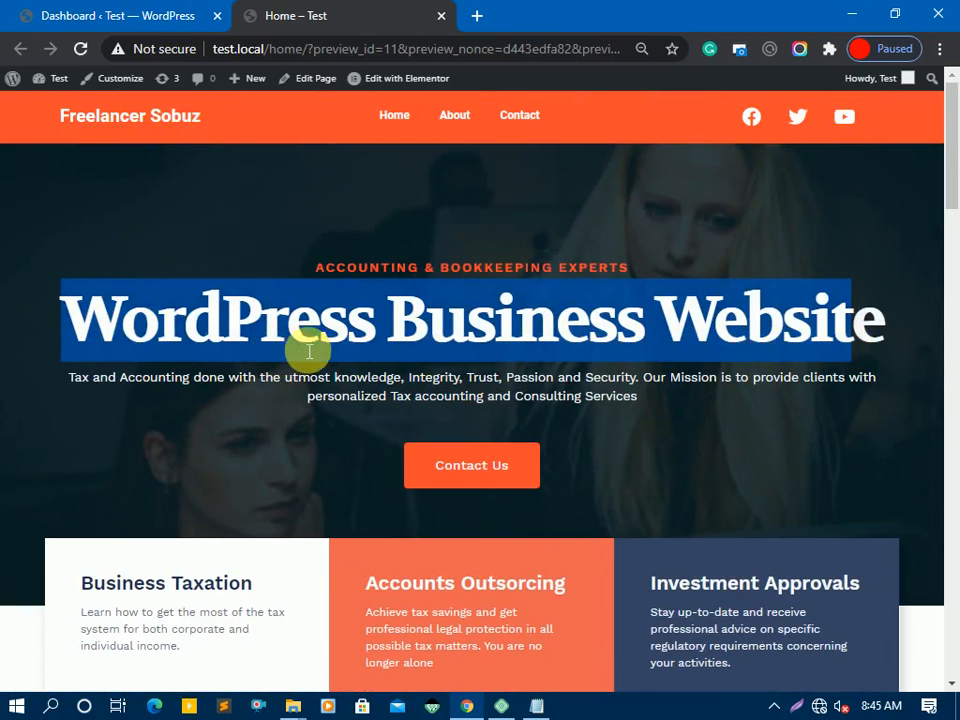
{"action": "left_click", "coordinate": [448, 332]}
{"action": "double_click", "coordinate": [448, 332]}
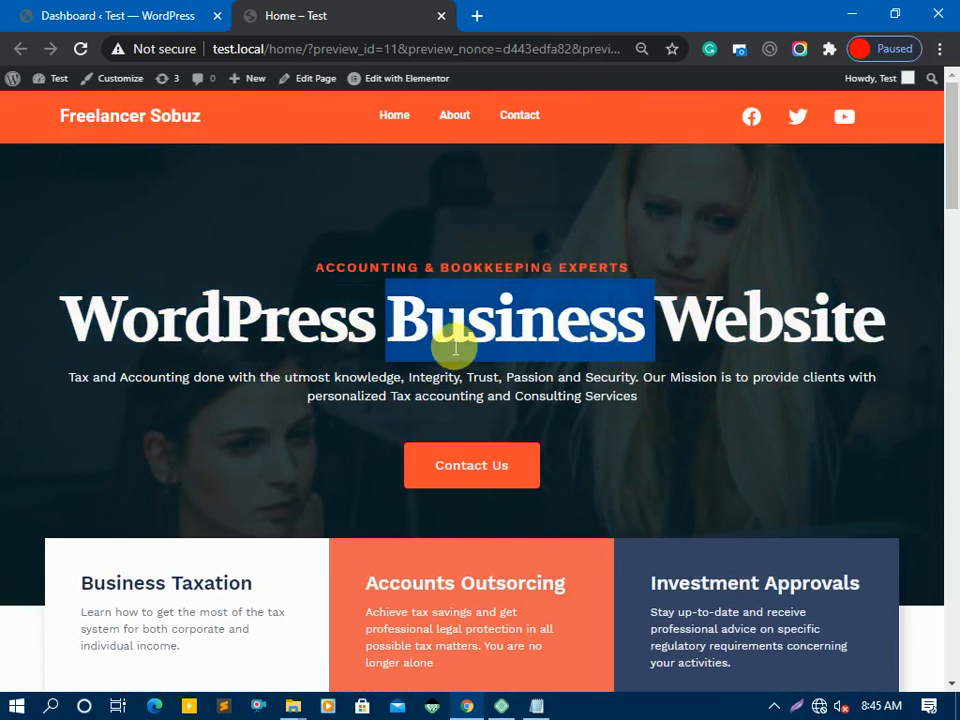
{"action": "left_click", "coordinate": [368, 375]}
{"action": "scroll", "coordinate": [480, 413], "scroll_direction": "down", "scroll_amount": 1}
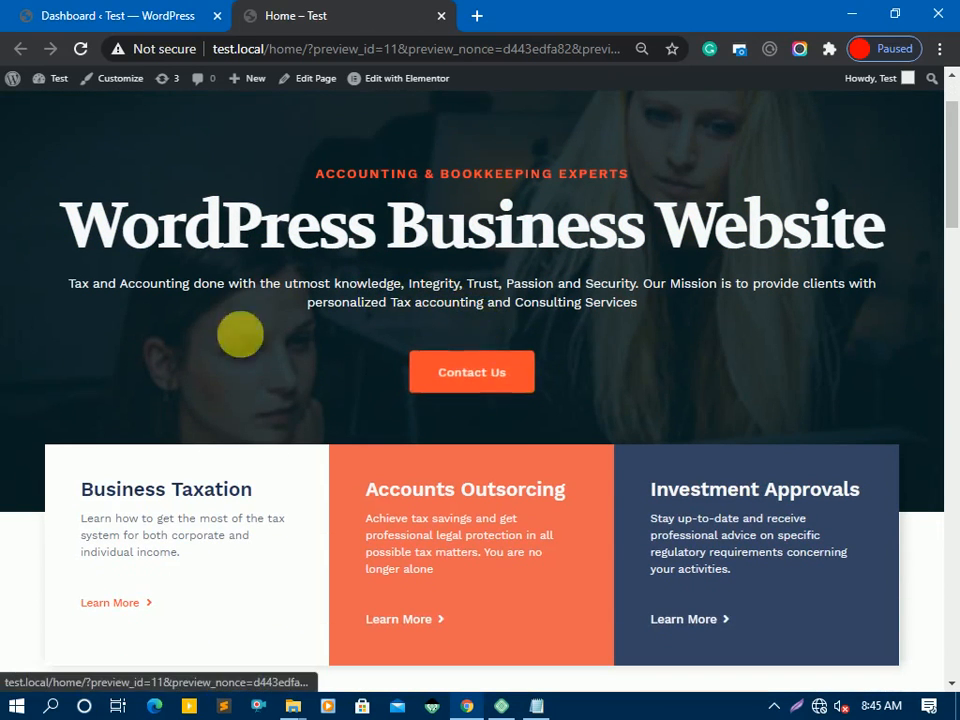
{"action": "scroll", "coordinate": [392, 388], "scroll_direction": "up", "scroll_amount": 1}
{"action": "scroll", "coordinate": [392, 388], "scroll_direction": "up", "scroll_amount": 1}
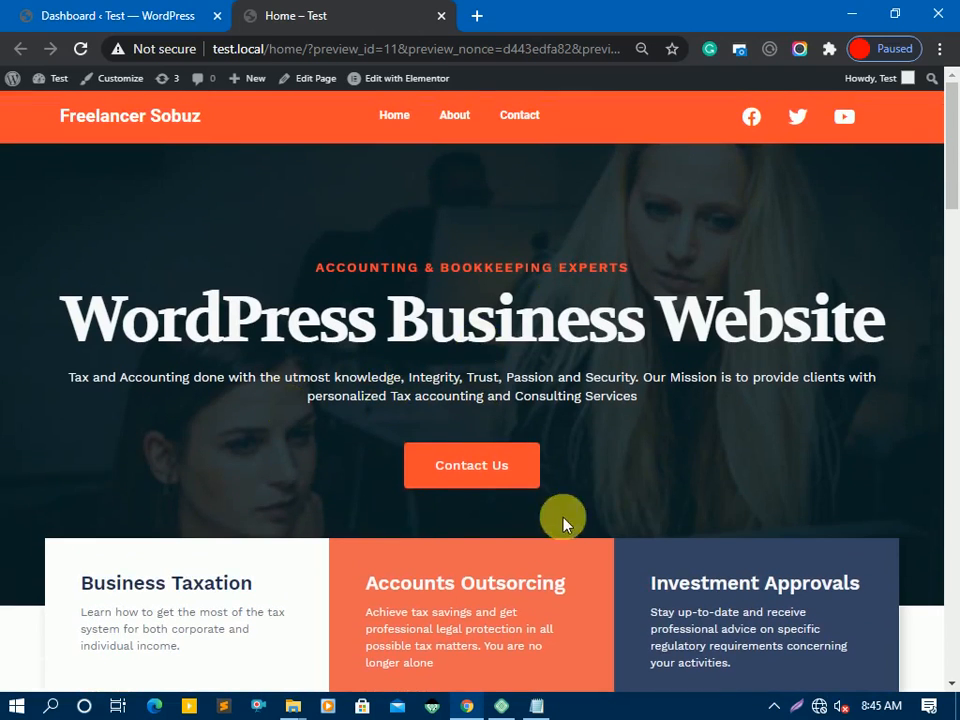
- Review the homepage preview's service boxes, about section, counters, testimonials, branding process graphic and footer
{"action": "scroll", "coordinate": [540, 470], "scroll_direction": "down", "scroll_amount": 2}
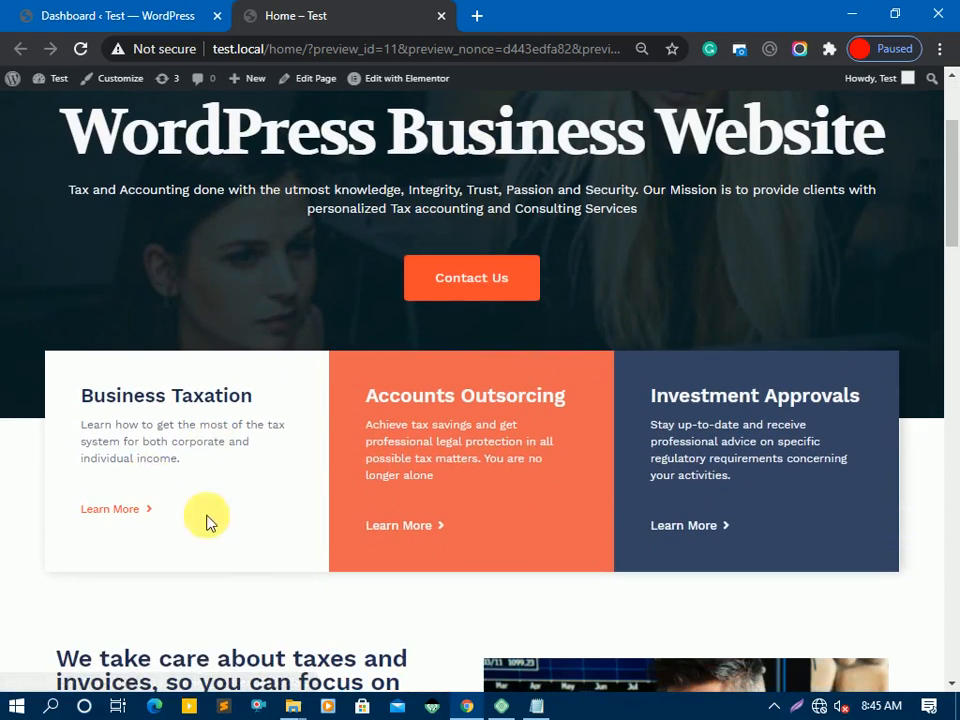
{"action": "scroll", "coordinate": [715, 476], "scroll_direction": "down", "scroll_amount": 2}
{"action": "scroll", "coordinate": [339, 591], "scroll_direction": "down", "scroll_amount": 3}
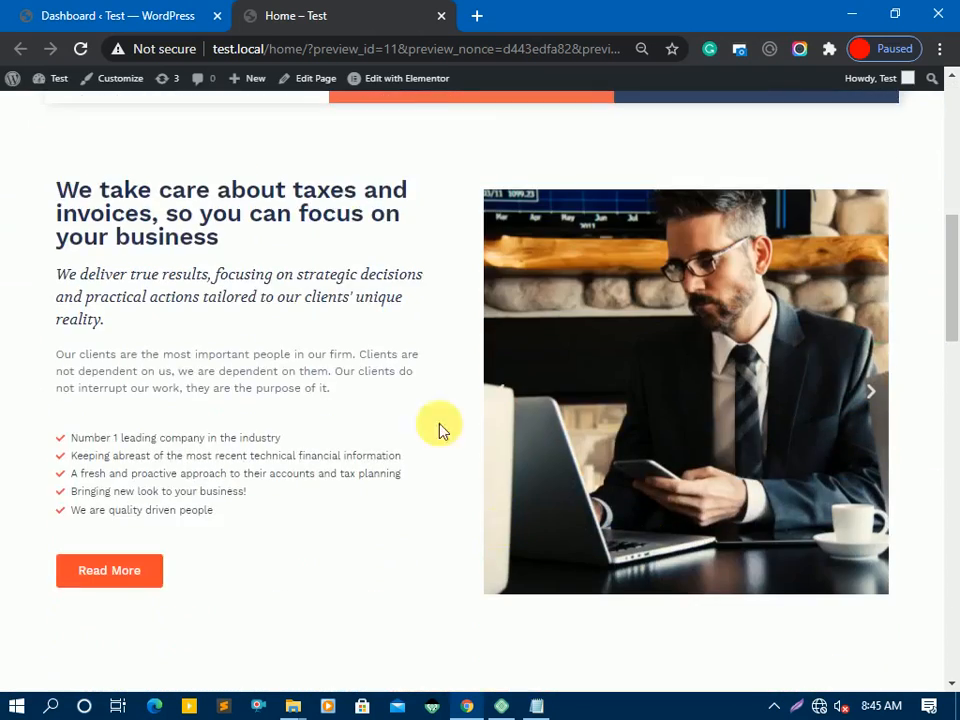
{"action": "scroll", "coordinate": [615, 454], "scroll_direction": "down", "scroll_amount": 5}
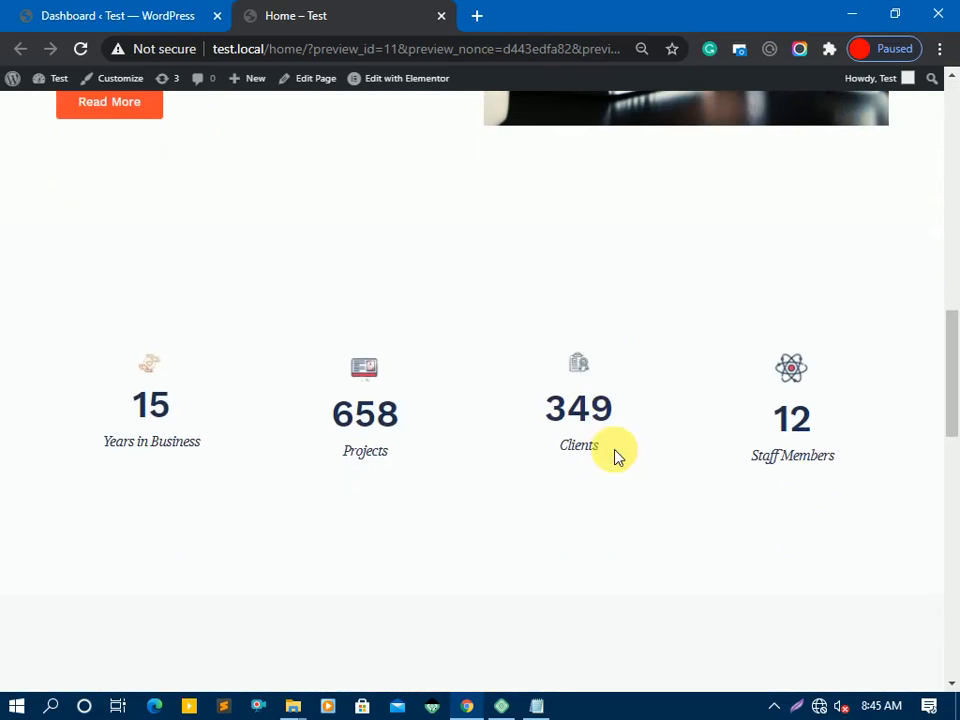
{"action": "scroll", "coordinate": [697, 459], "scroll_direction": "down", "scroll_amount": 3}
{"action": "scroll", "coordinate": [697, 459], "scroll_direction": "down", "scroll_amount": 4}
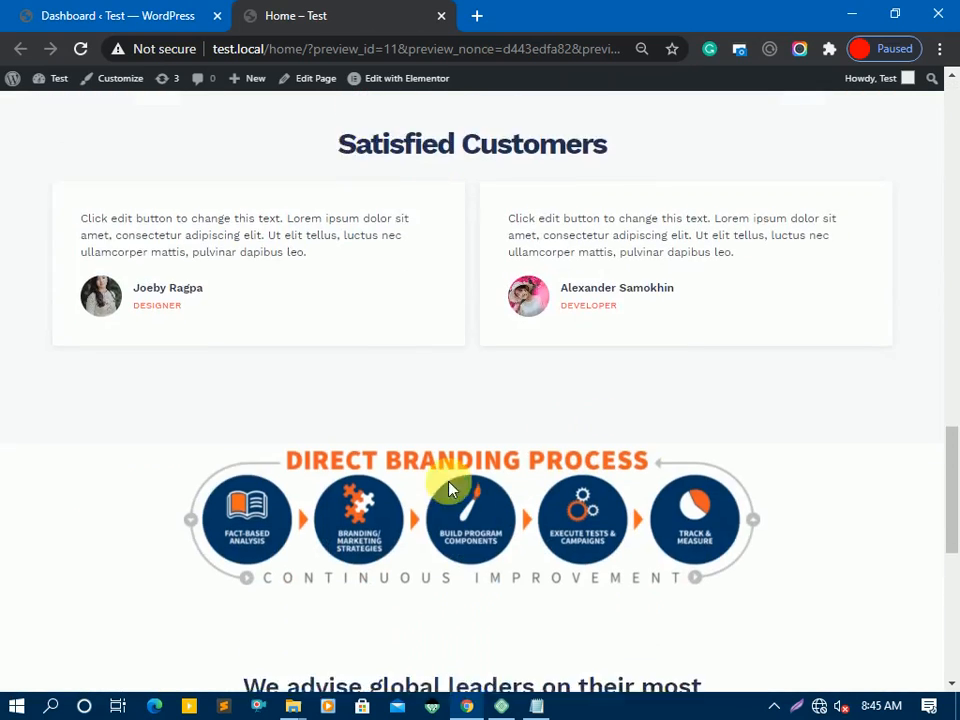
{"action": "left_click_drag", "start_coordinate": [306, 476], "coordinate": [443, 499]}
{"action": "scroll", "coordinate": [490, 467], "scroll_direction": "down", "scroll_amount": 5}
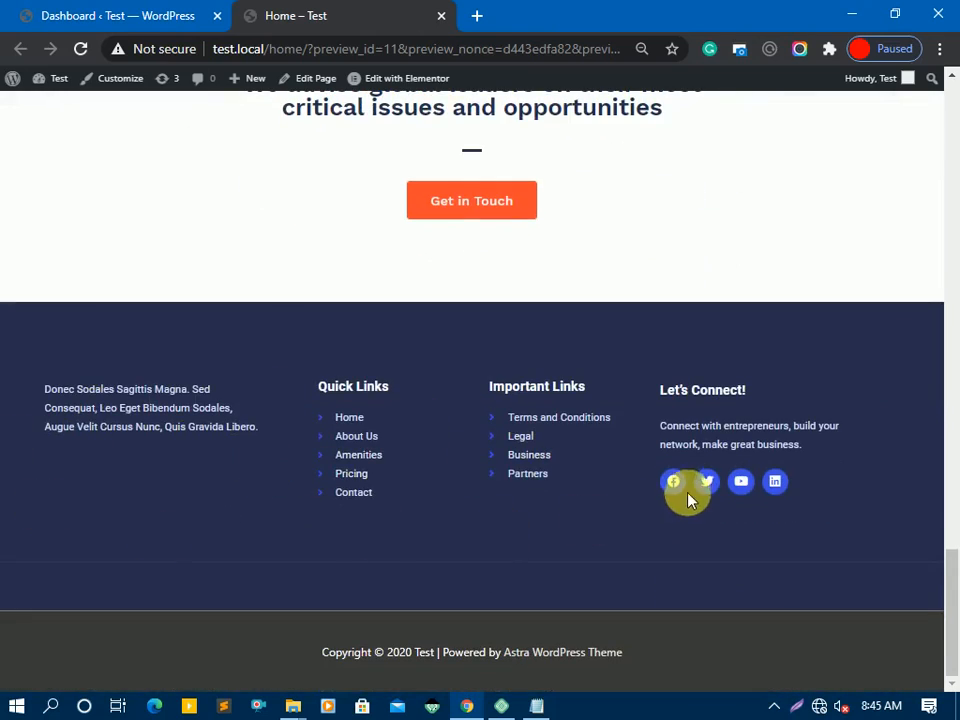
{"action": "scroll", "coordinate": [688, 500], "scroll_direction": "up", "scroll_amount": 20}
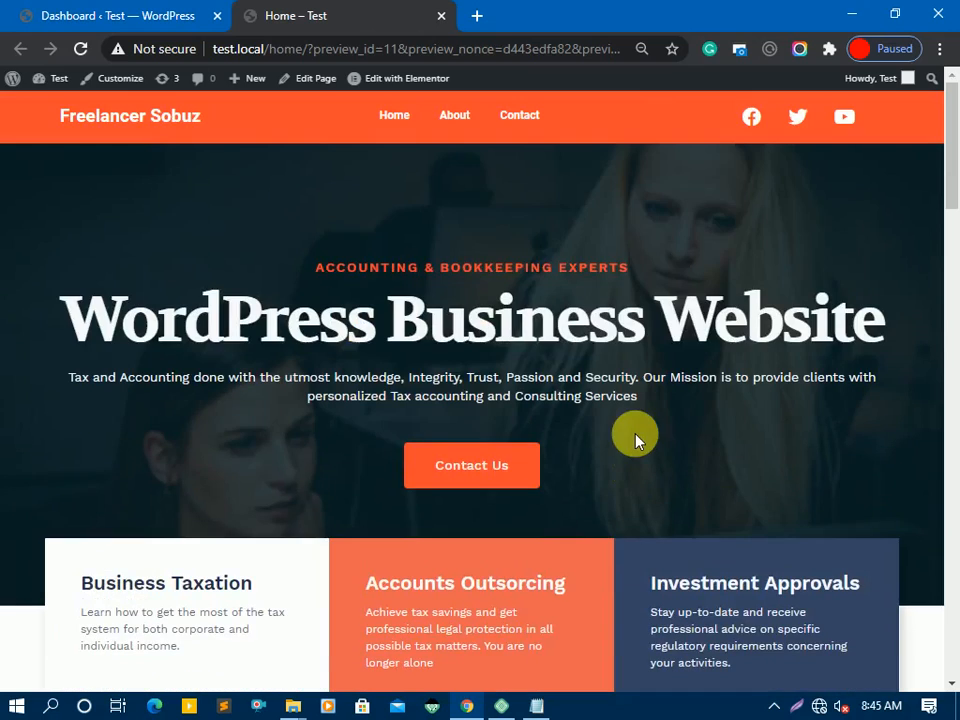
- Activate the Astra theme from the WordPress dashboard and dismiss the notices on the Themes page
{"action": "left_click", "coordinate": [75, 8]}
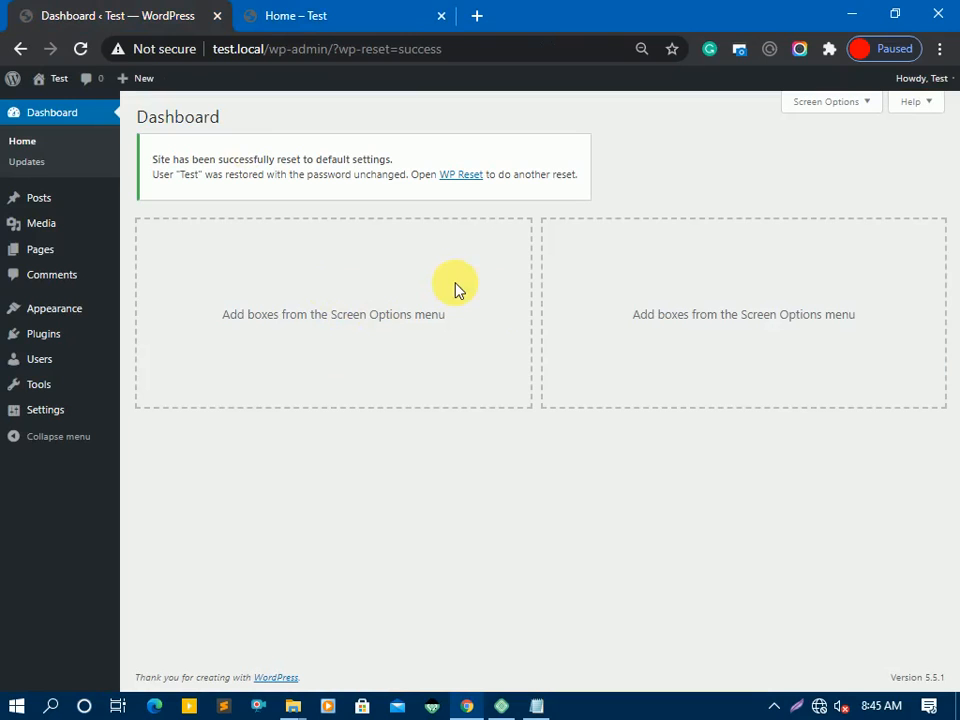
{"action": "left_click", "coordinate": [65, 312]}
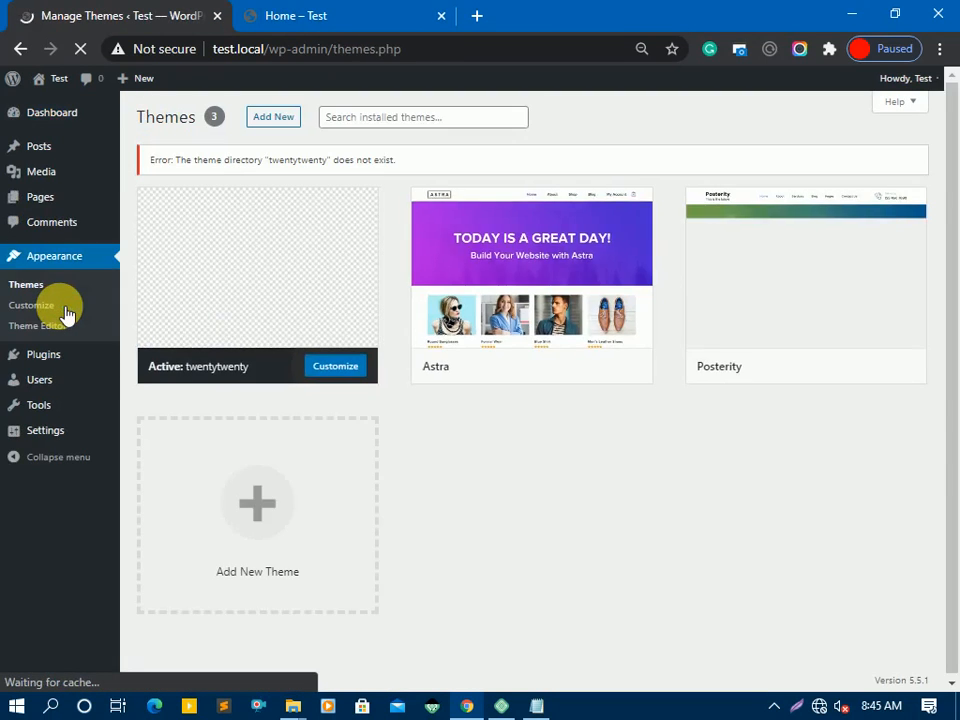
{"action": "mouse_move", "coordinate": [551, 375]}
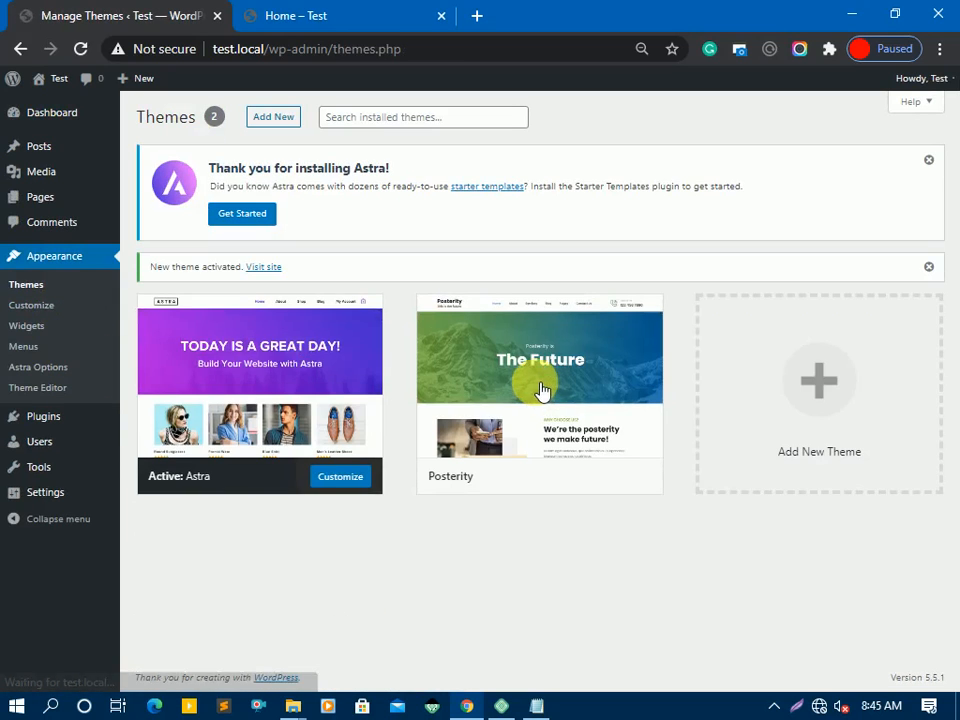
{"action": "mouse_move", "coordinate": [246, 439]}
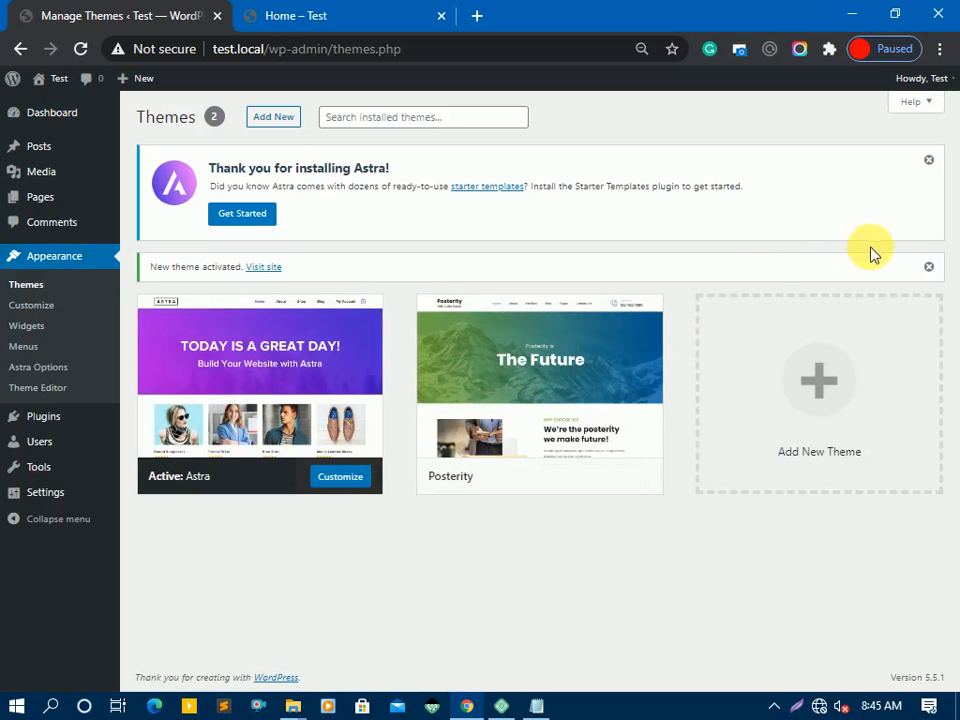
{"action": "left_click", "coordinate": [929, 266]}
{"action": "left_click", "coordinate": [929, 160]}
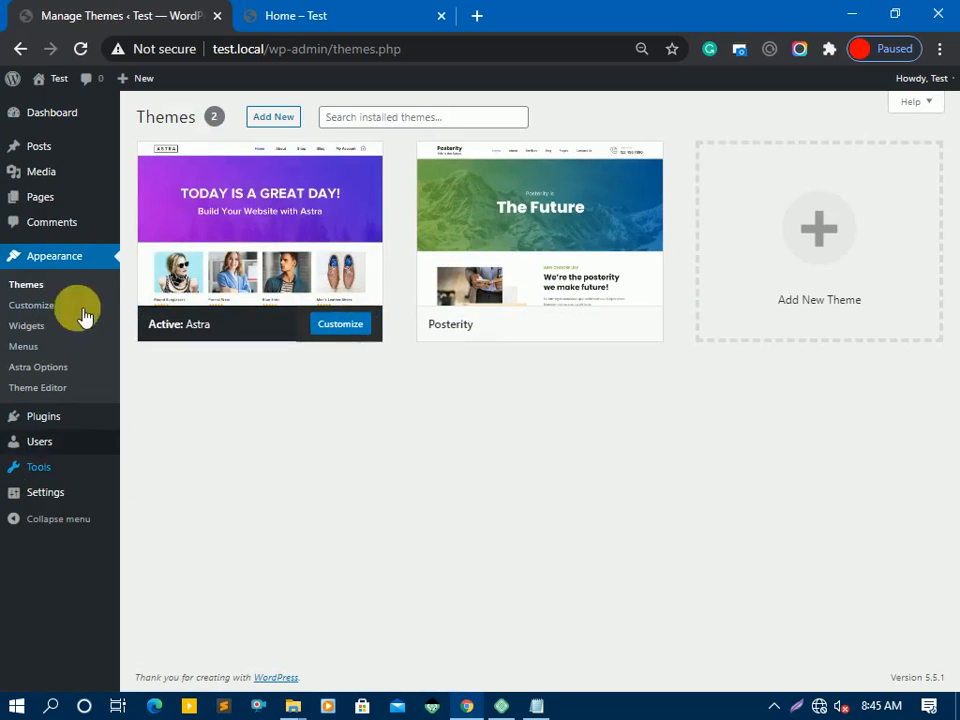
- Activate the Elementor and Elementor Pro plugins together with a bulk action
{"action": "mouse_move", "coordinate": [52, 208]}
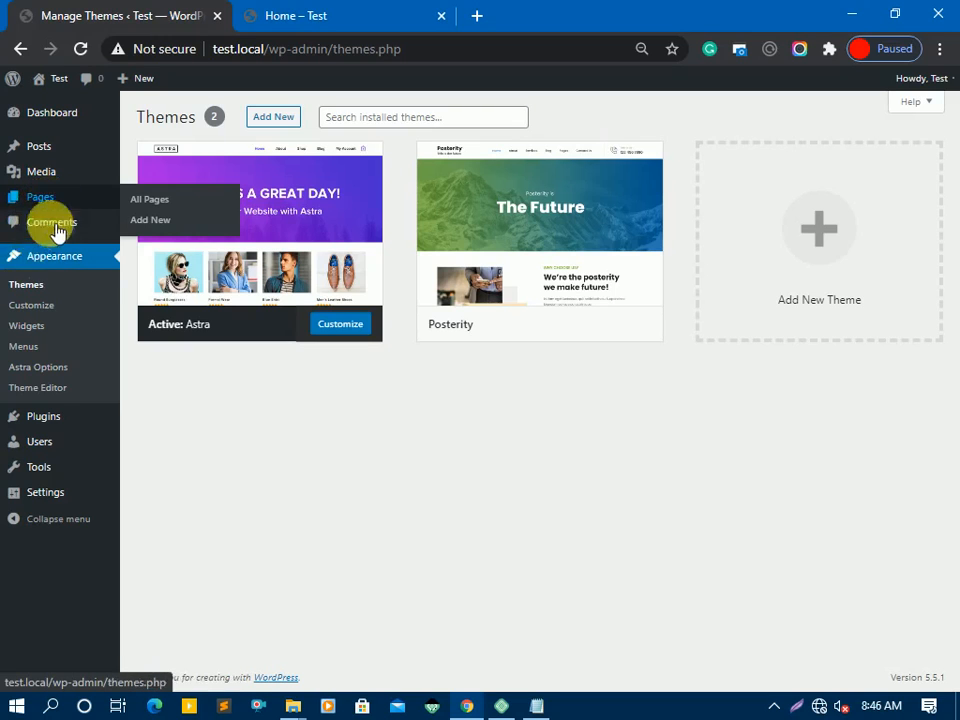
{"action": "mouse_move", "coordinate": [68, 428]}
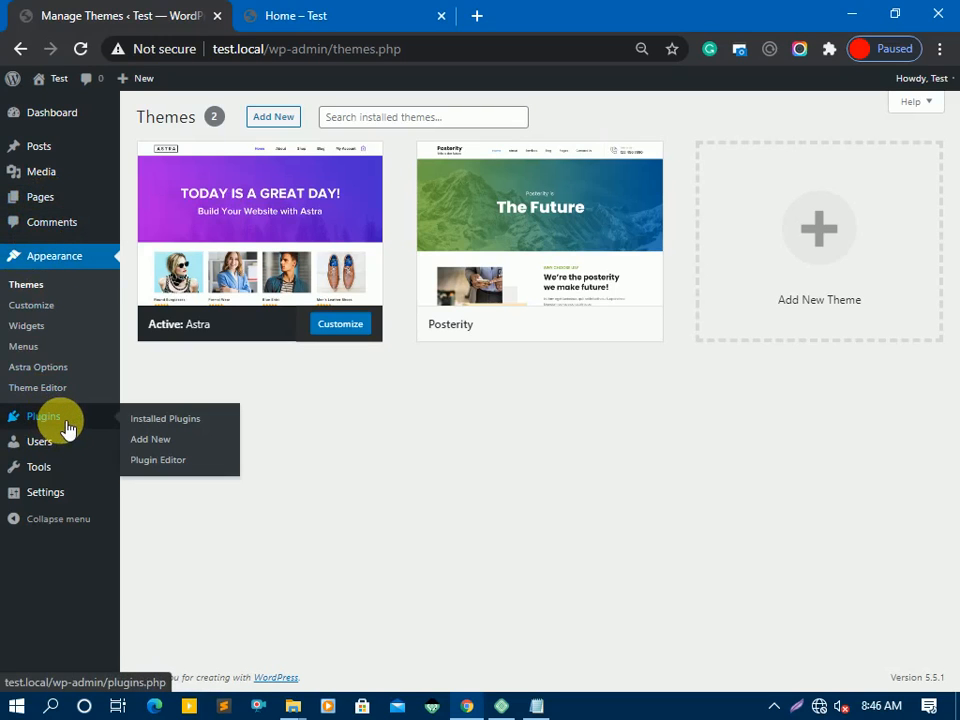
{"action": "left_click", "coordinate": [68, 428]}
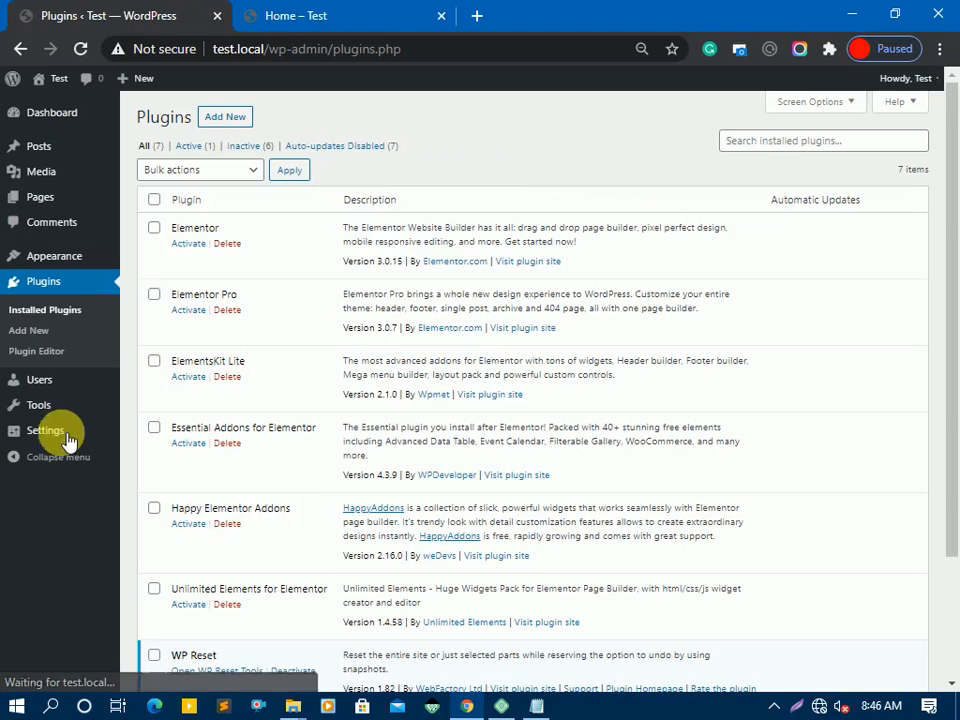
{"action": "left_click", "coordinate": [155, 229]}
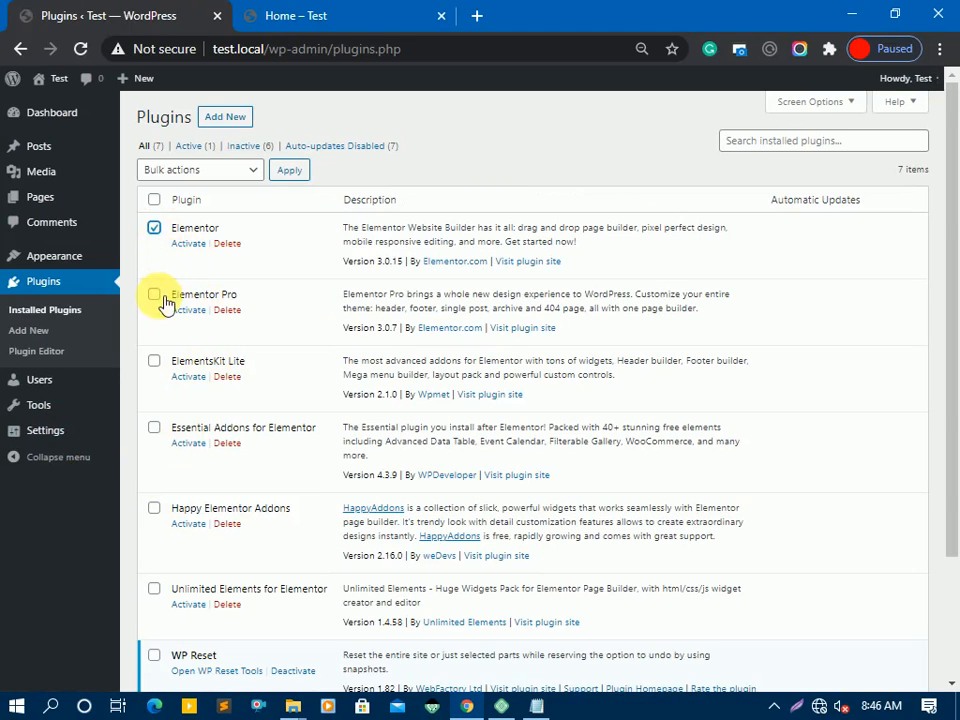
{"action": "left_click", "coordinate": [193, 172]}
{"action": "left_click", "coordinate": [162, 204]}
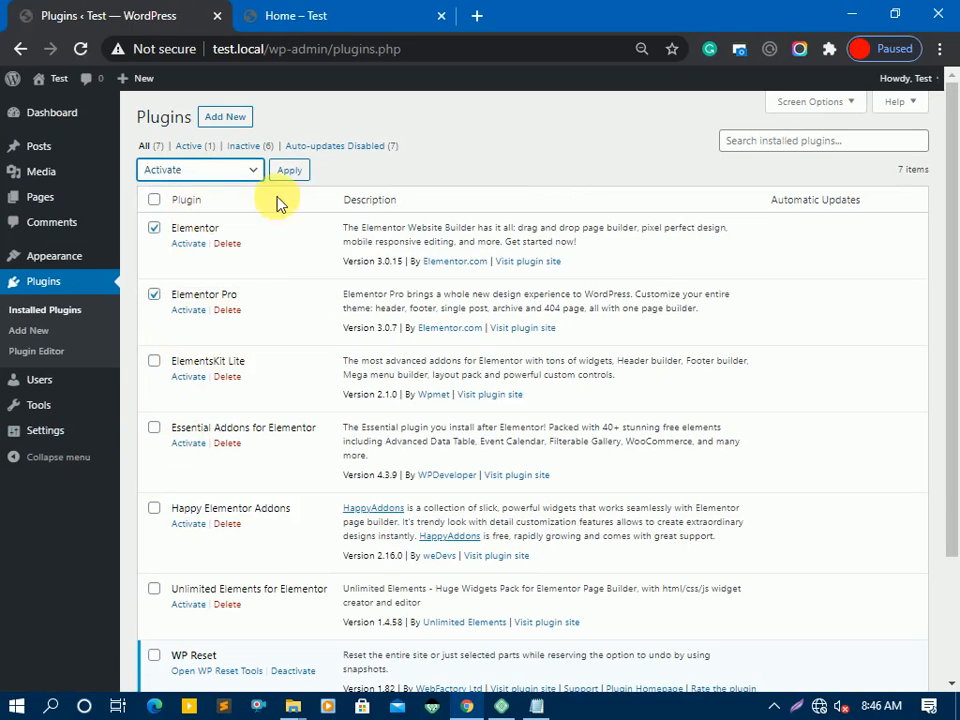
{"action": "left_click", "coordinate": [287, 176]}
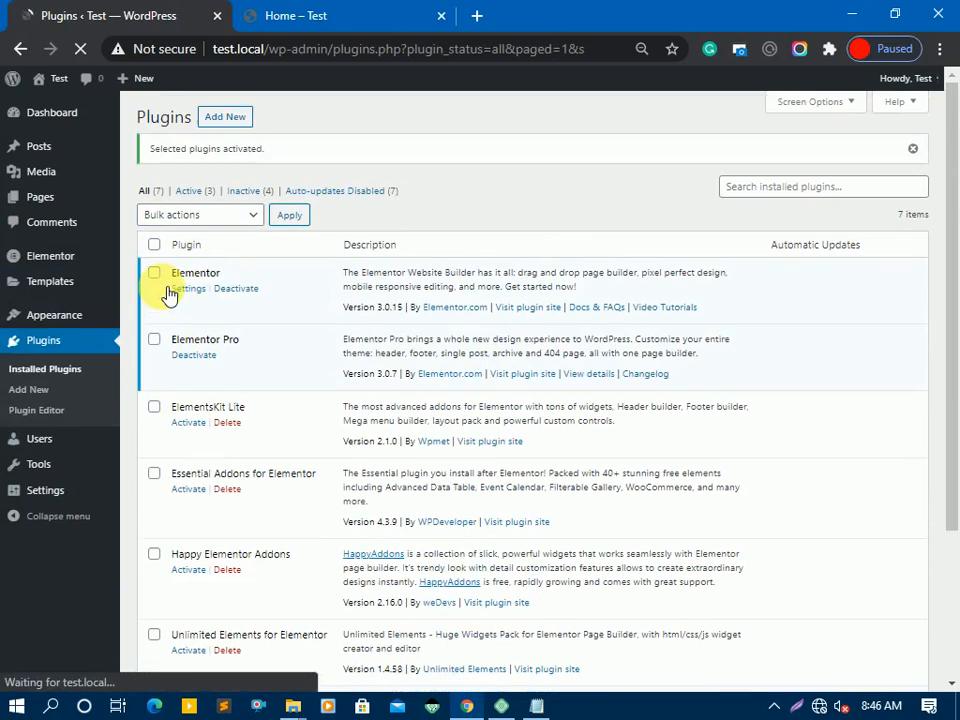
- Open Elementor's license settings and check the license status
{"action": "mouse_move", "coordinate": [75, 322]}
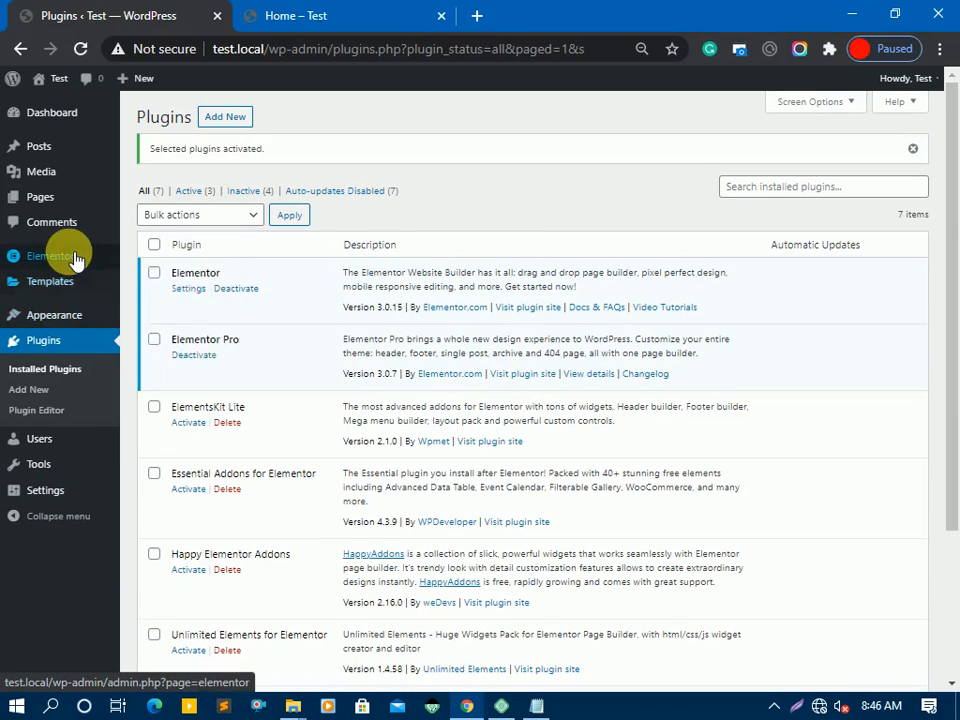
{"action": "mouse_move", "coordinate": [70, 264]}
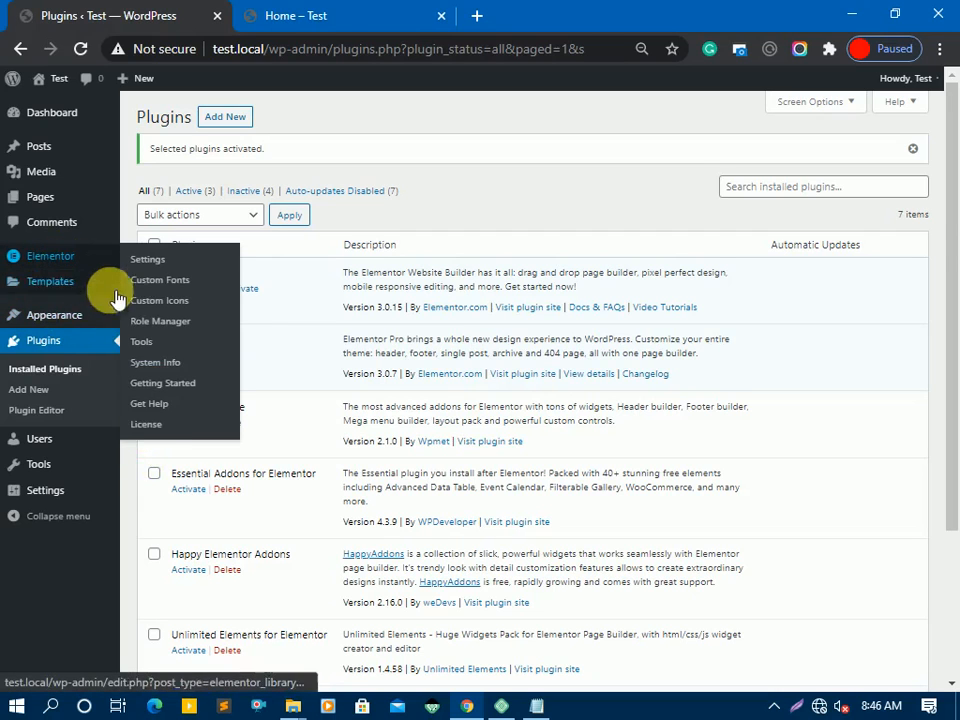
{"action": "left_click", "coordinate": [157, 430]}
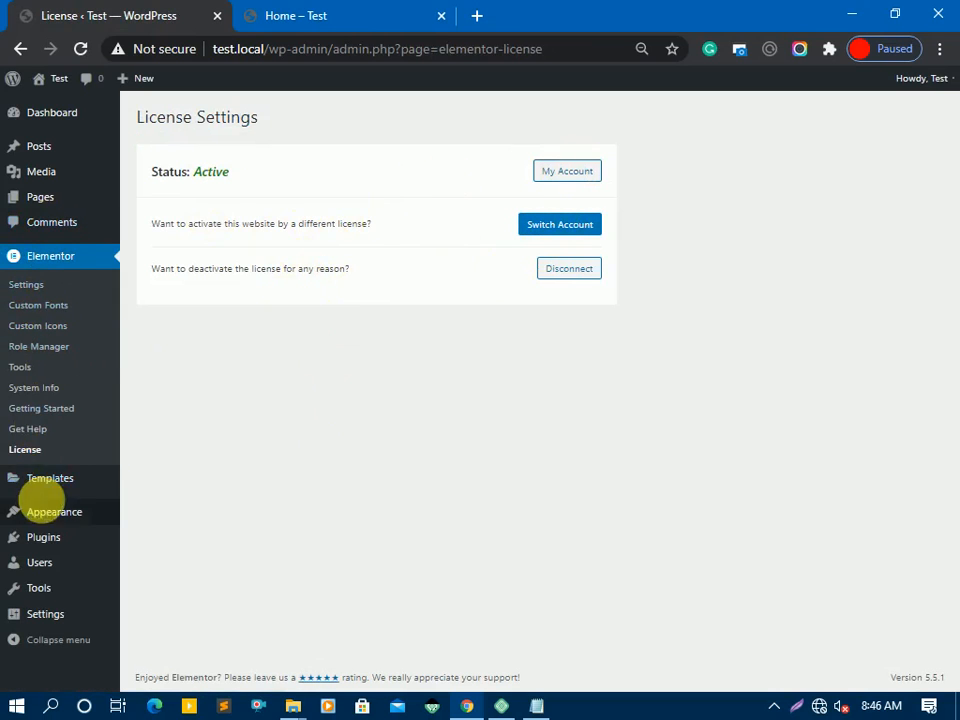
- Move the Privacy Policy and Sample Page pages to the trash and permanently delete them
{"action": "left_click", "coordinate": [55, 480]}
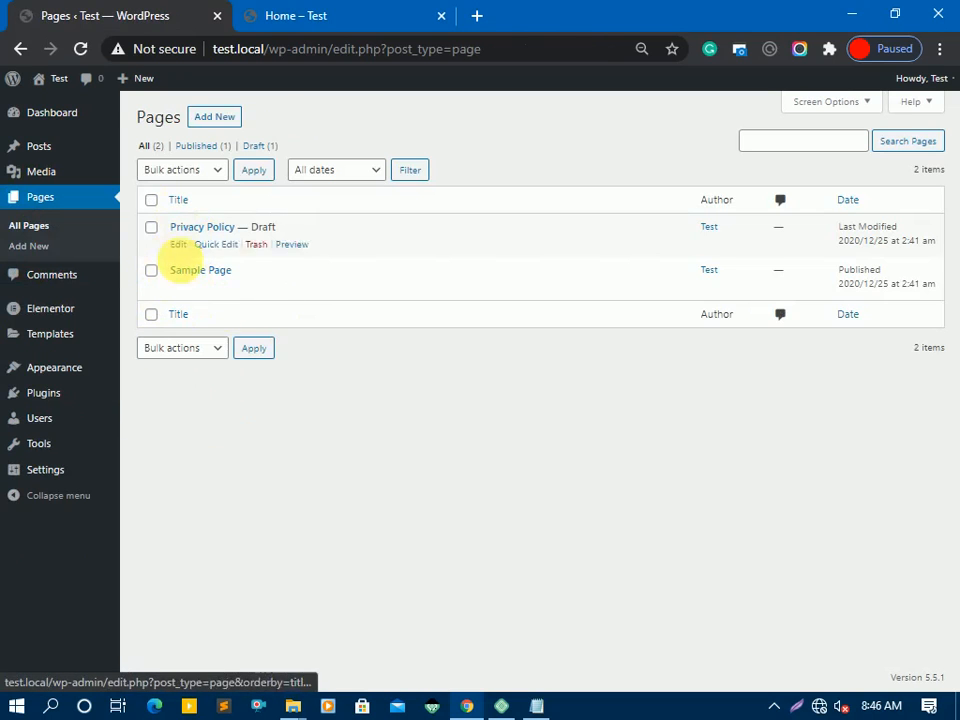
{"action": "left_click", "coordinate": [172, 172]}
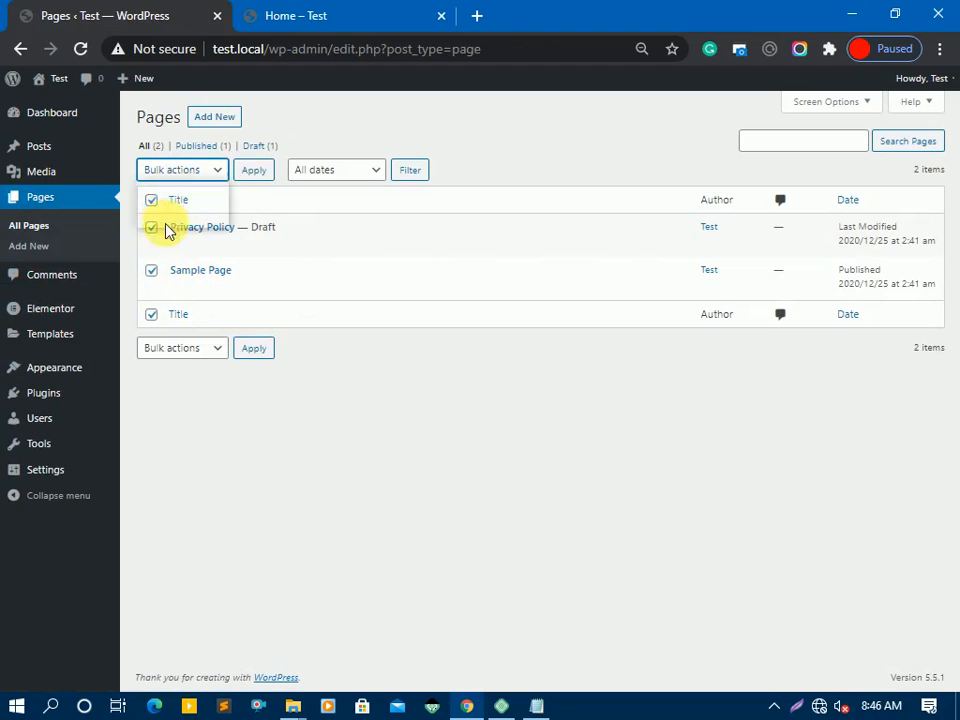
{"action": "left_click", "coordinate": [174, 220]}
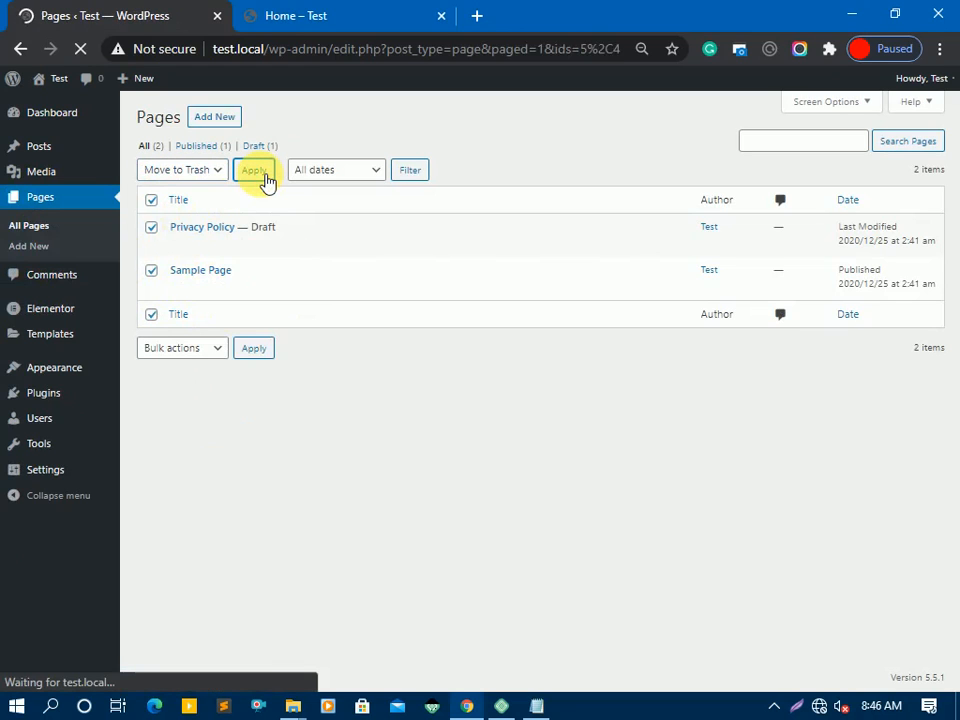
{"action": "left_click", "coordinate": [206, 193]}
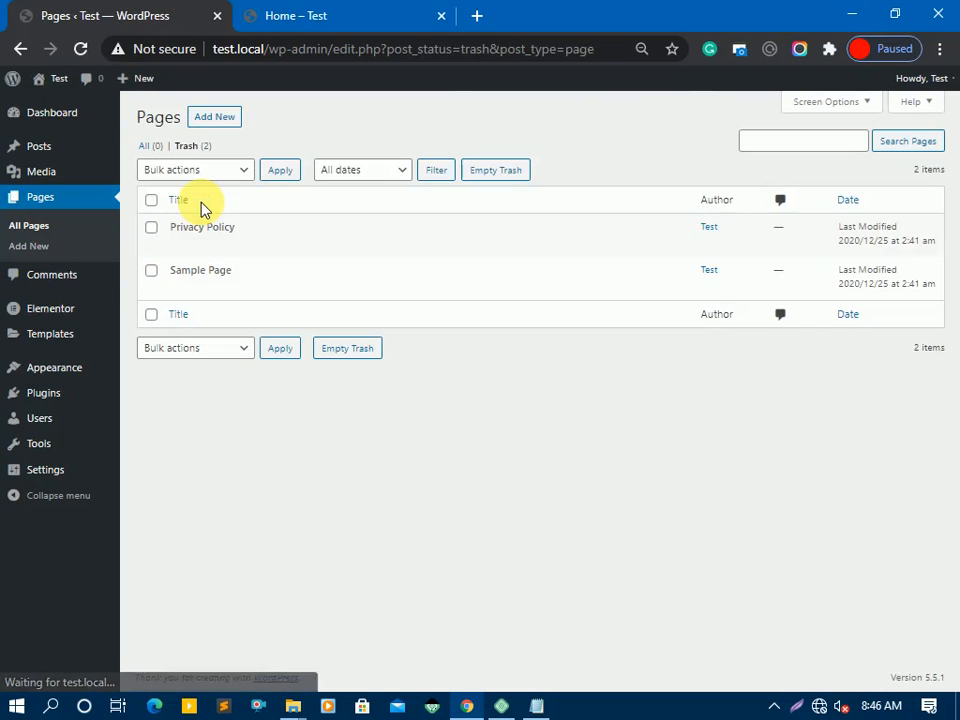
{"action": "left_click", "coordinate": [522, 172]}
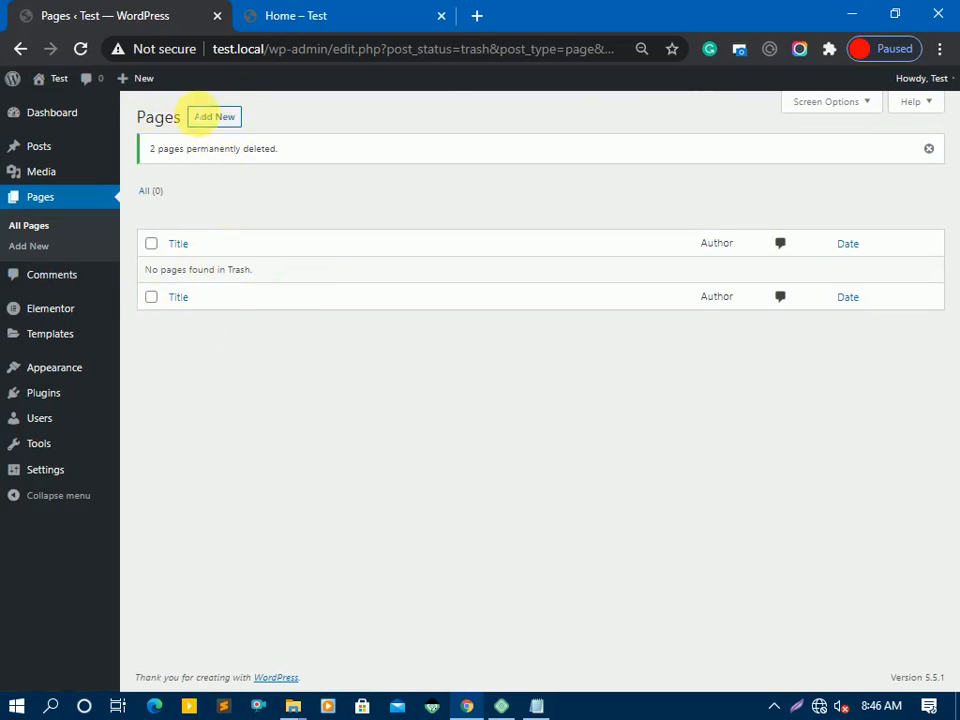
- Create a new page titled "Home" and set its template to Elementor Full Width
{"action": "left_click", "coordinate": [229, 118]}
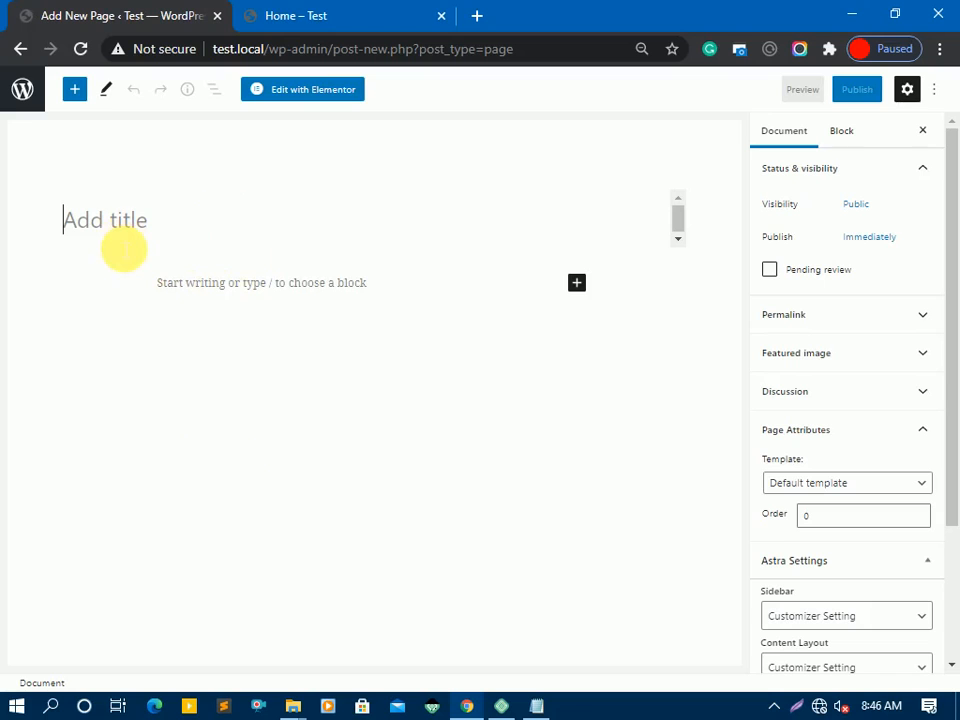
{"action": "type", "text": "Home"}
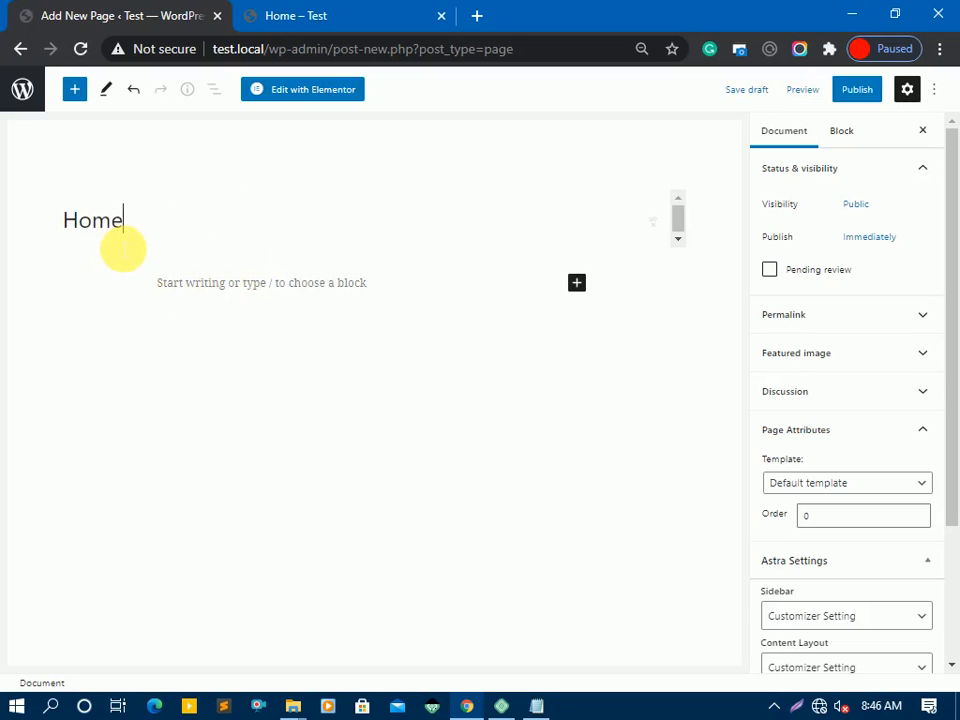
{"action": "left_click", "coordinate": [812, 488]}
{"action": "left_click", "coordinate": [812, 533]}
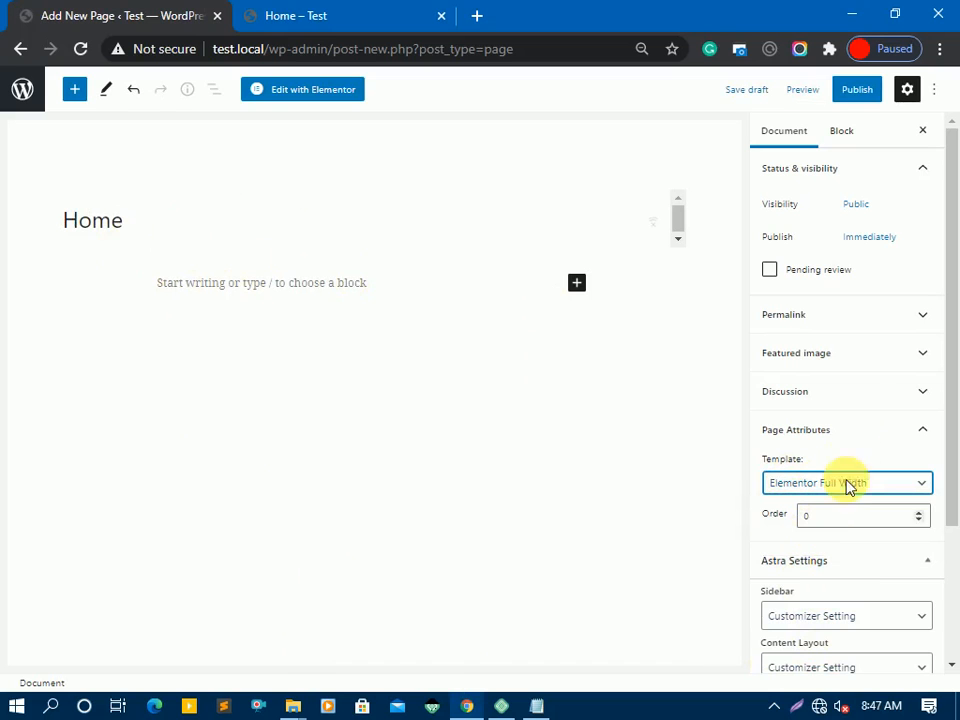
- Publish the Home page and return to the list of pages
{"action": "left_click", "coordinate": [855, 89]}
{"action": "left_click", "coordinate": [807, 89]}
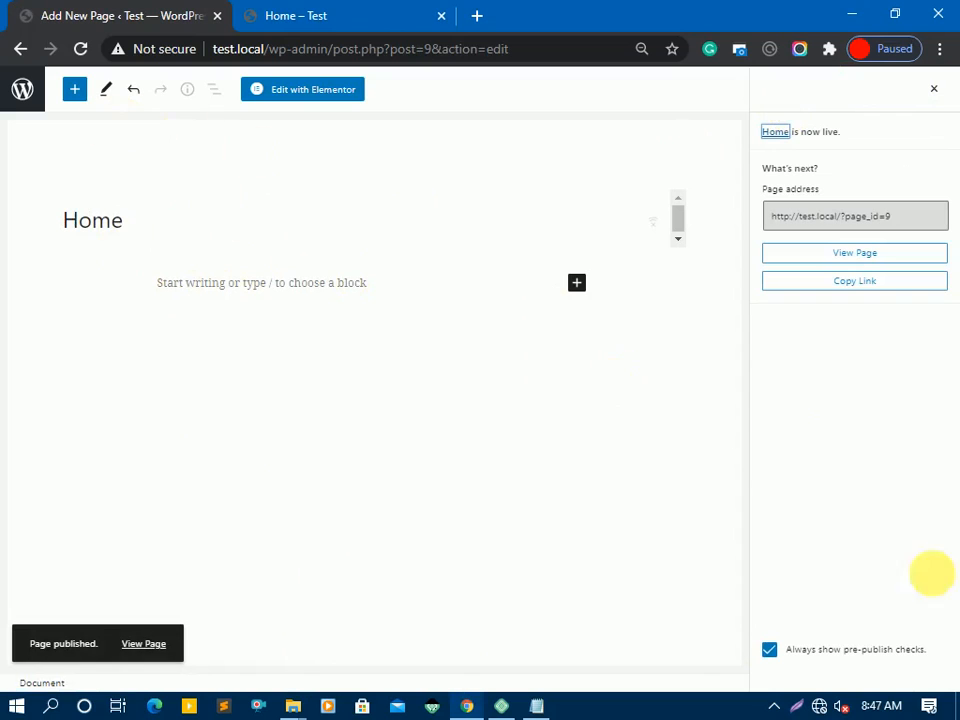
{"action": "left_click", "coordinate": [24, 95]}
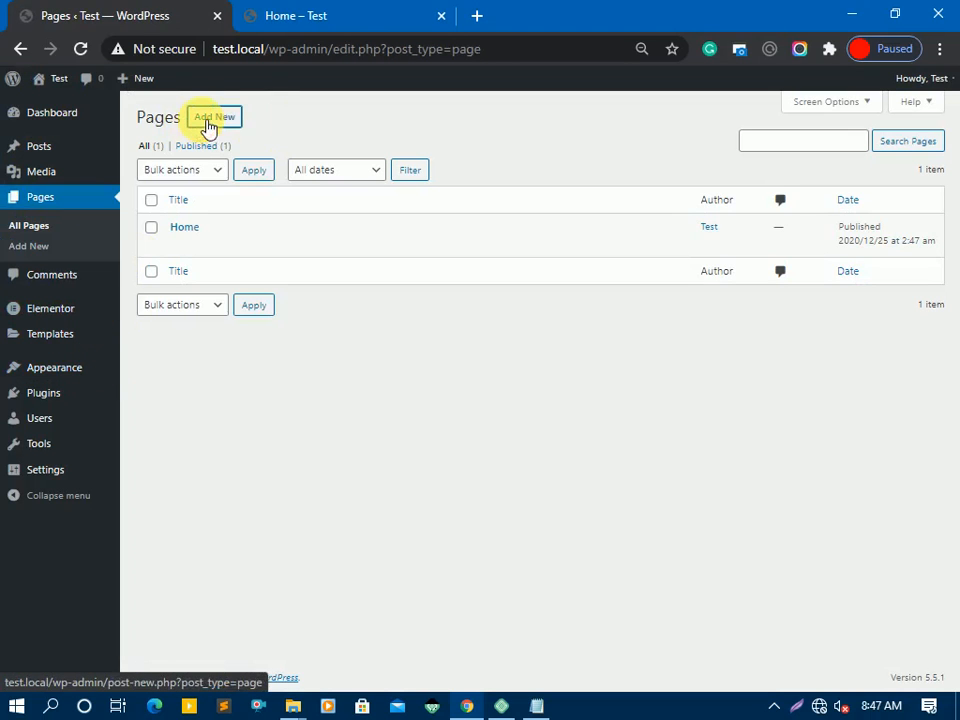
- Create a page titled "About" with the Elementor Full Width template, publish it, and return to the list of pages
{"action": "left_click", "coordinate": [207, 120]}
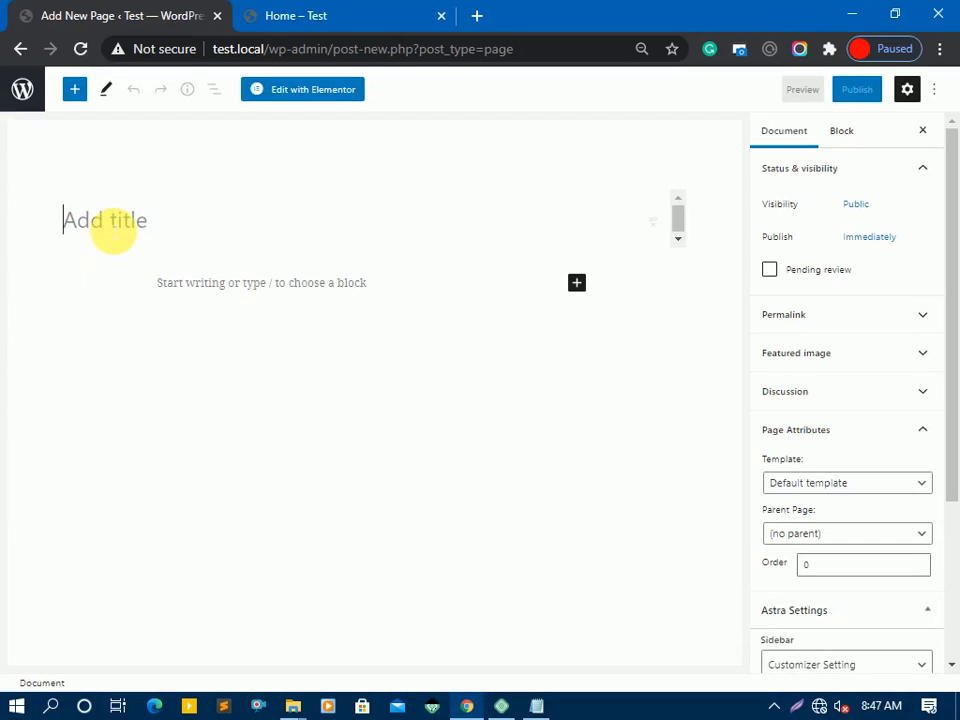
{"action": "type", "text": "Ab"}
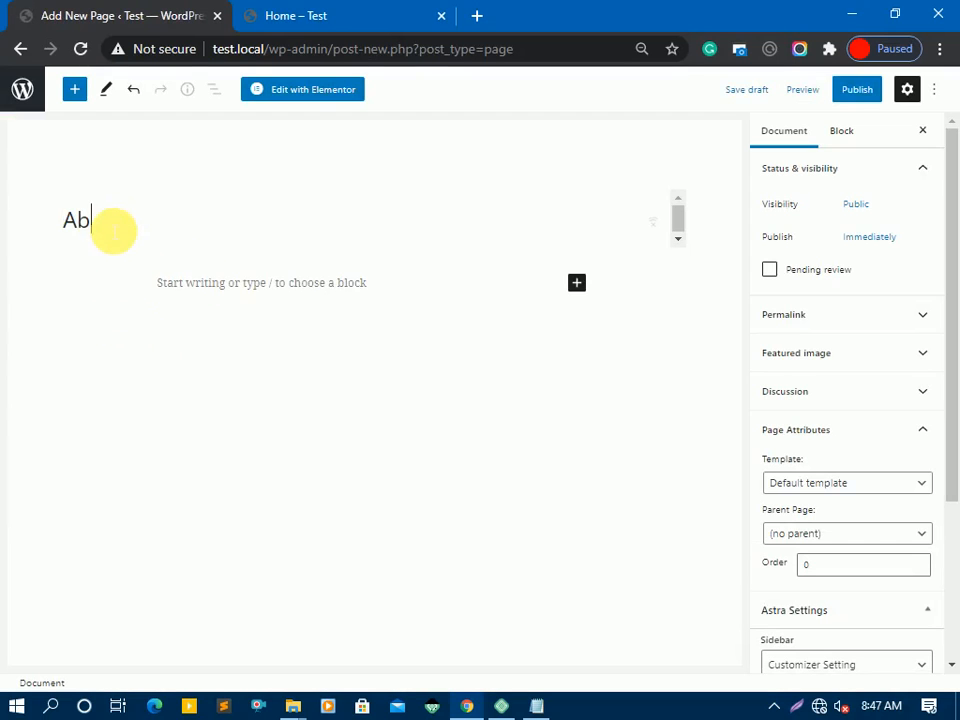
{"action": "left_click", "coordinate": [810, 482]}
{"action": "left_click", "coordinate": [816, 531]}
{"action": "left_click", "coordinate": [840, 90]}
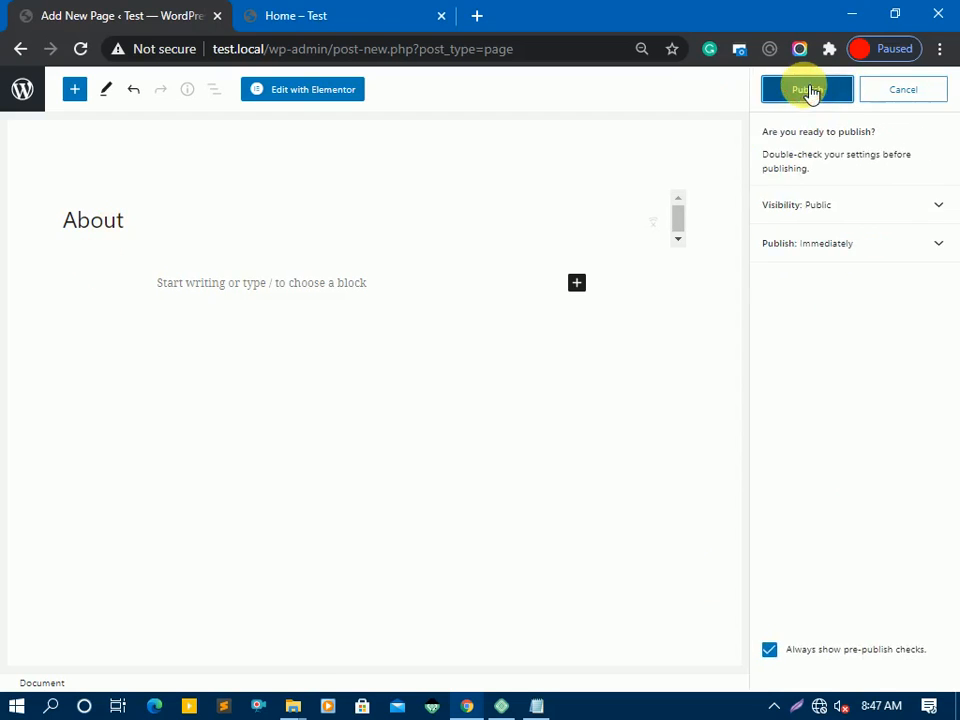
{"action": "left_click", "coordinate": [800, 92]}
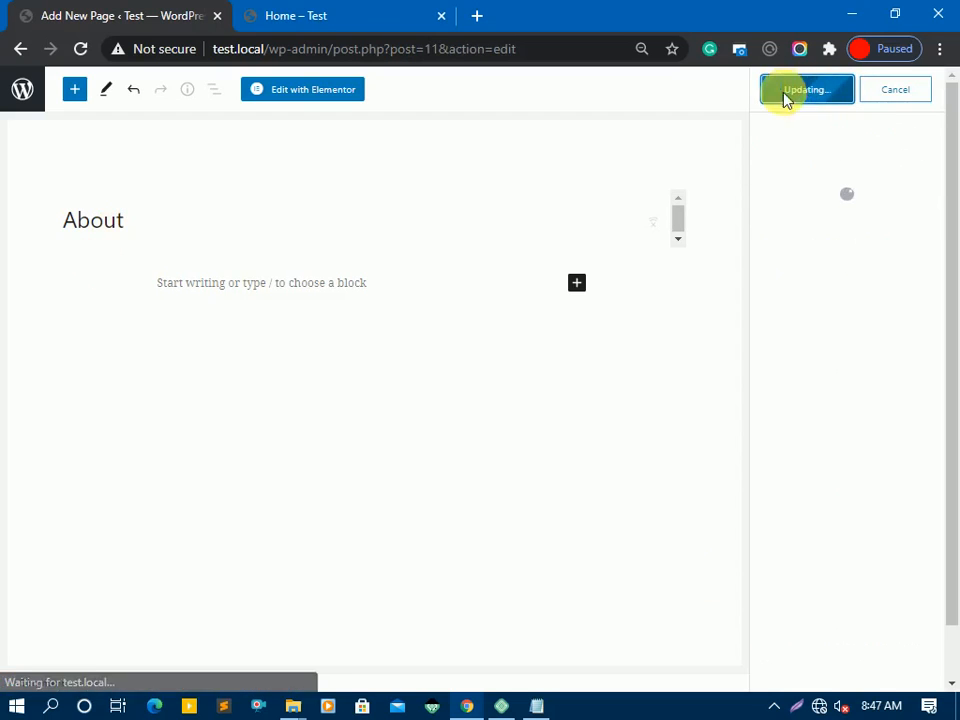
{"action": "left_click", "coordinate": [21, 90]}
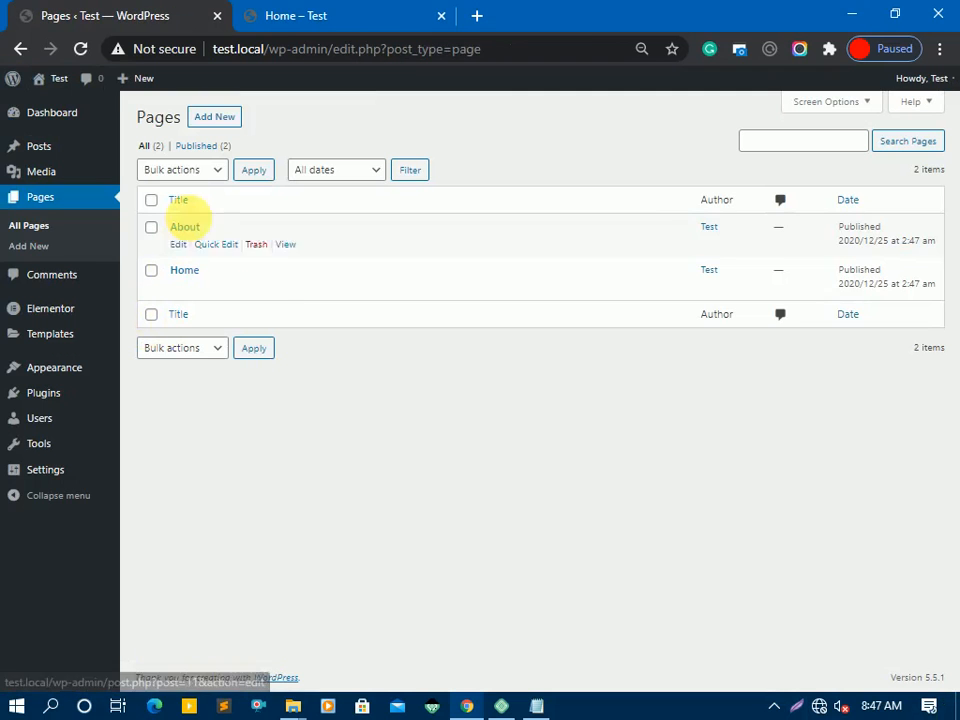
- Create a page titled "Contact" with the Elementor Full Width template, publish it, and return to the list of pages
{"action": "left_click", "coordinate": [214, 121]}
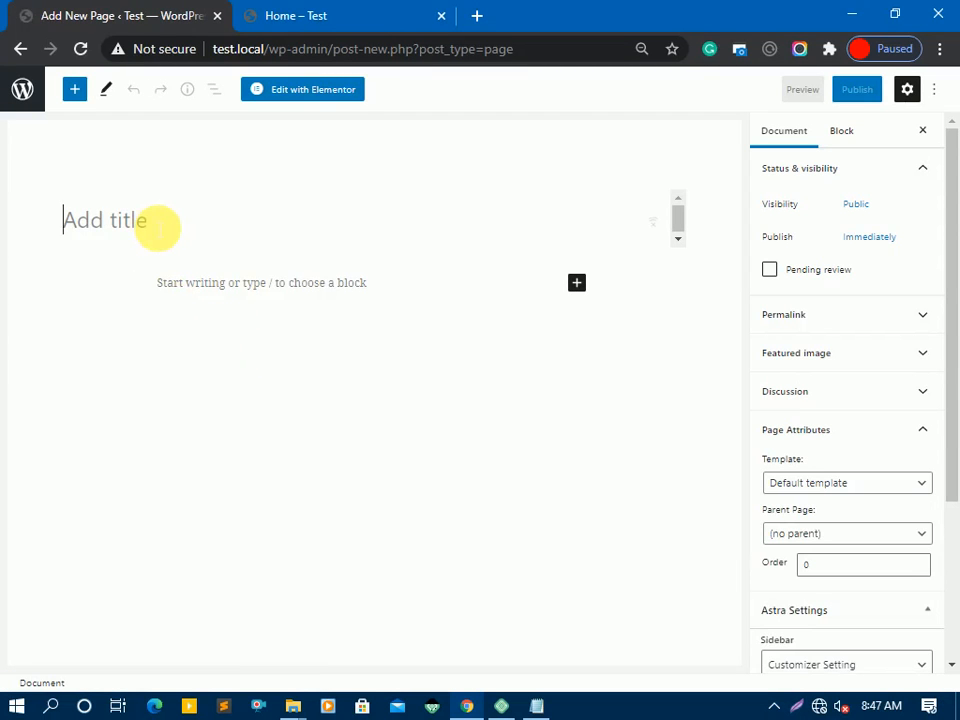
{"action": "type", "text": "C"}
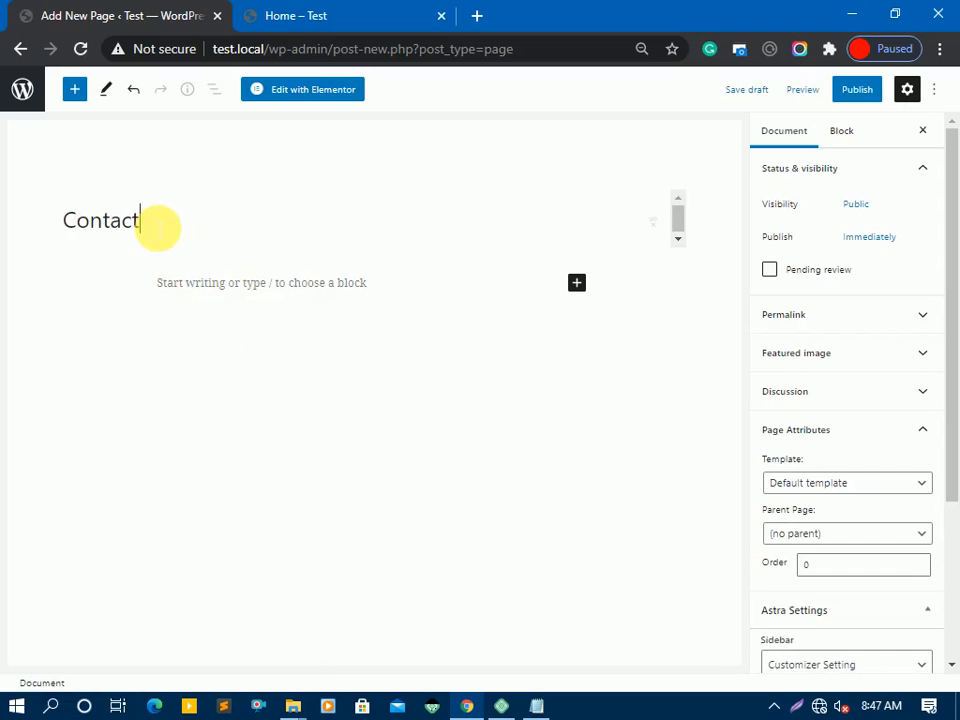
{"action": "type", "text": "ontact"}
{"action": "left_click", "coordinate": [804, 484]}
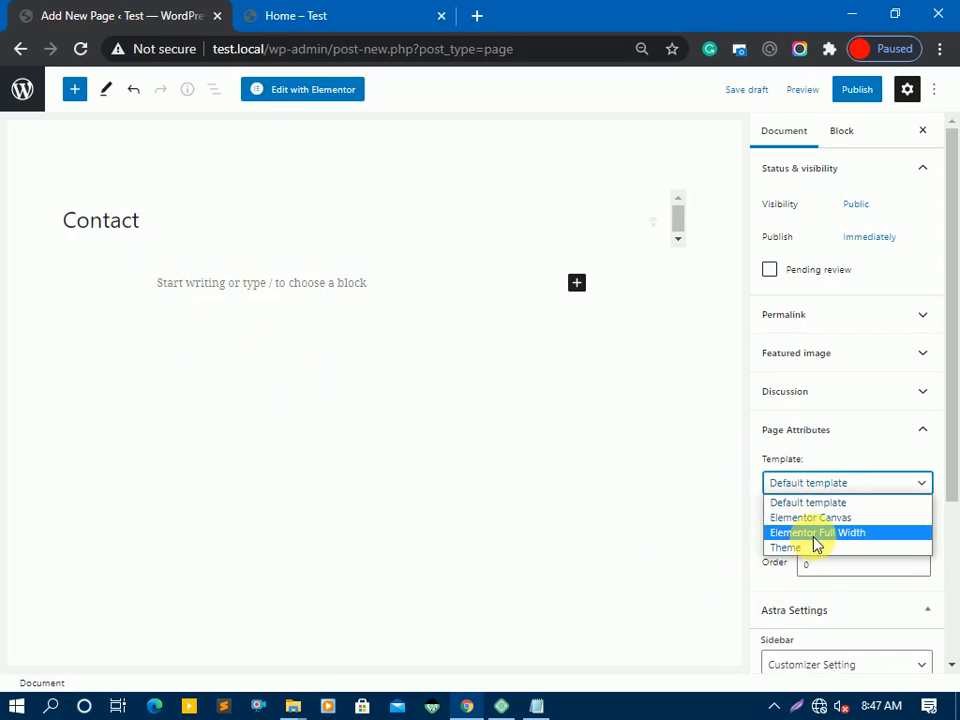
{"action": "left_click", "coordinate": [816, 533]}
{"action": "left_click", "coordinate": [857, 90]}
{"action": "left_click", "coordinate": [804, 90]}
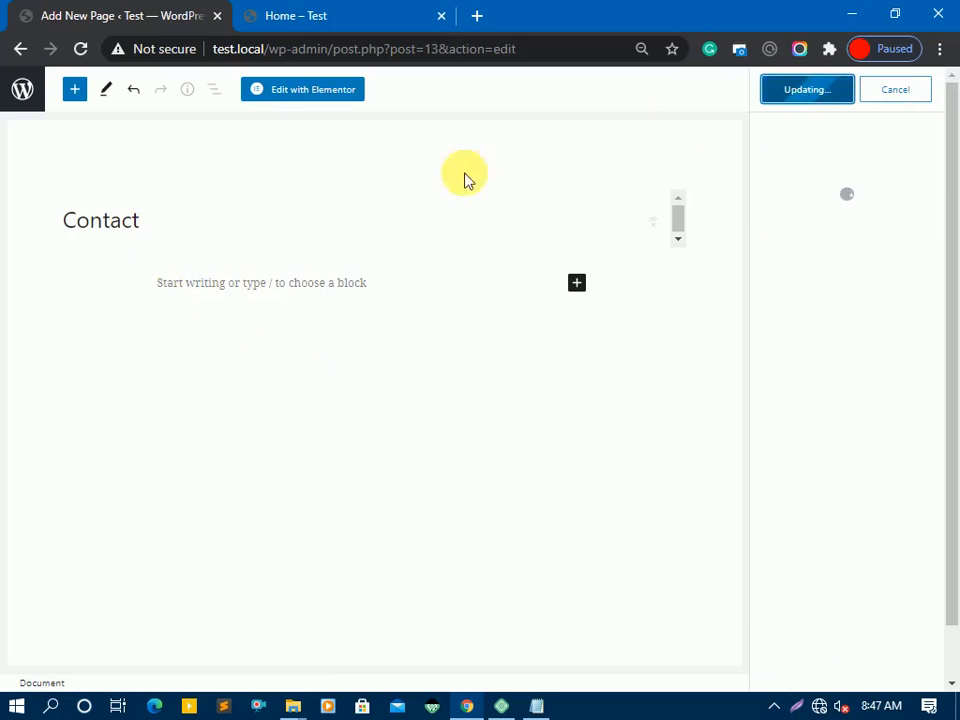
{"action": "left_click", "coordinate": [18, 90]}
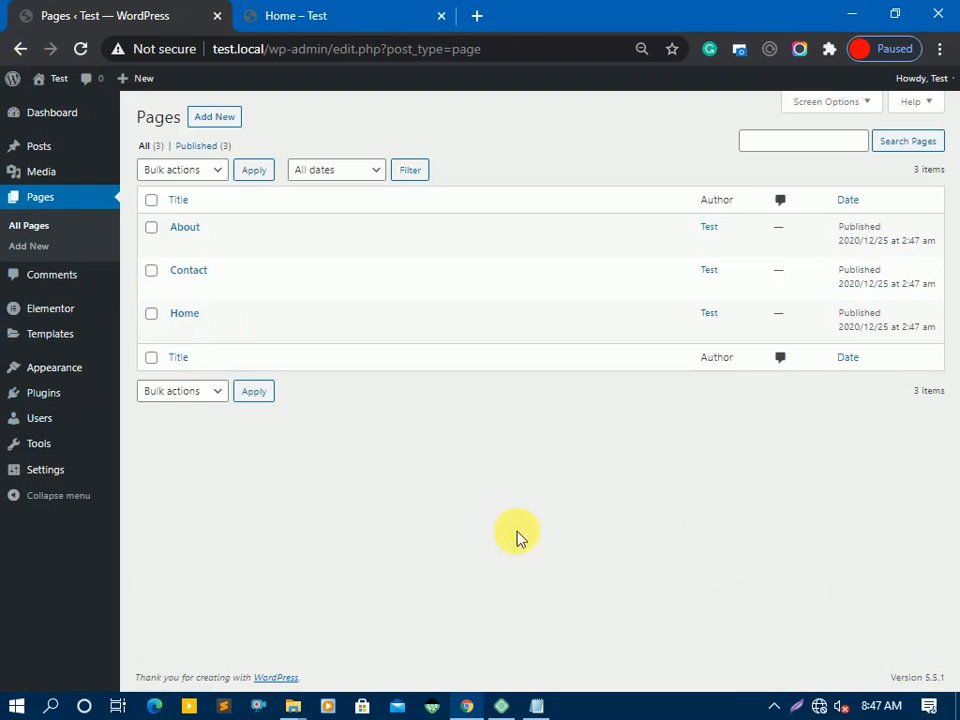
- Create a navigation menu named "Top_menu" in the site's appearance settings
{"action": "mouse_move", "coordinate": [92, 374]}
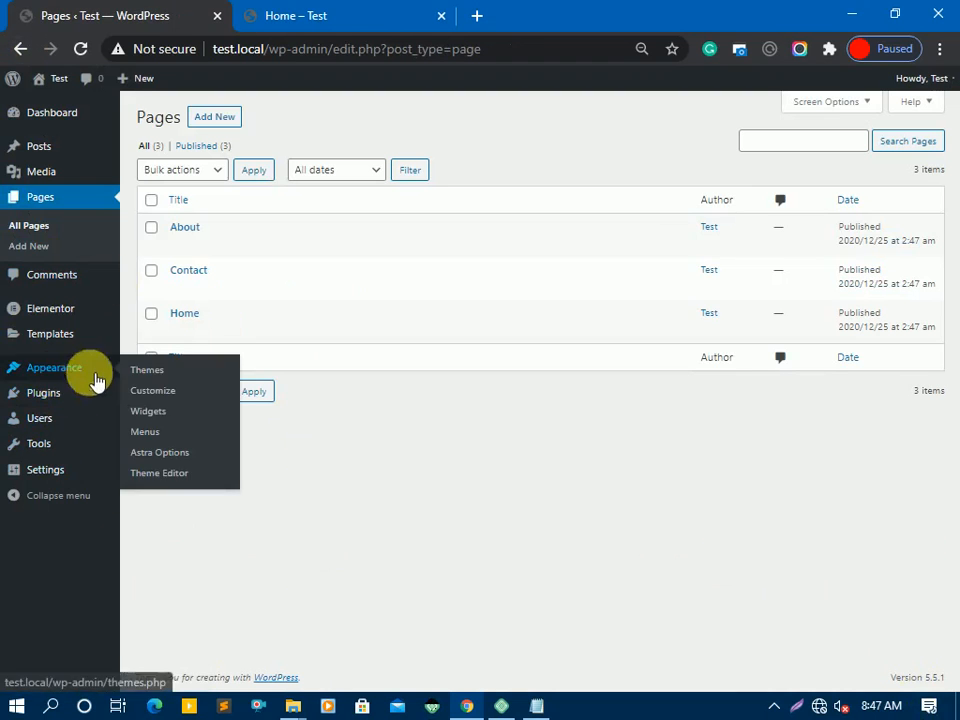
{"action": "left_click", "coordinate": [163, 436]}
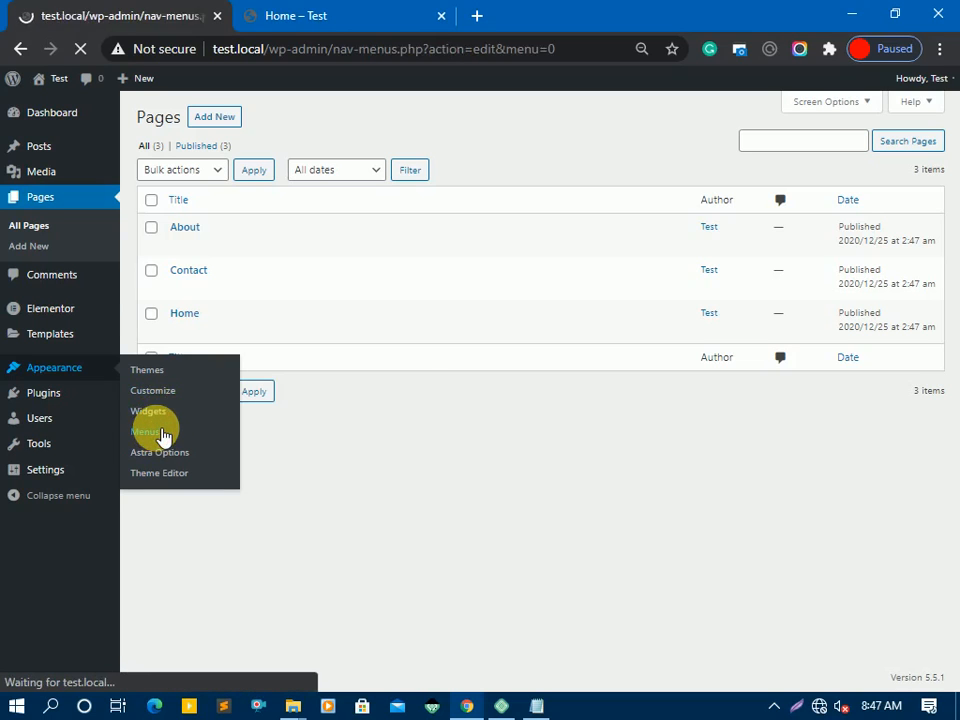
{"action": "left_click", "coordinate": [465, 293]}
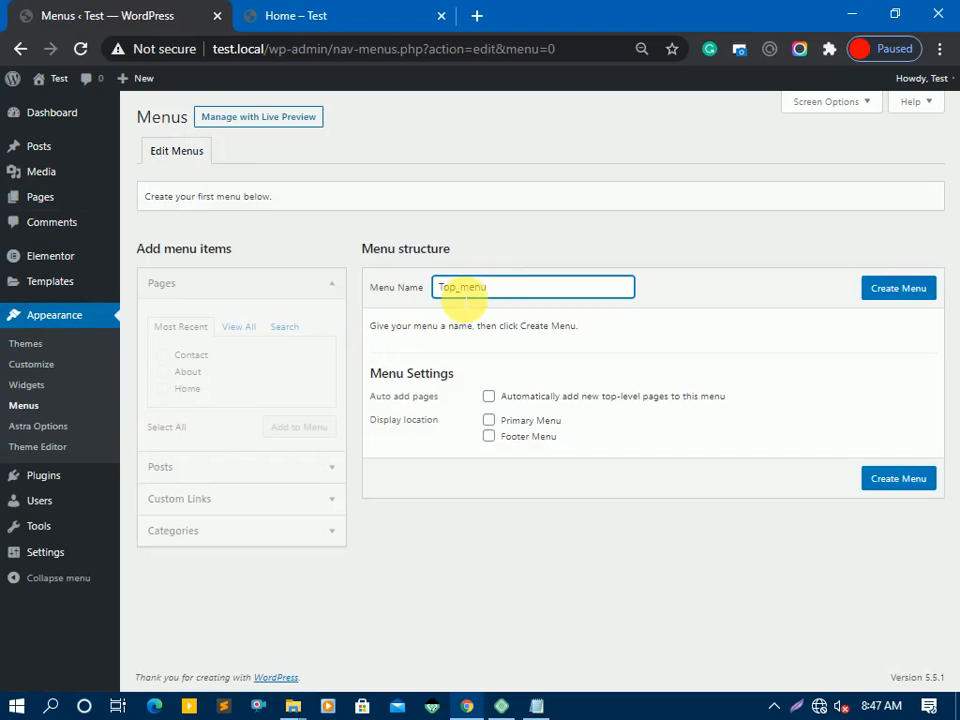
{"action": "left_click", "coordinate": [891, 296]}
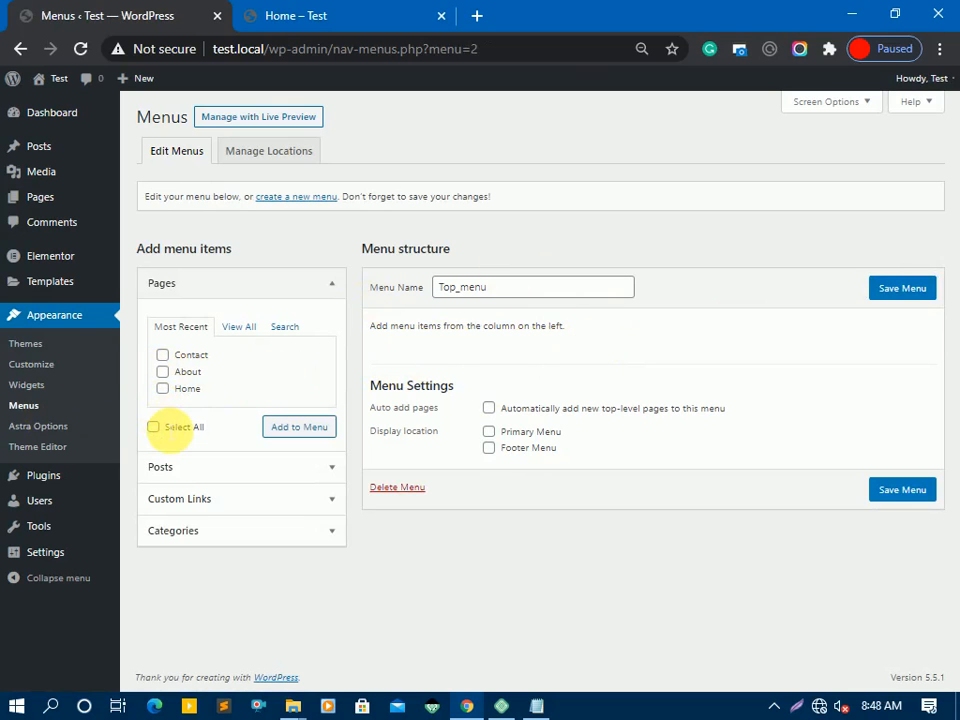
- Add all three pages to Top_menu, order them Home, About, Contact, and save the menu
{"action": "left_click", "coordinate": [177, 432]}
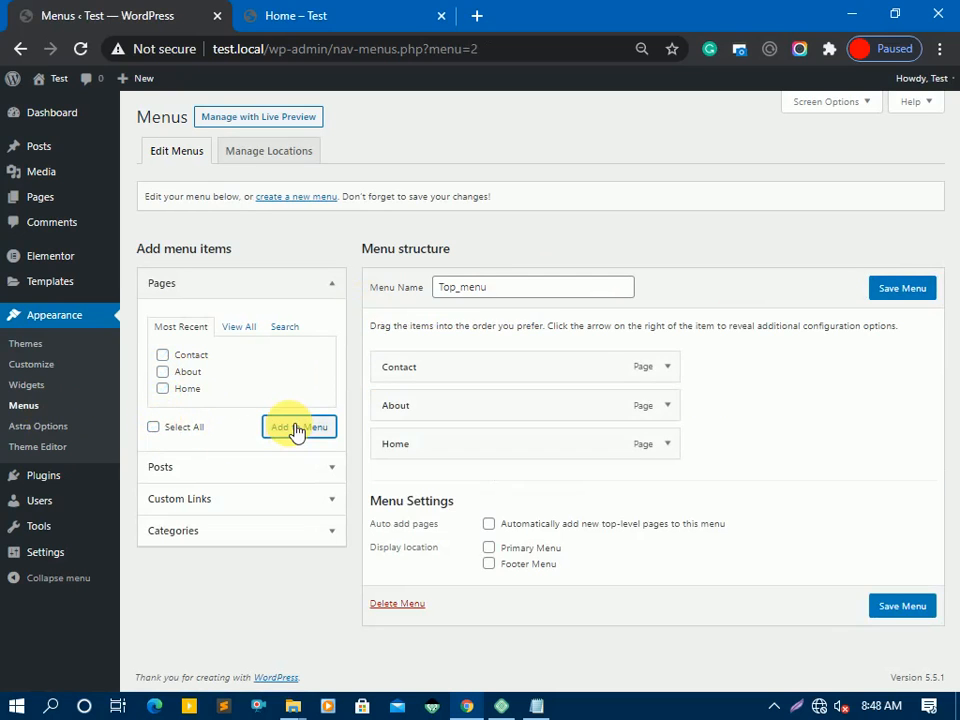
{"action": "mouse_move", "coordinate": [446, 450]}
{"action": "left_mouse_down"}
{"action": "mouse_move", "coordinate": [424, 396]}
{"action": "mouse_move", "coordinate": [442, 387]}
{"action": "mouse_move", "coordinate": [439, 460]}
{"action": "left_mouse_up"}
{"action": "left_click", "coordinate": [884, 292]}
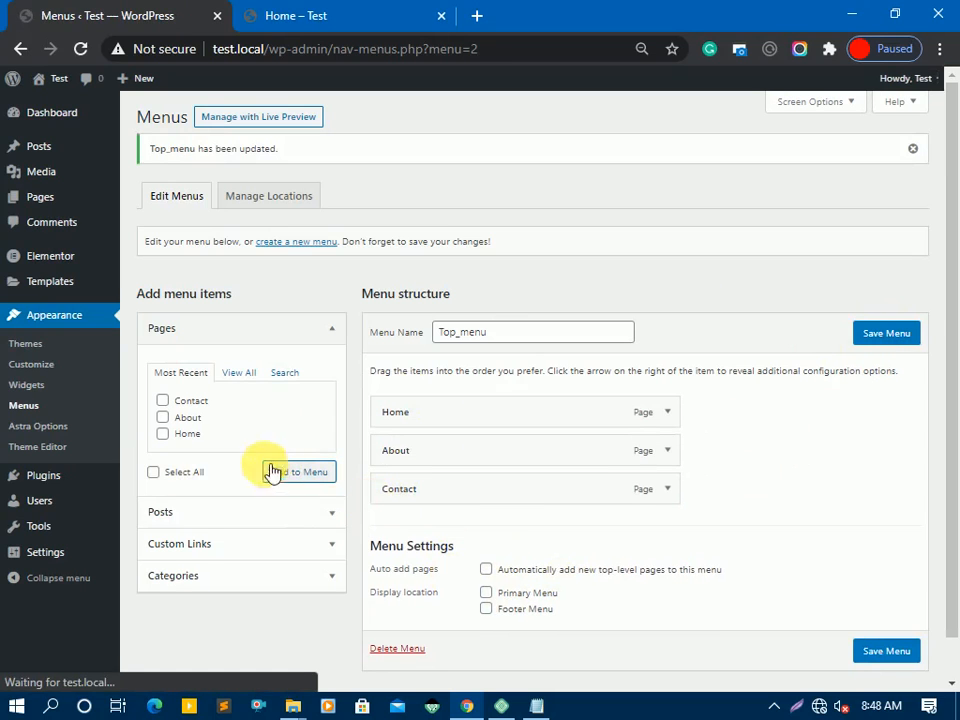
- Check the finished design's header, then create a Theme Builder template of type Header named "Headre"
{"action": "mouse_move", "coordinate": [18, 465]}
{"action": "mouse_move", "coordinate": [55, 281]}
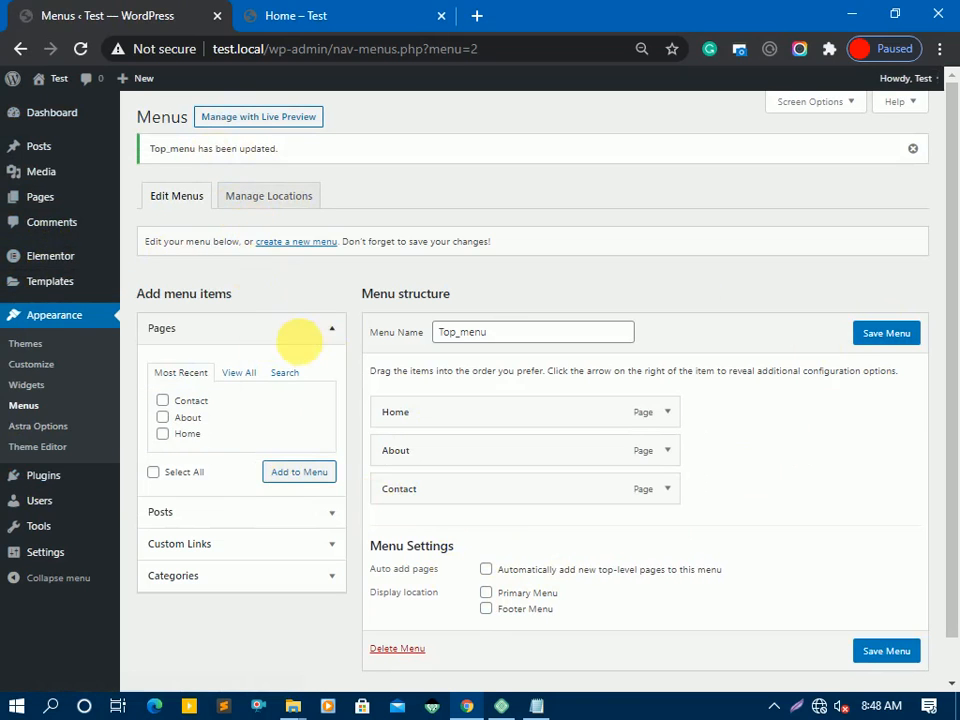
{"action": "left_click", "coordinate": [362, 14]}
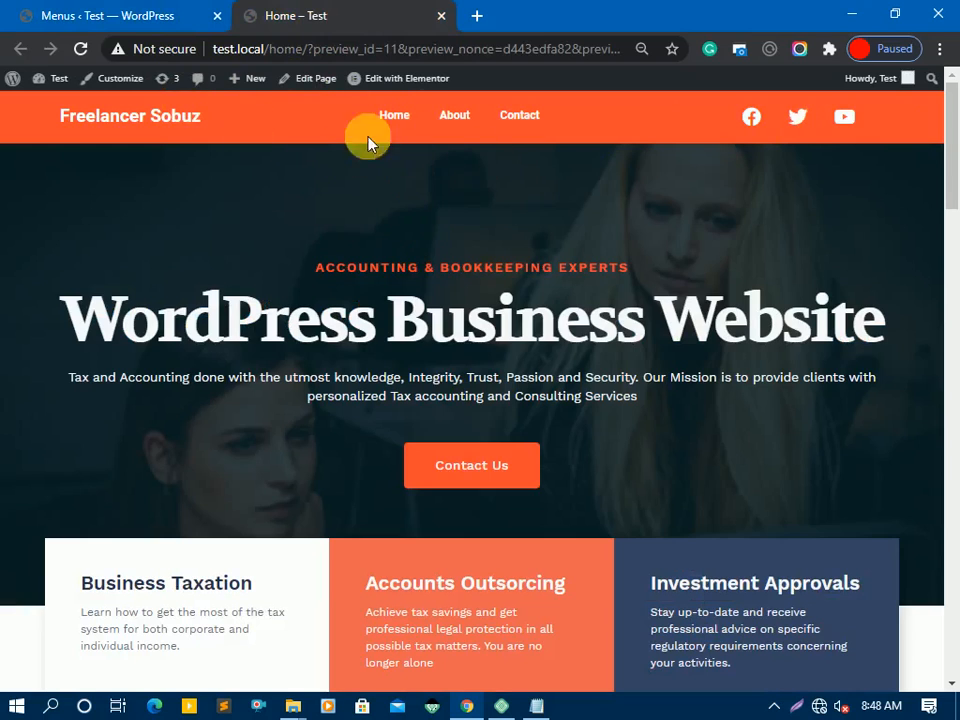
{"action": "left_click", "coordinate": [195, 14]}
{"action": "mouse_move", "coordinate": [72, 294]}
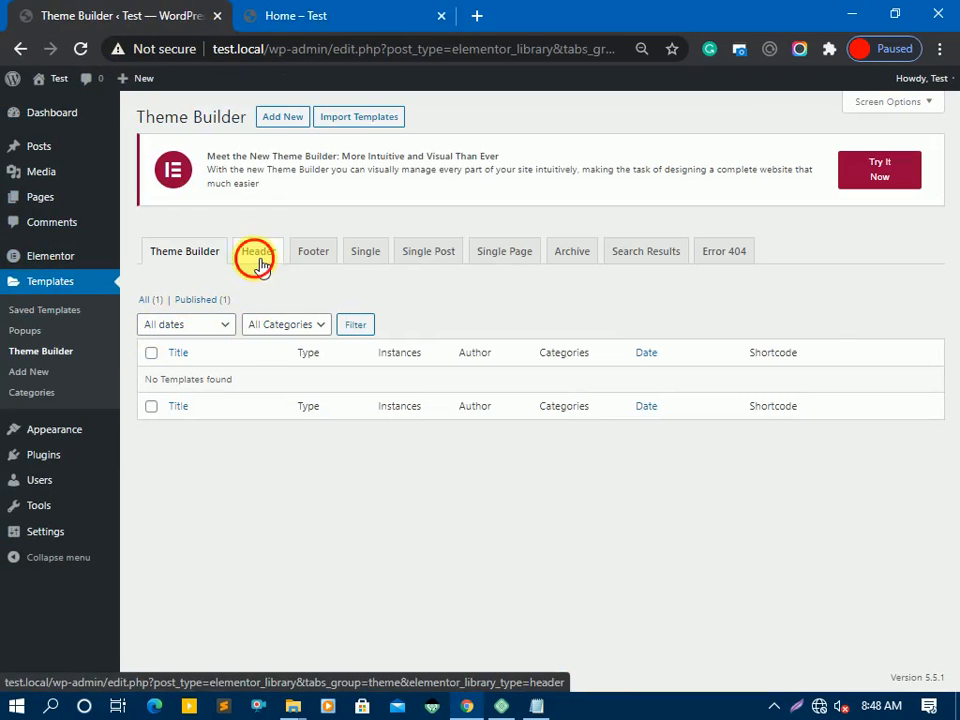
{"action": "left_click", "coordinate": [259, 262]}
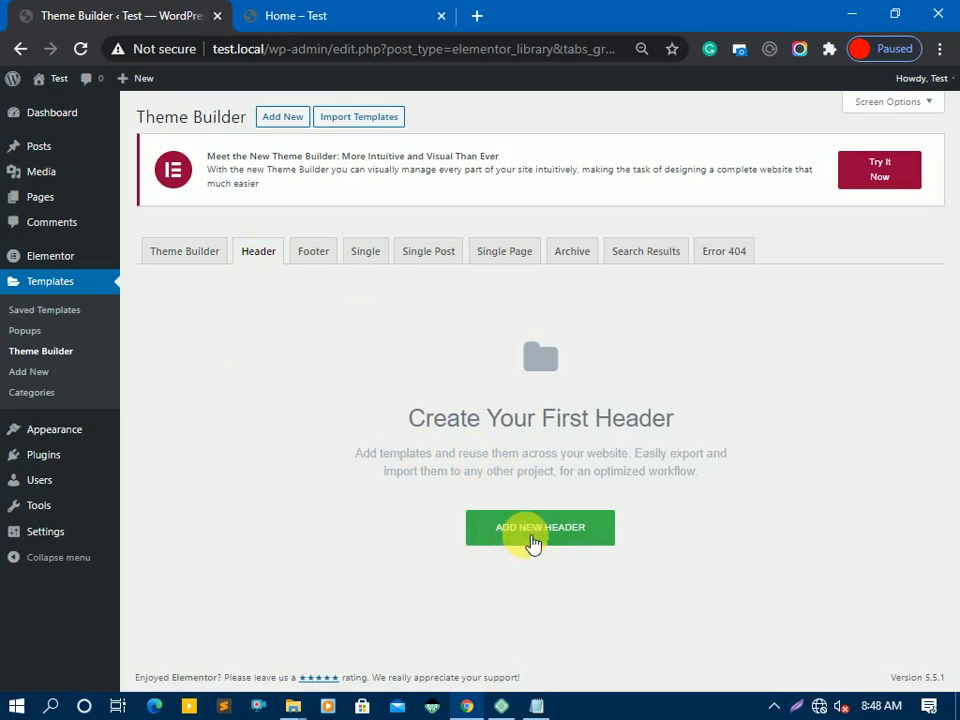
{"action": "left_click", "coordinate": [505, 545]}
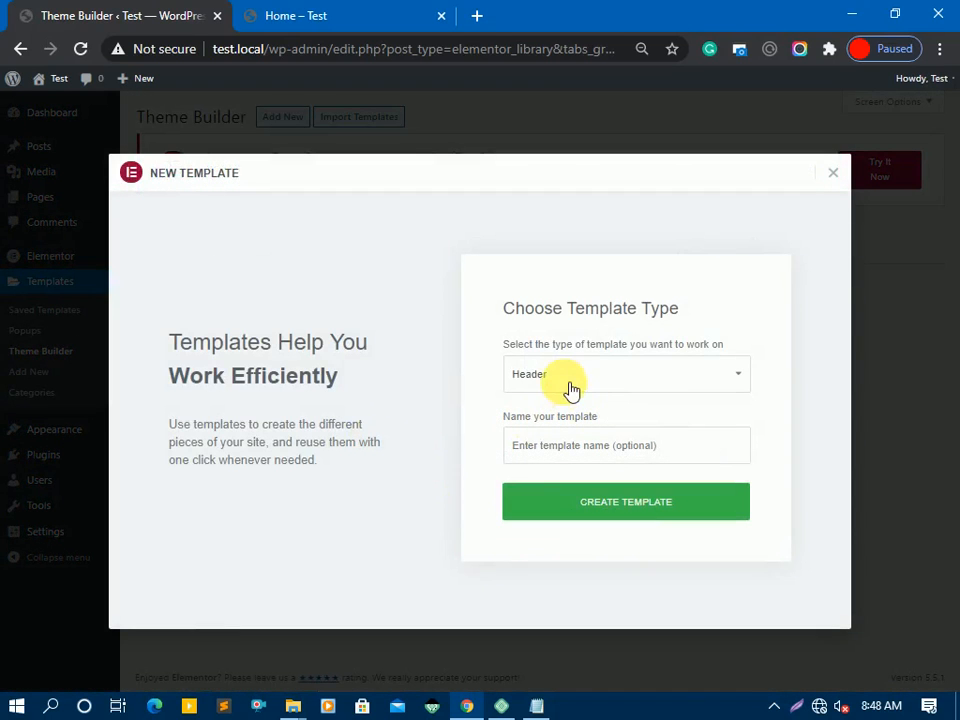
{"action": "left_click", "coordinate": [527, 442]}
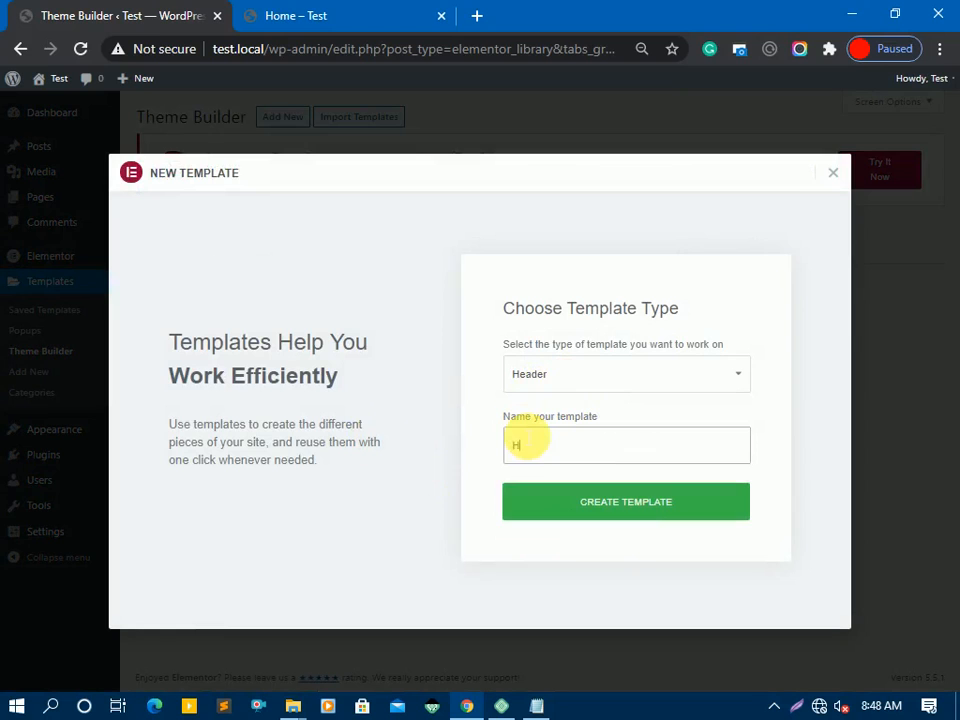
{"action": "left_click", "coordinate": [584, 518]}
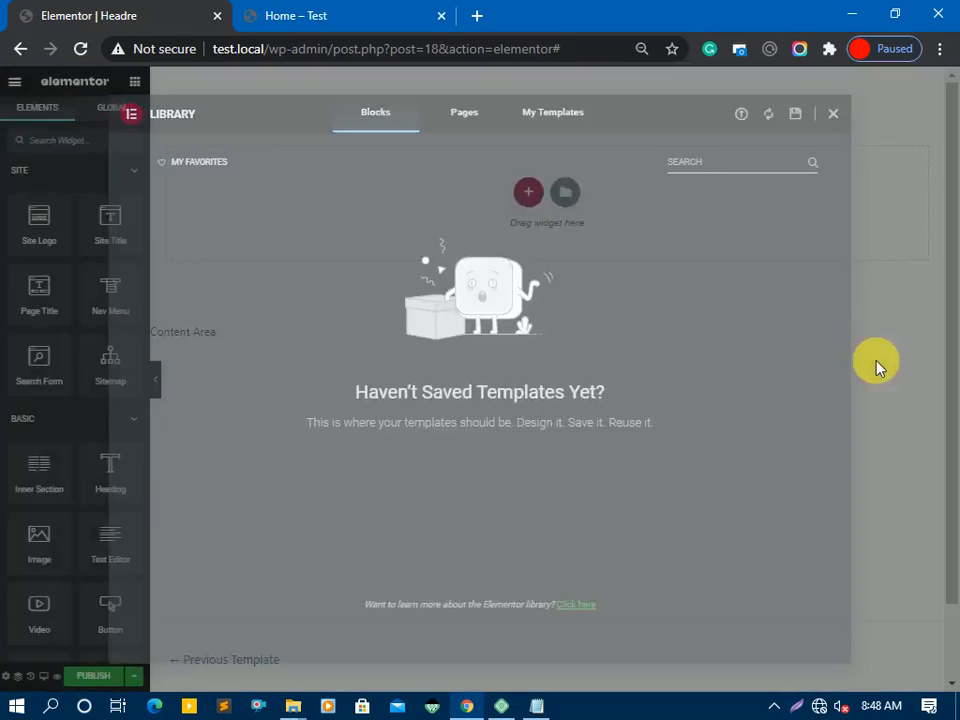
- Import the "Header .json" file from the Web site 3 folder into the template library and insert it into the header template
{"action": "left_click", "coordinate": [876, 367]}
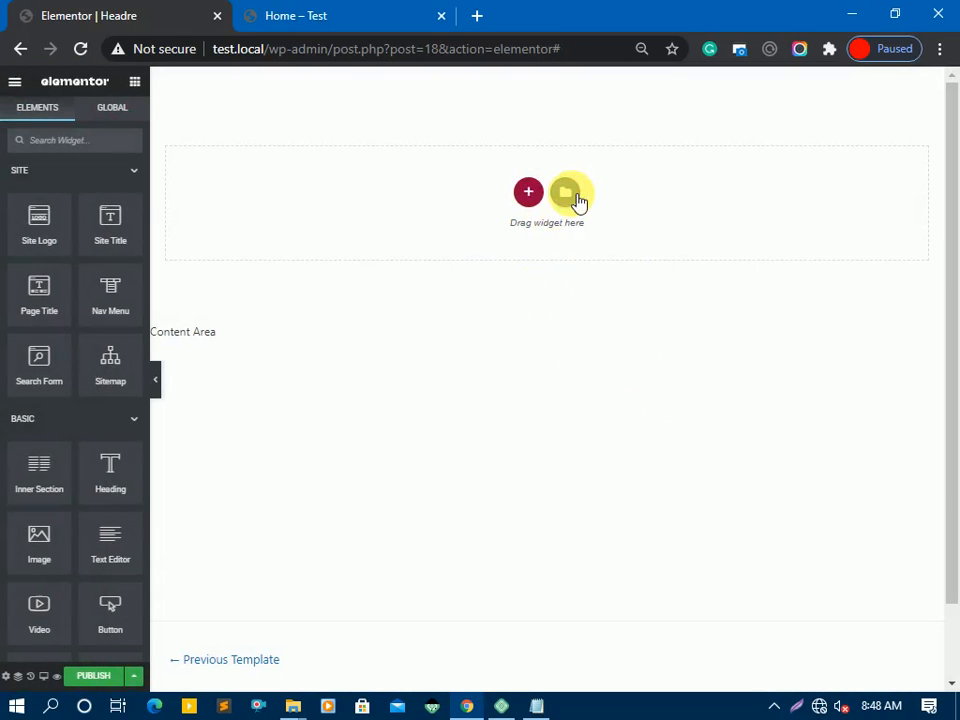
{"action": "left_click", "coordinate": [567, 193]}
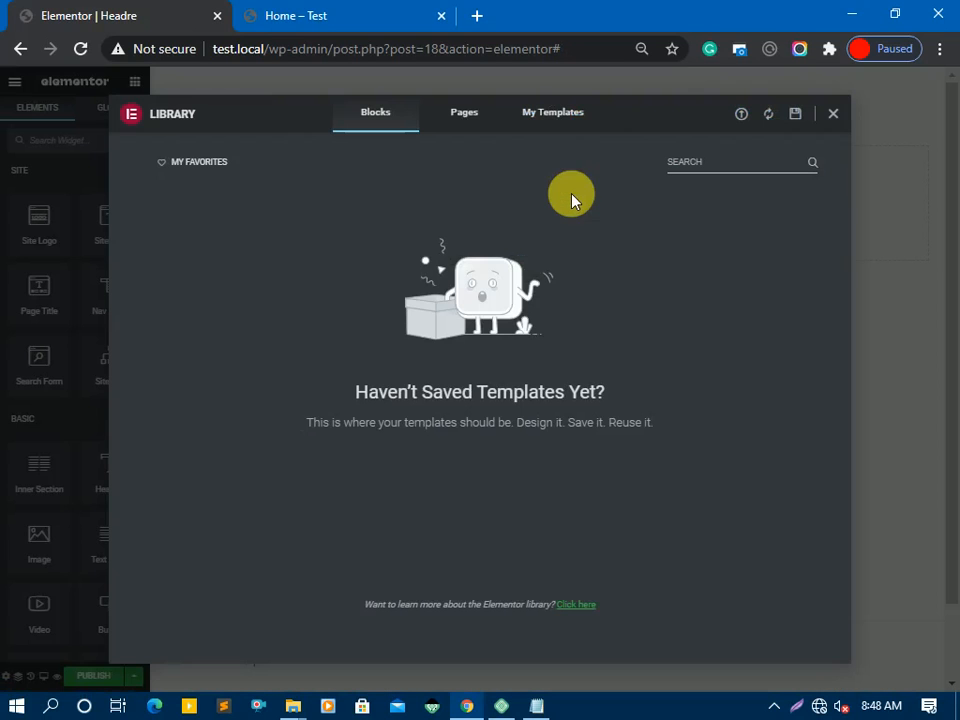
{"action": "left_click", "coordinate": [748, 113]}
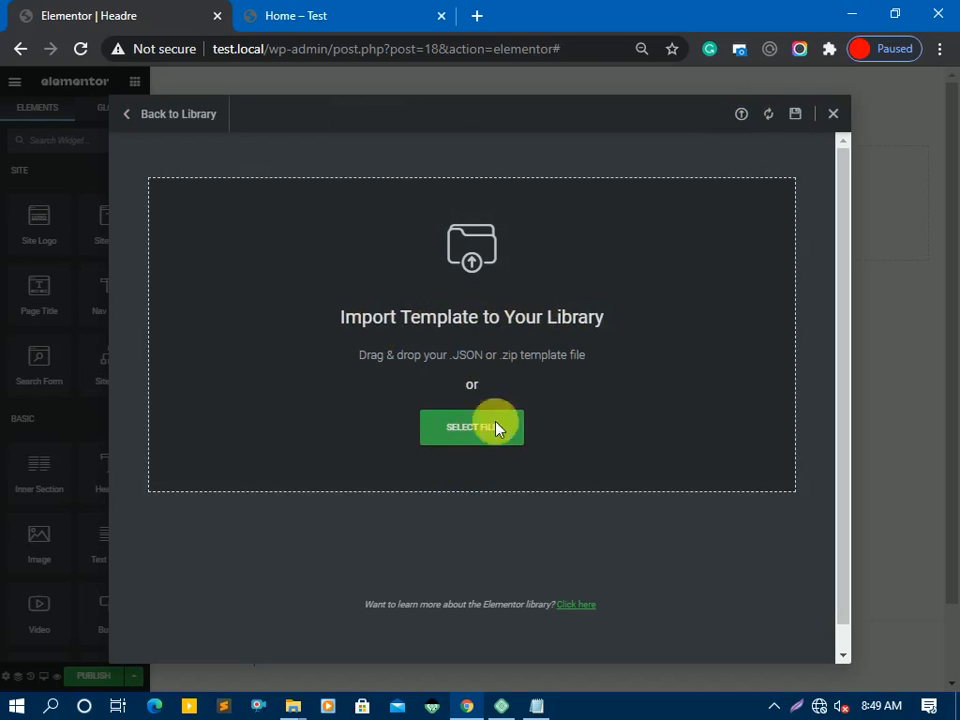
{"action": "left_click", "coordinate": [497, 437]}
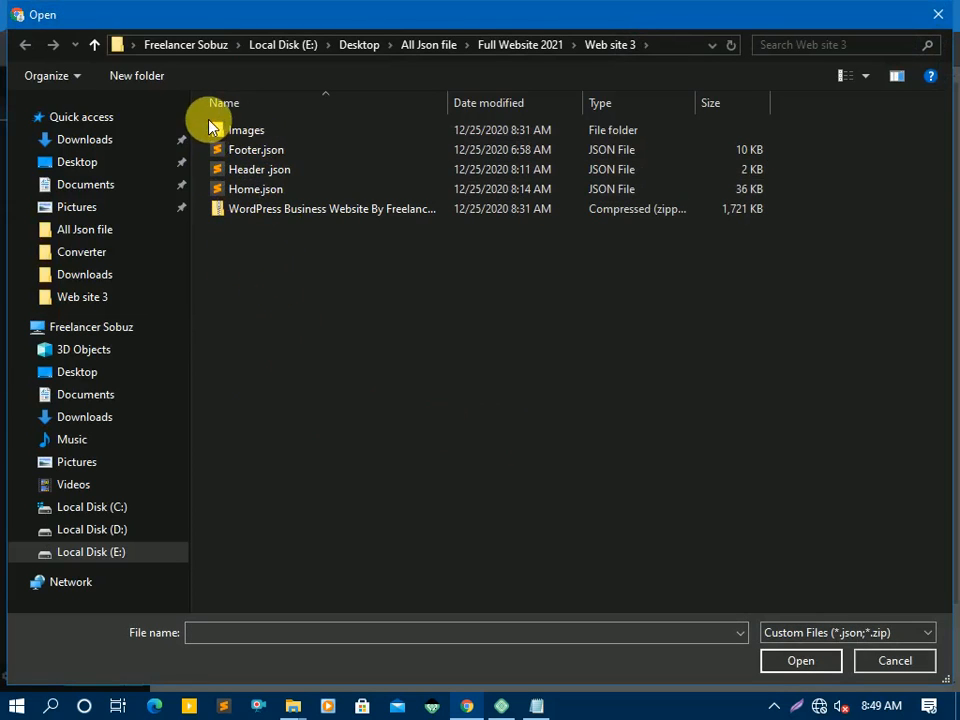
{"action": "left_click_drag", "start_coordinate": [255, 169], "coordinate": [285, 190]}
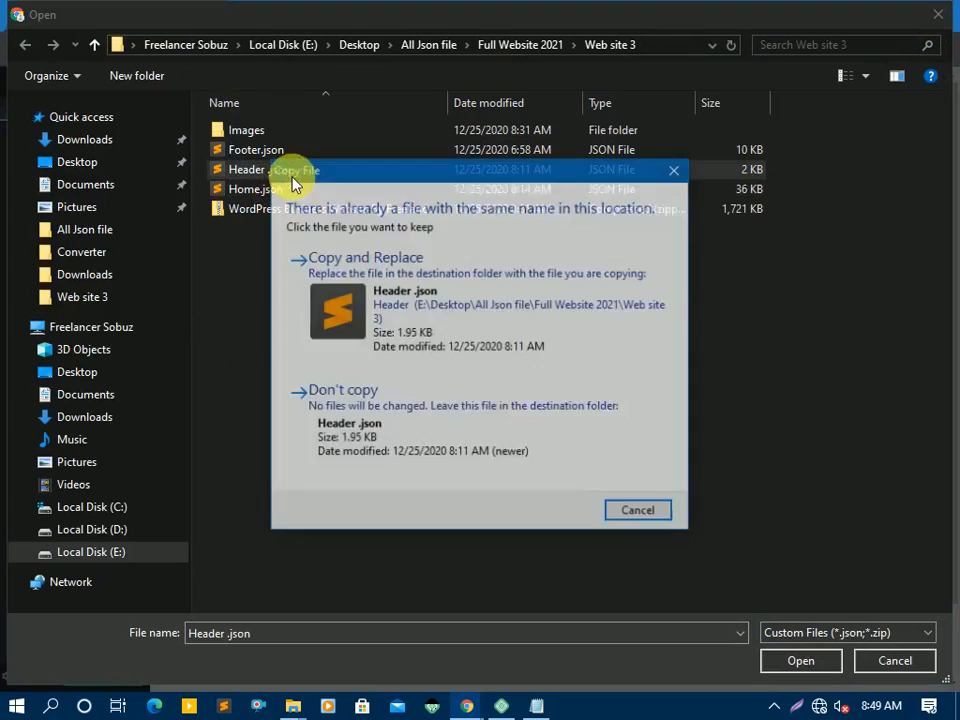
{"action": "left_click", "coordinate": [664, 517]}
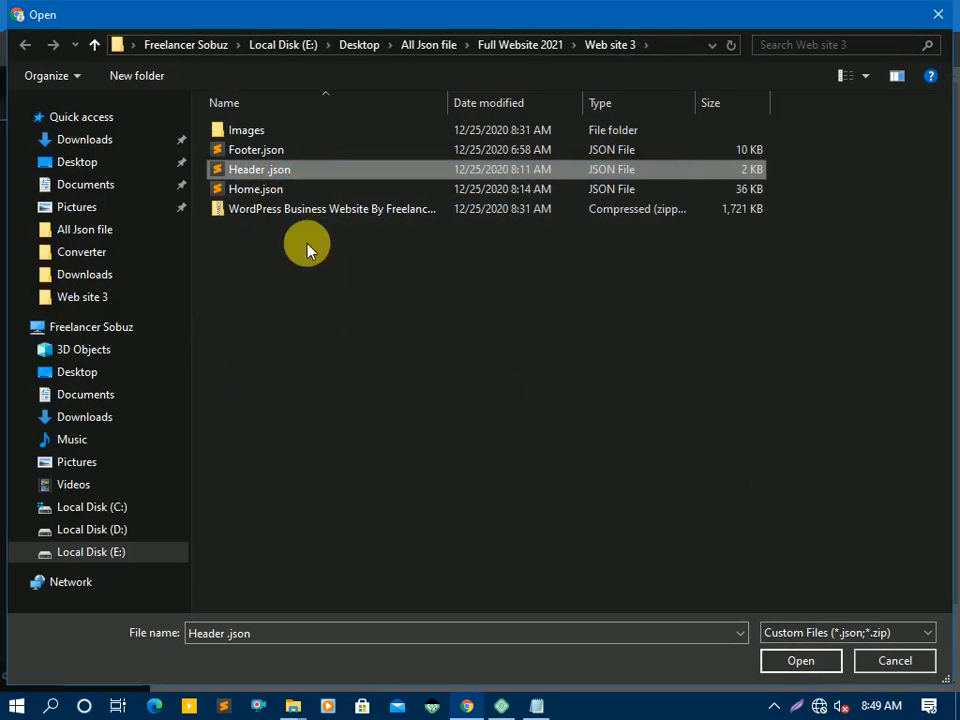
{"action": "left_click", "coordinate": [312, 336]}
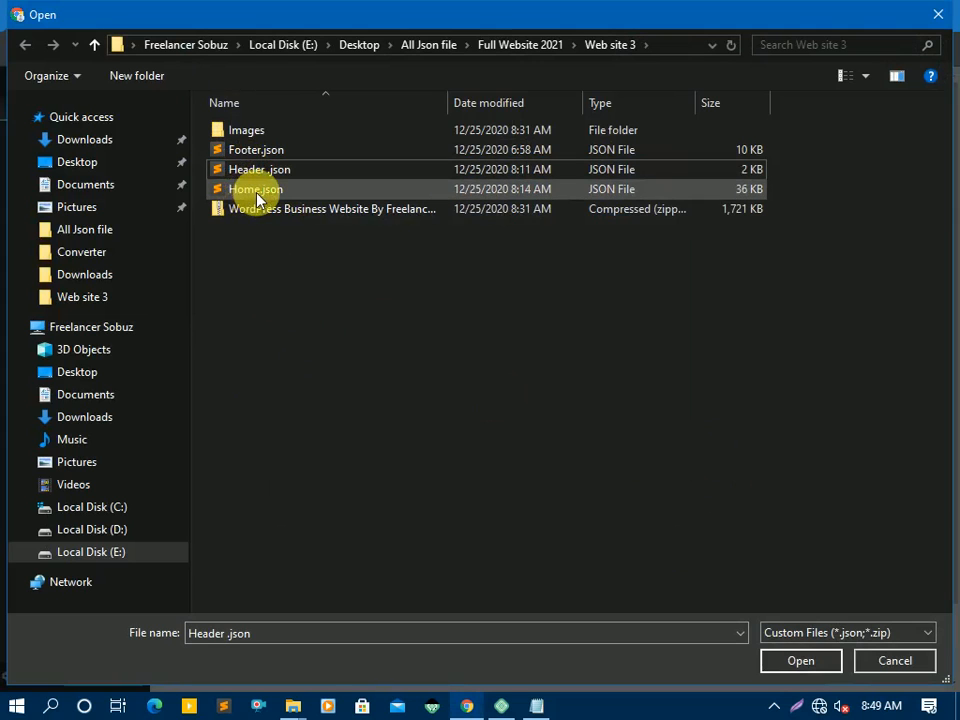
{"action": "left_click", "coordinate": [782, 664]}
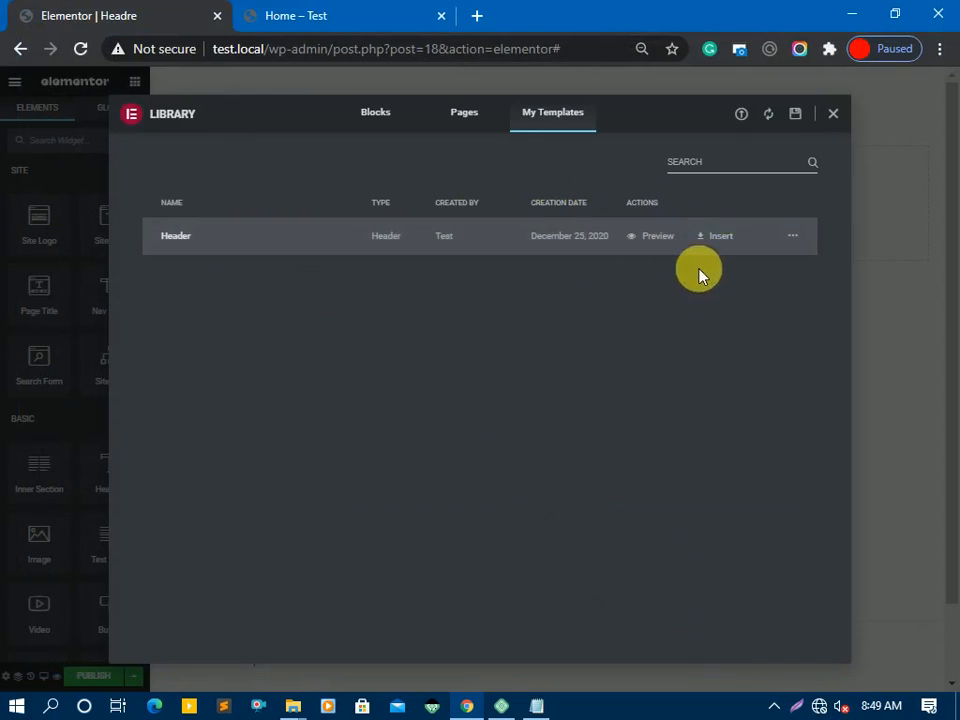
{"action": "left_click", "coordinate": [716, 238]}
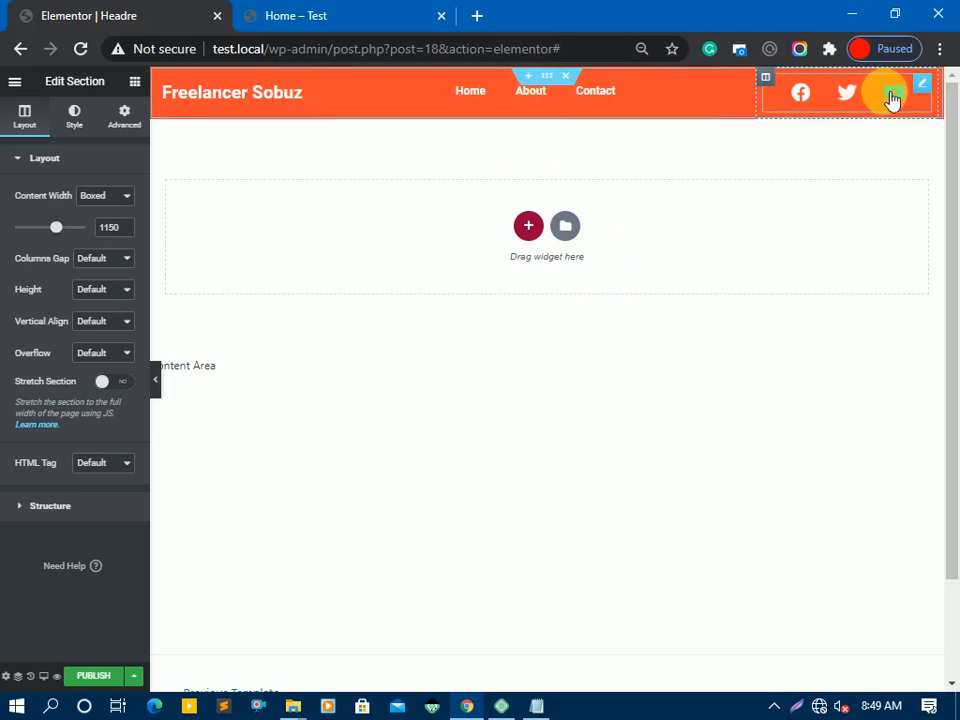
- Publish the header template with an Include condition for the Entire Site, and exit to the WordPress dashboard
{"action": "left_click", "coordinate": [88, 676]}
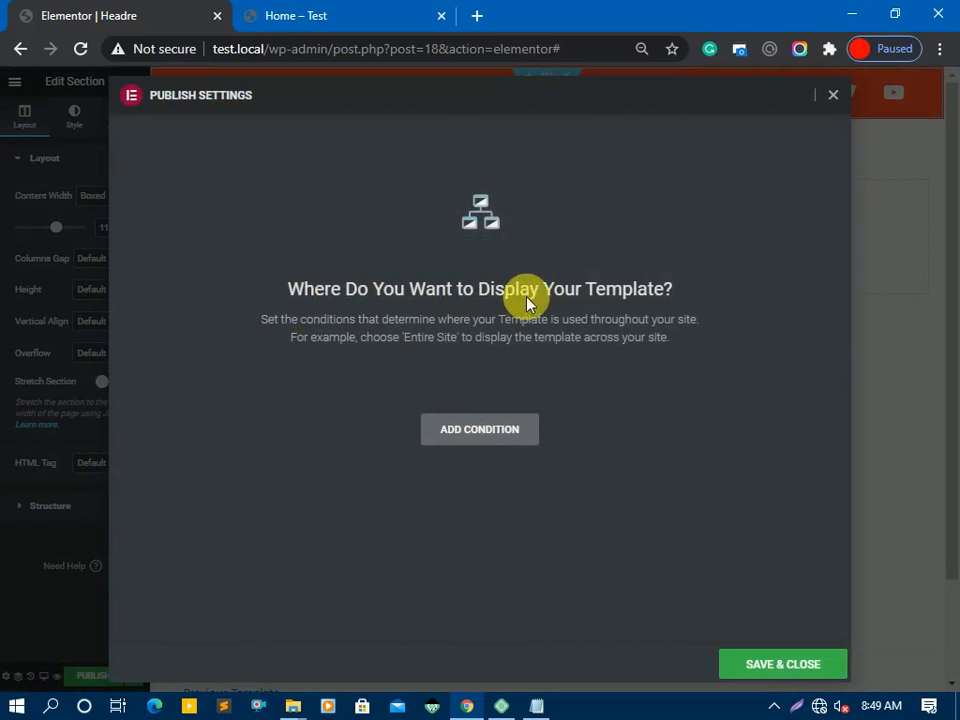
{"action": "left_click", "coordinate": [478, 432]}
{"action": "left_click", "coordinate": [368, 405]}
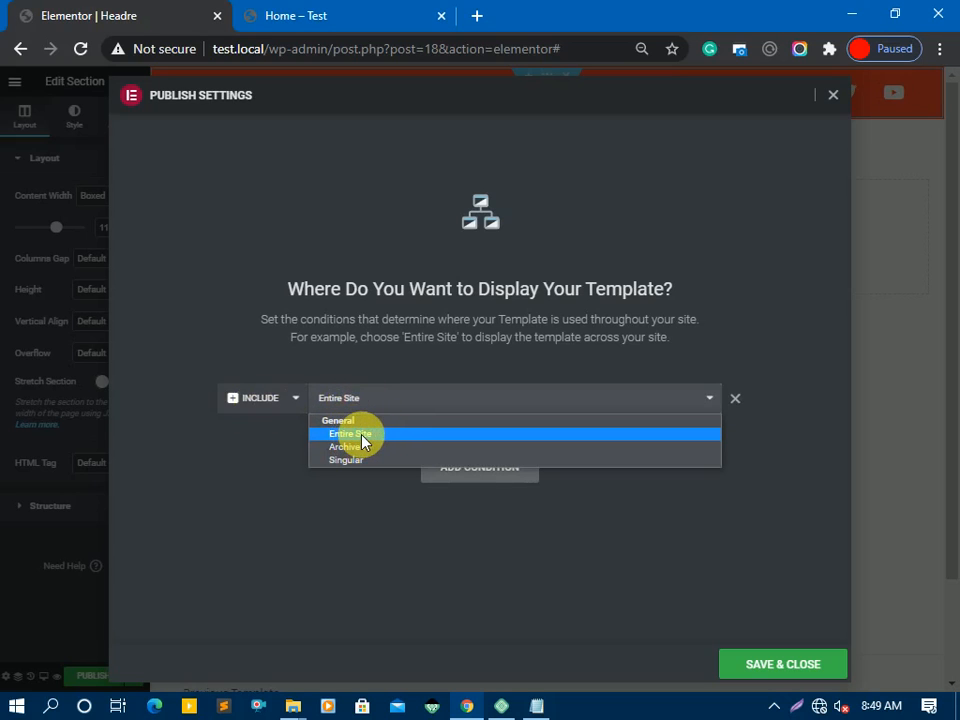
{"action": "left_click", "coordinate": [362, 440]}
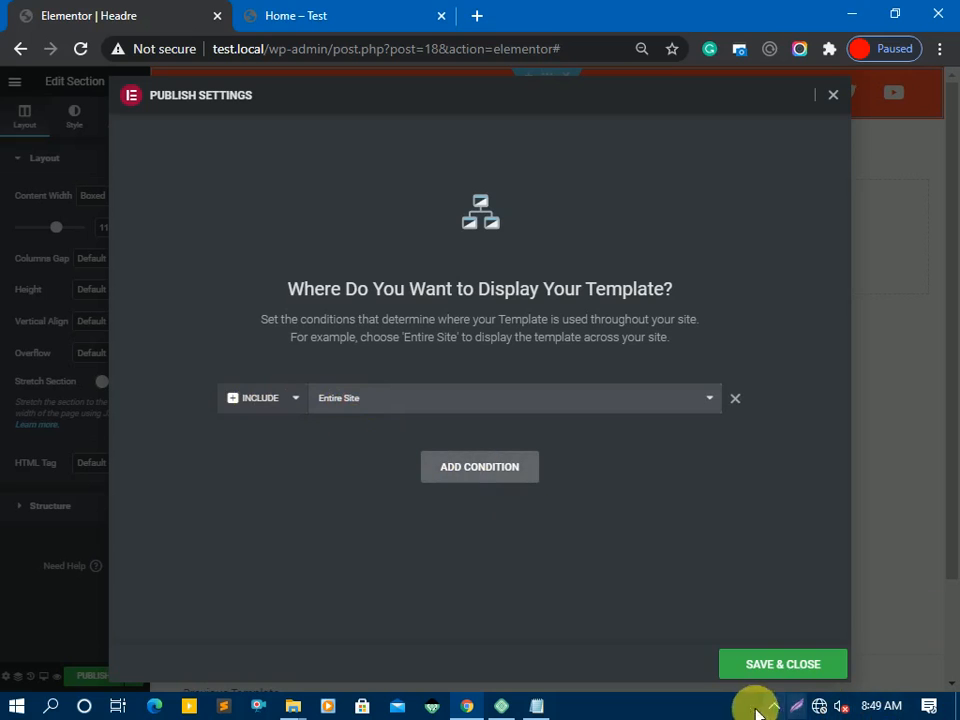
{"action": "left_click", "coordinate": [775, 668]}
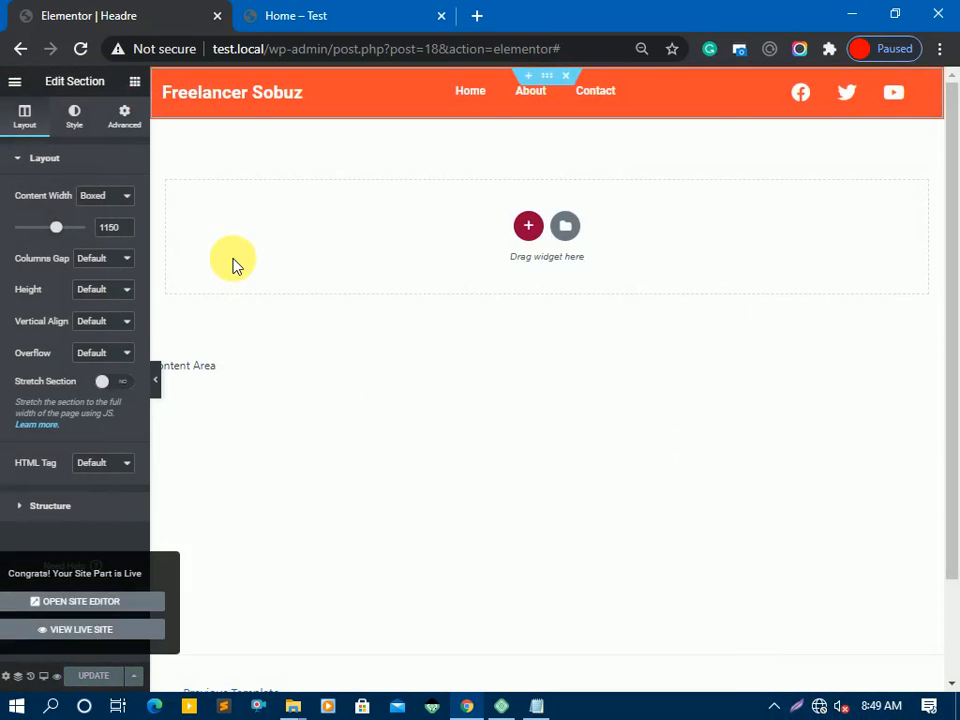
{"action": "left_click", "coordinate": [15, 82]}
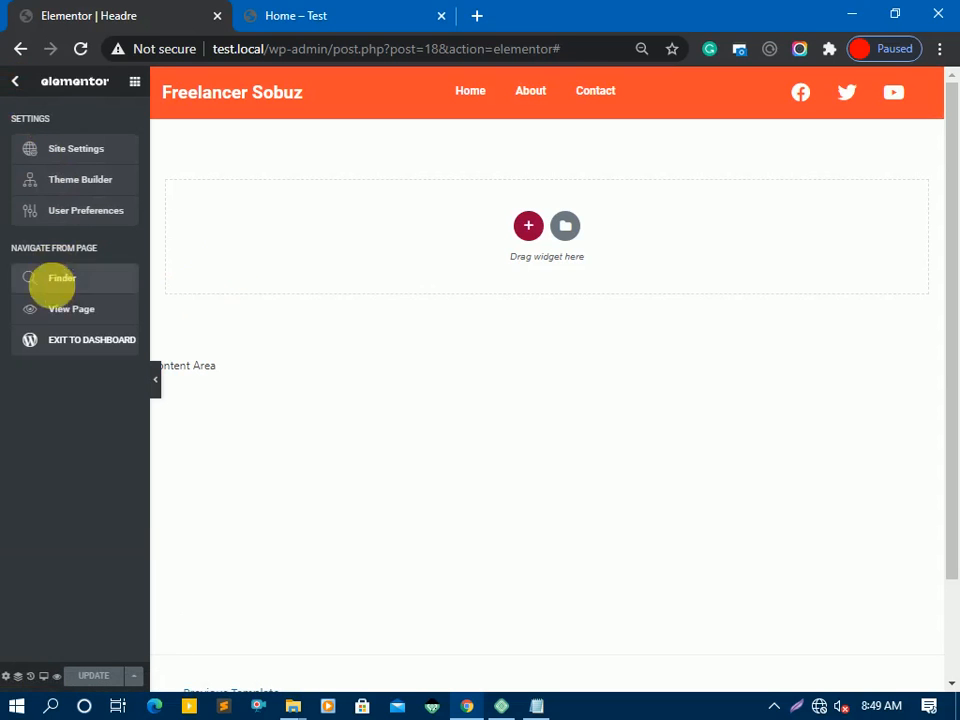
{"action": "left_click", "coordinate": [74, 342]}
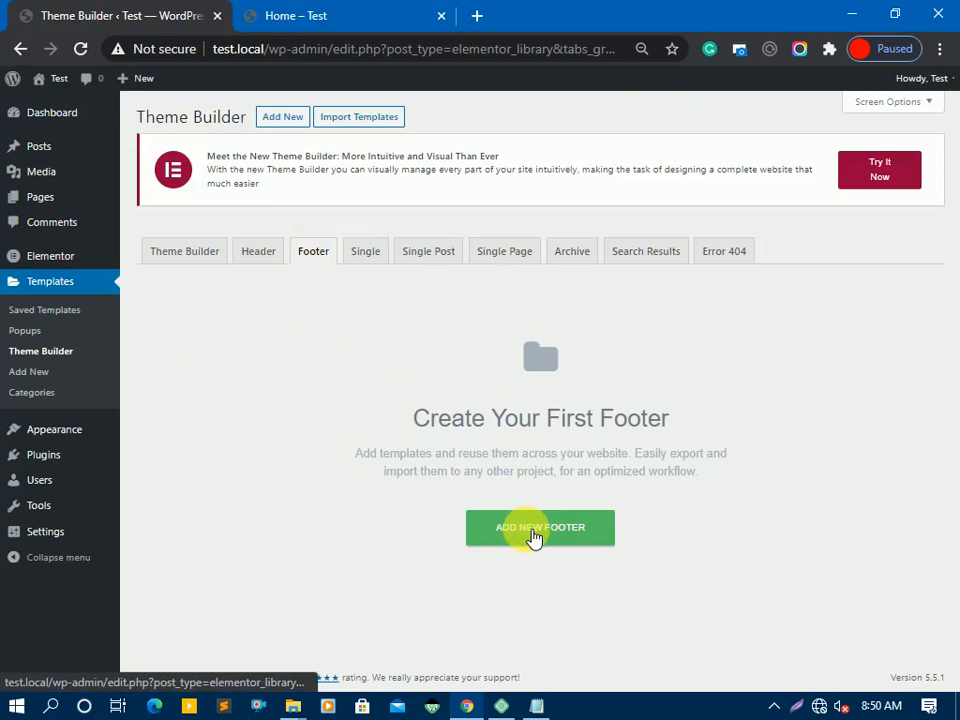
- Create a Theme Builder template of type Footer named "Footer"
{"action": "left_click", "coordinate": [538, 537]}
{"action": "left_click", "coordinate": [545, 456]}
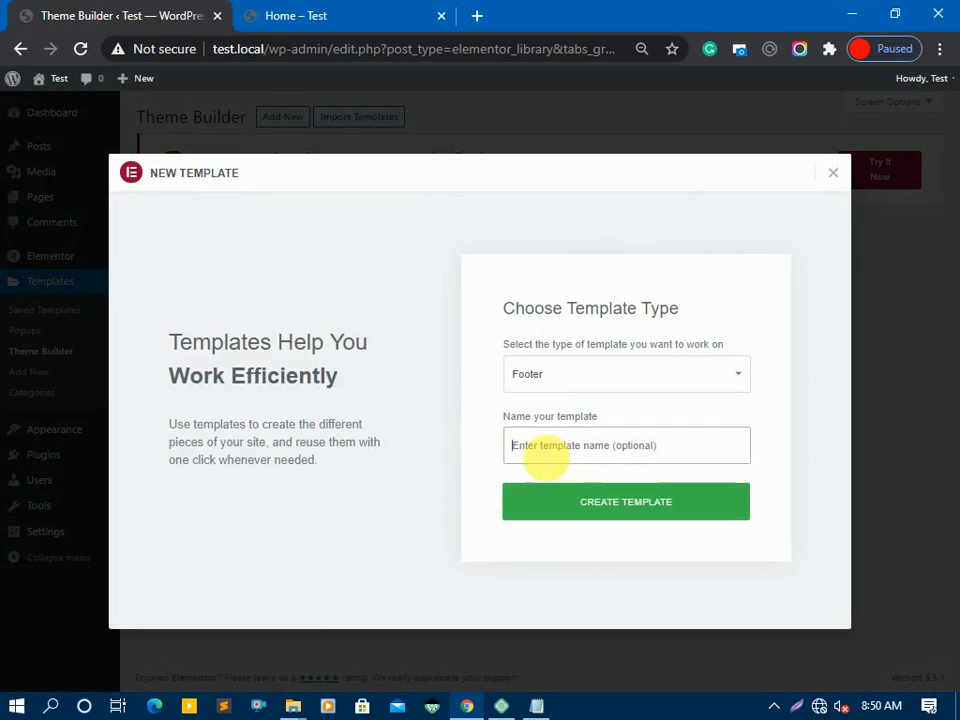
{"action": "type", "text": "Foote"}
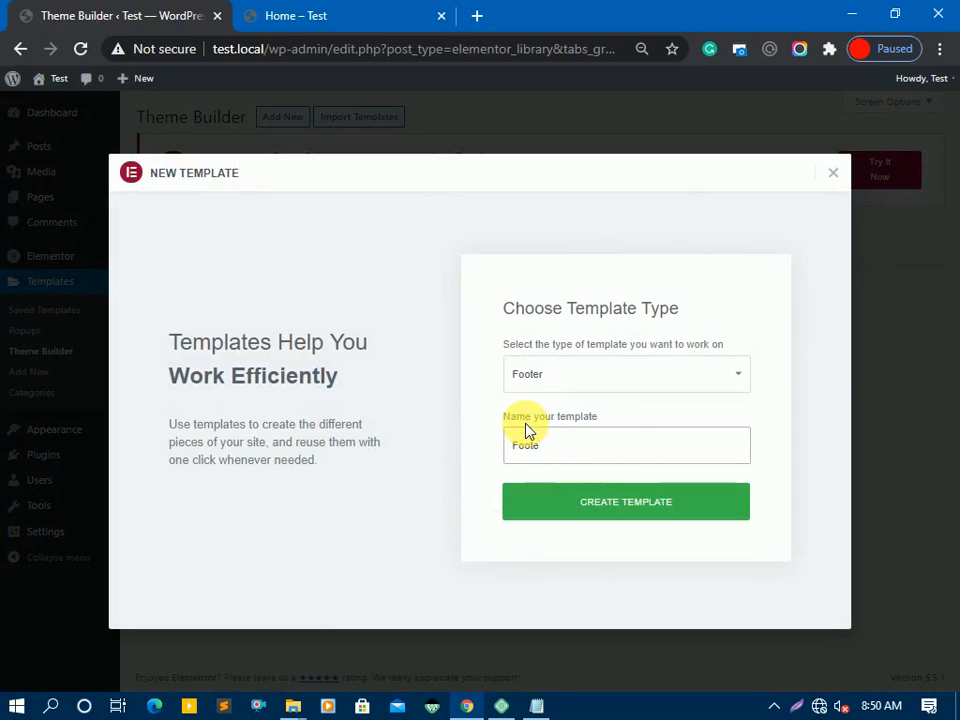
{"action": "left_click", "coordinate": [628, 506]}
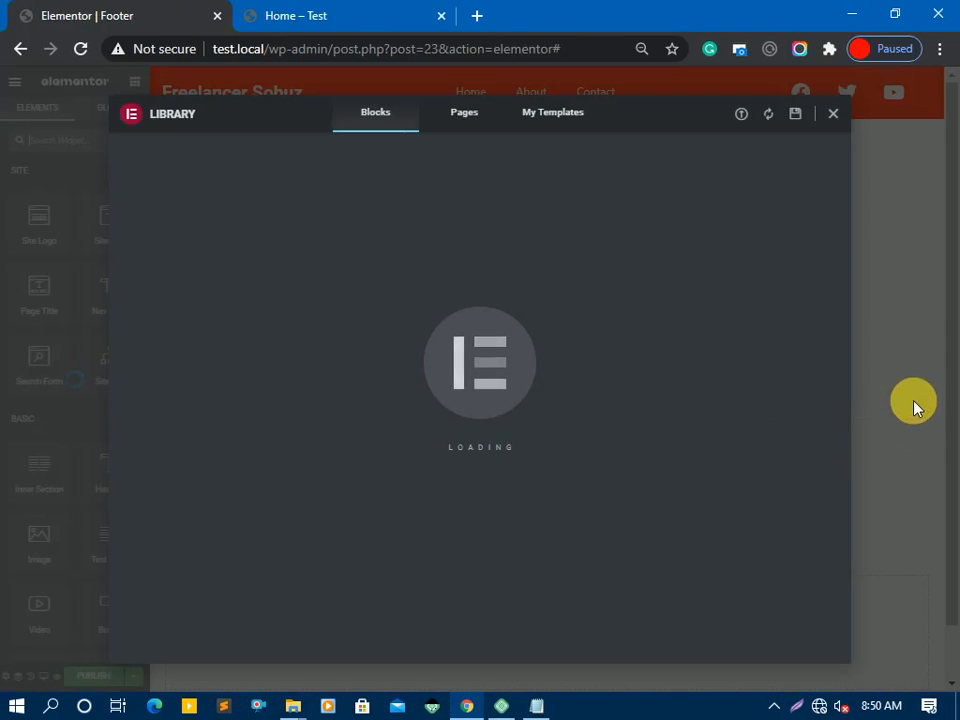
- Import Footer.json from the Web site 3 folder into the template library and insert it with its document settings
{"action": "left_click", "coordinate": [914, 404]}
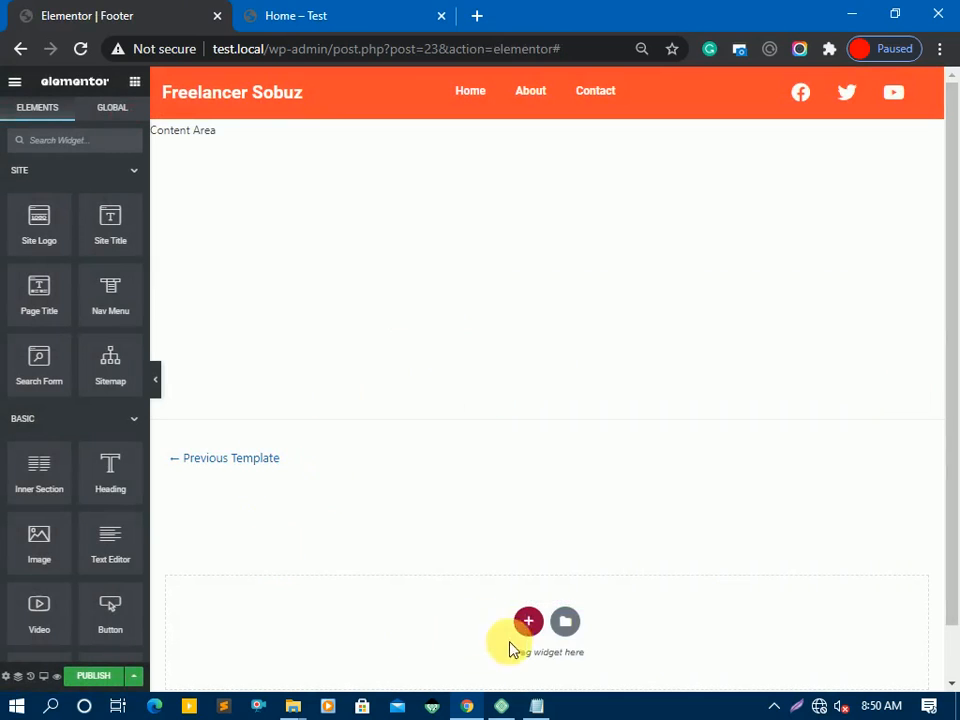
{"action": "left_click", "coordinate": [565, 623]}
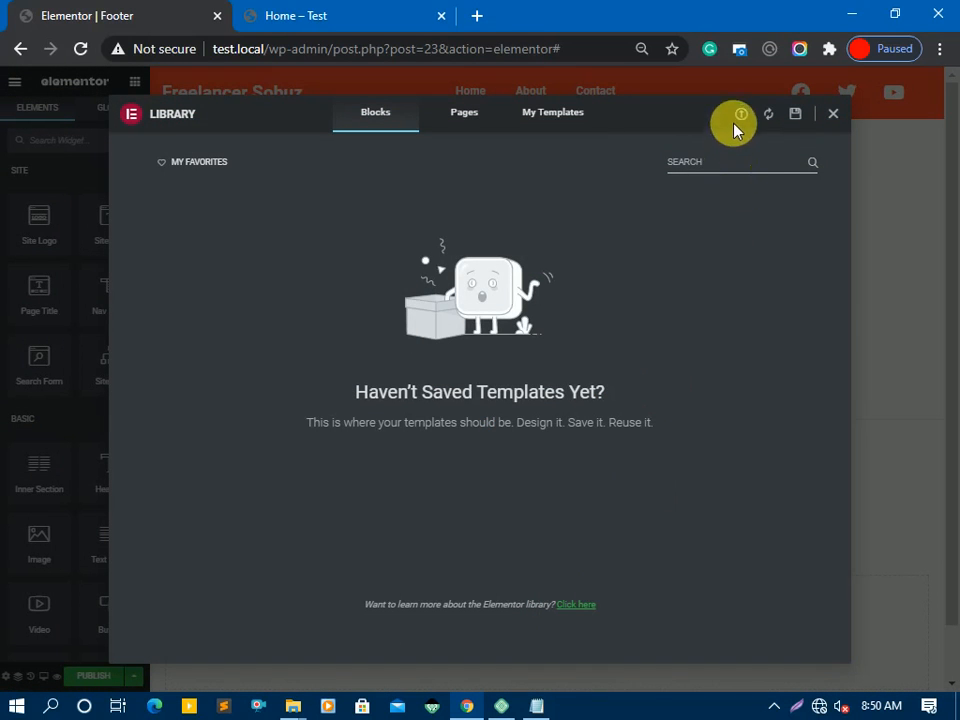
{"action": "left_click", "coordinate": [740, 116]}
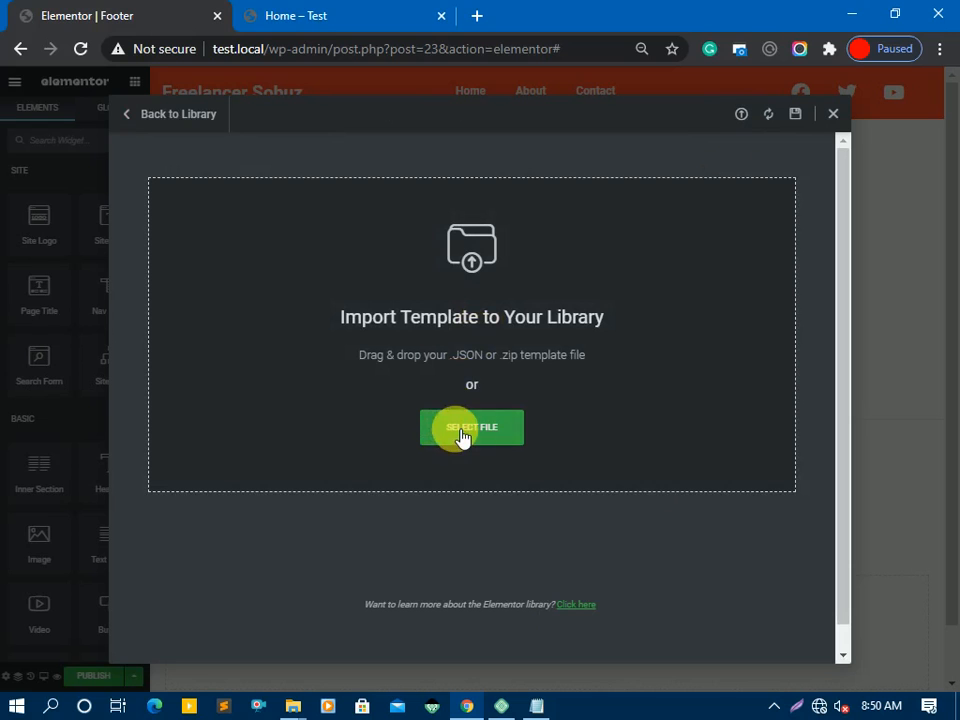
{"action": "left_click", "coordinate": [462, 438]}
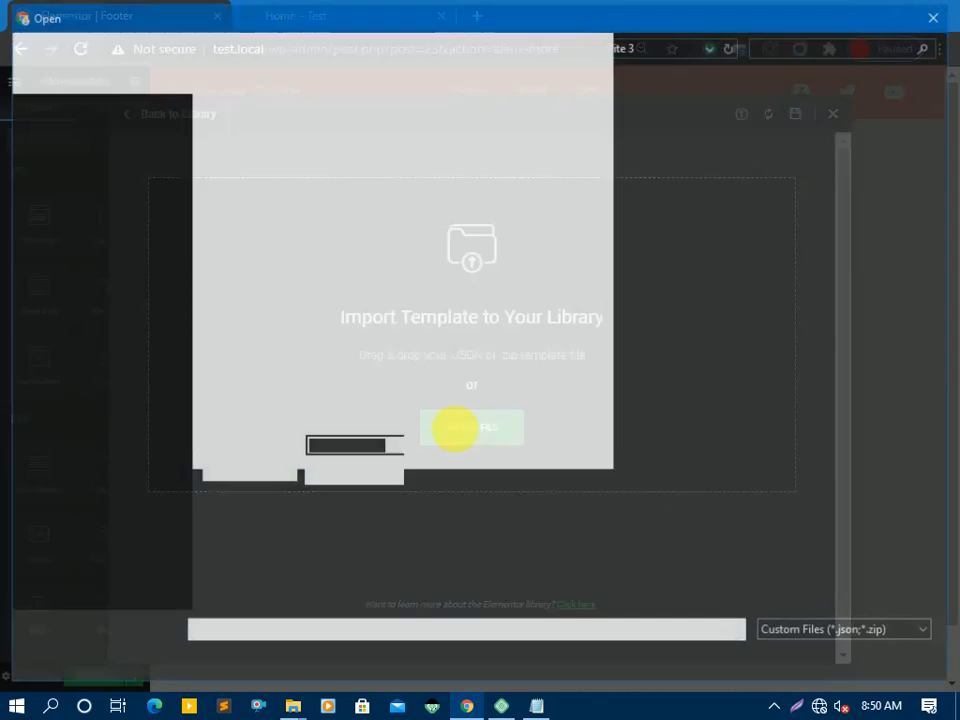
{"action": "left_click", "coordinate": [277, 152]}
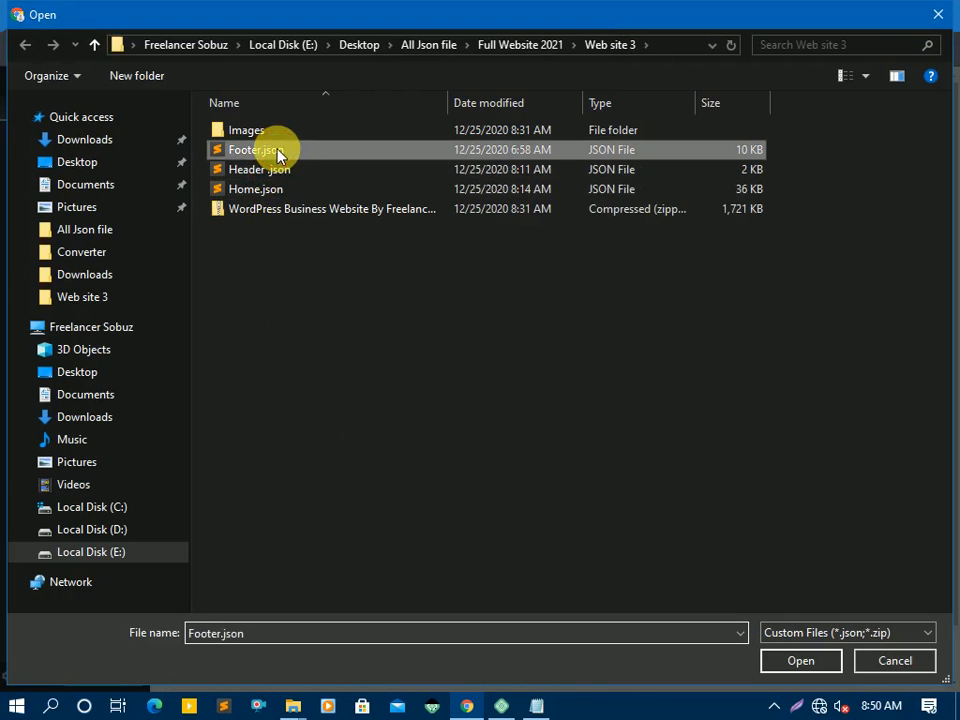
{"action": "left_click", "coordinate": [786, 660]}
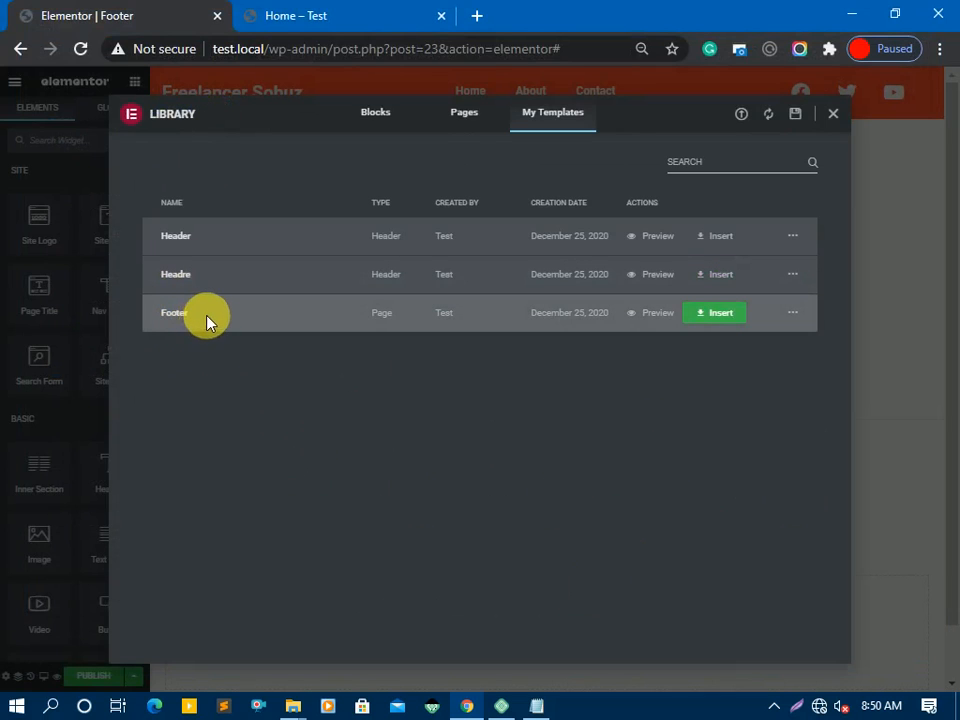
{"action": "left_click", "coordinate": [716, 313]}
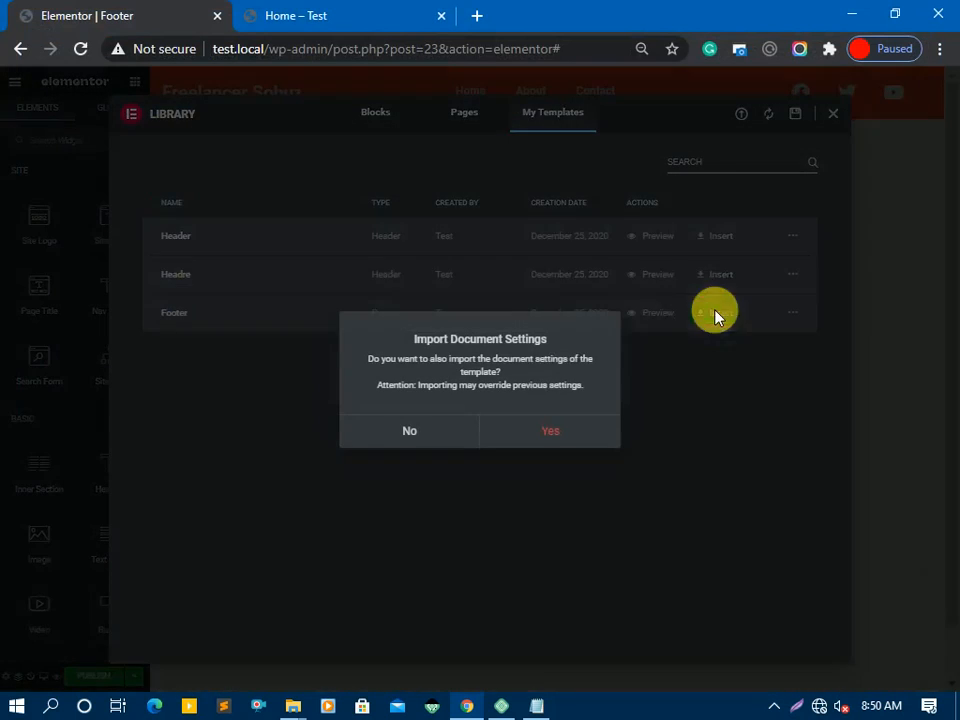
{"action": "left_click", "coordinate": [547, 433]}
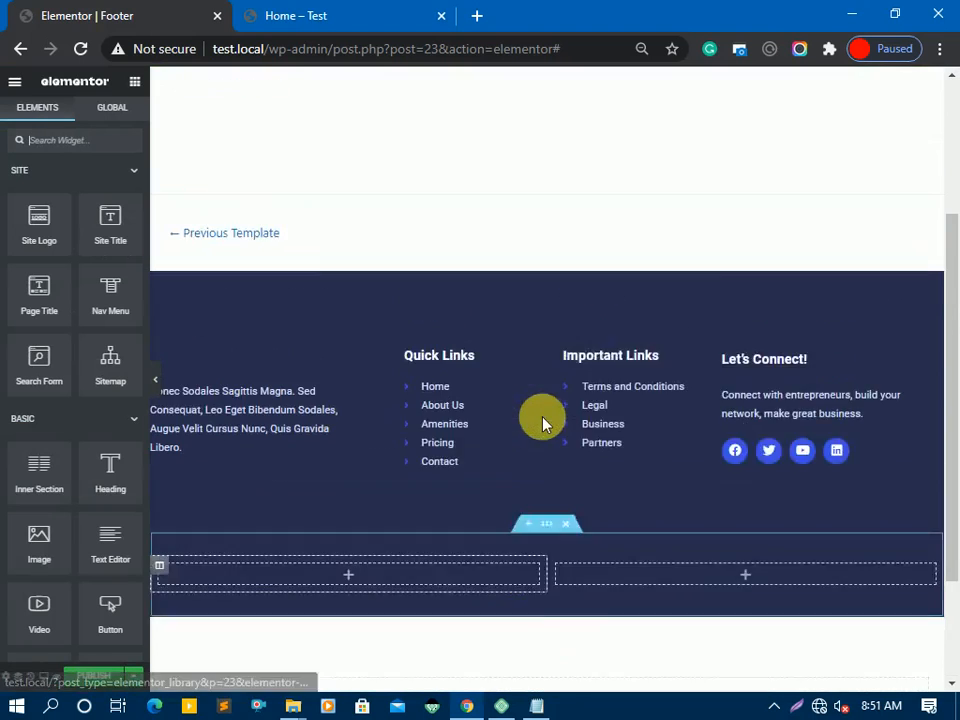
- Publish the footer template with an Include condition for the Entire Site, and exit to the WordPress dashboard
{"action": "scroll", "coordinate": [548, 478], "scroll_direction": "down", "scroll_amount": 1}
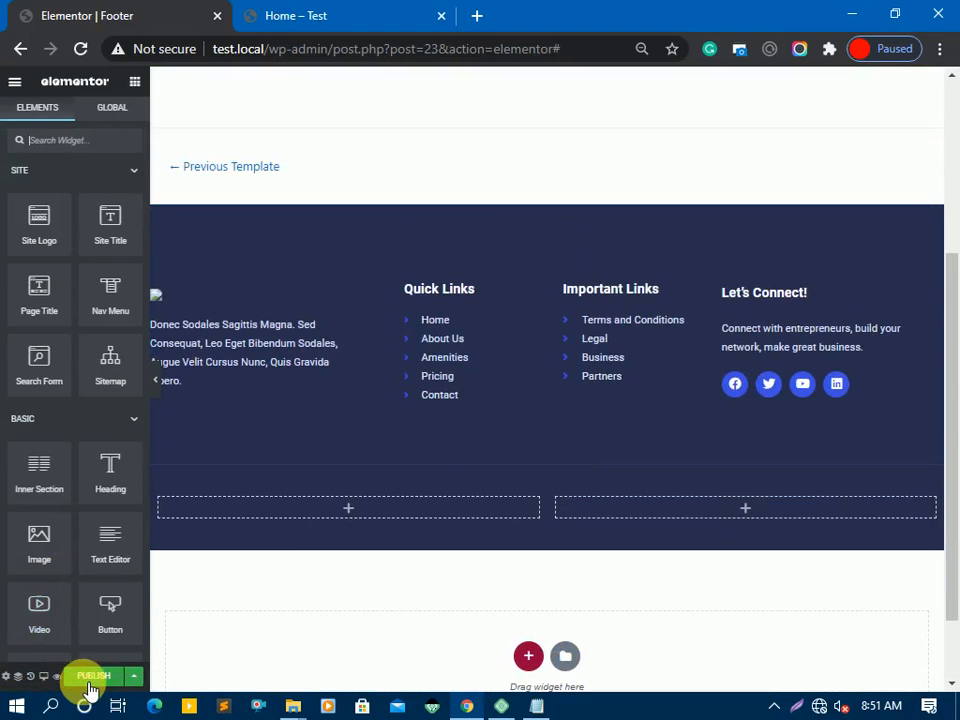
{"action": "left_click", "coordinate": [91, 682]}
{"action": "left_click", "coordinate": [494, 434]}
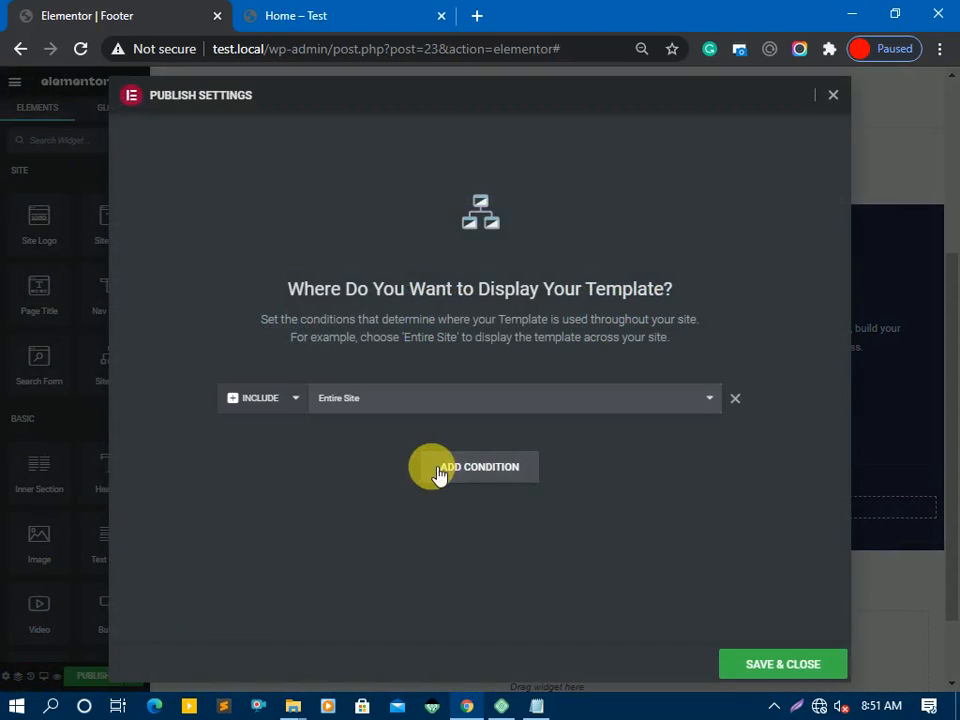
{"action": "left_click", "coordinate": [750, 679]}
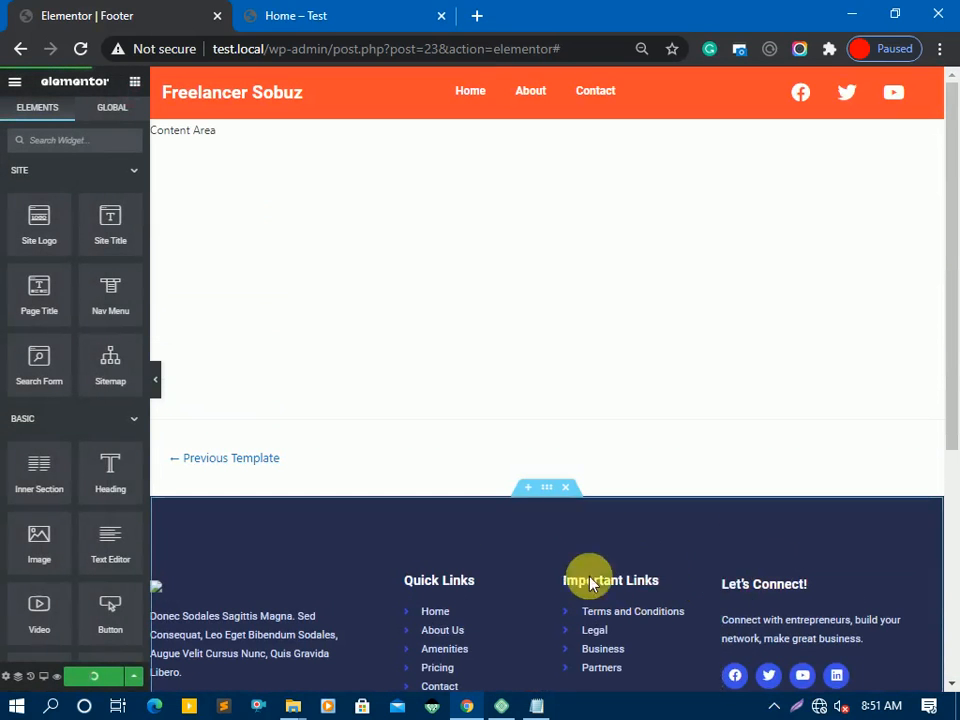
{"action": "left_click", "coordinate": [15, 81]}
{"action": "left_click", "coordinate": [91, 343]}
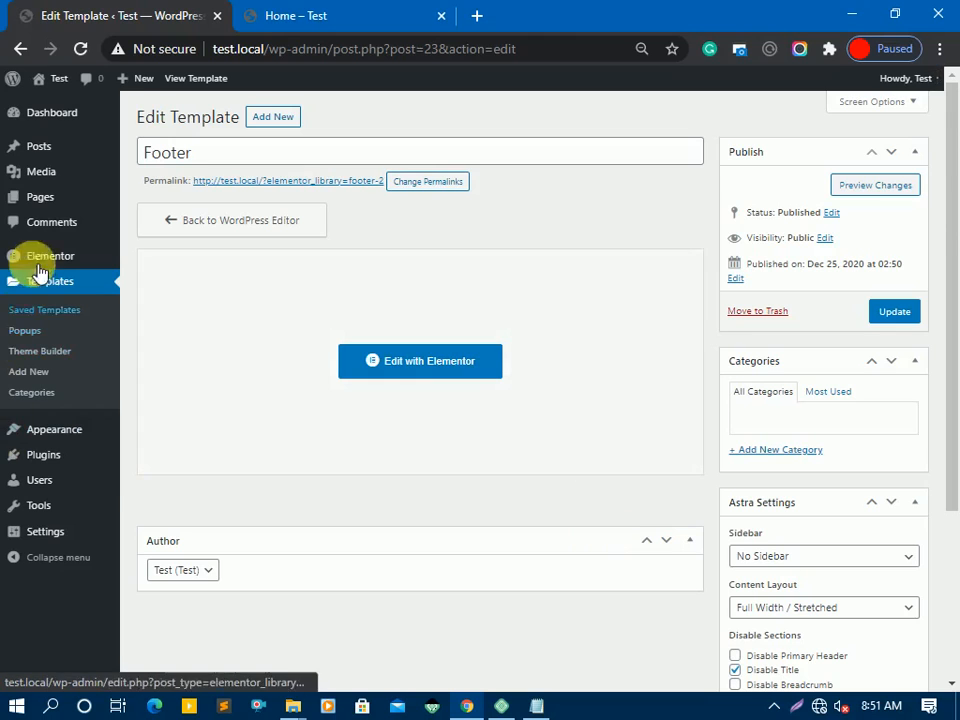
- Open the live site in a new browser tab and check its header and footer
{"action": "right_click", "coordinate": [56, 105]}
{"action": "left_click", "coordinate": [74, 121]}
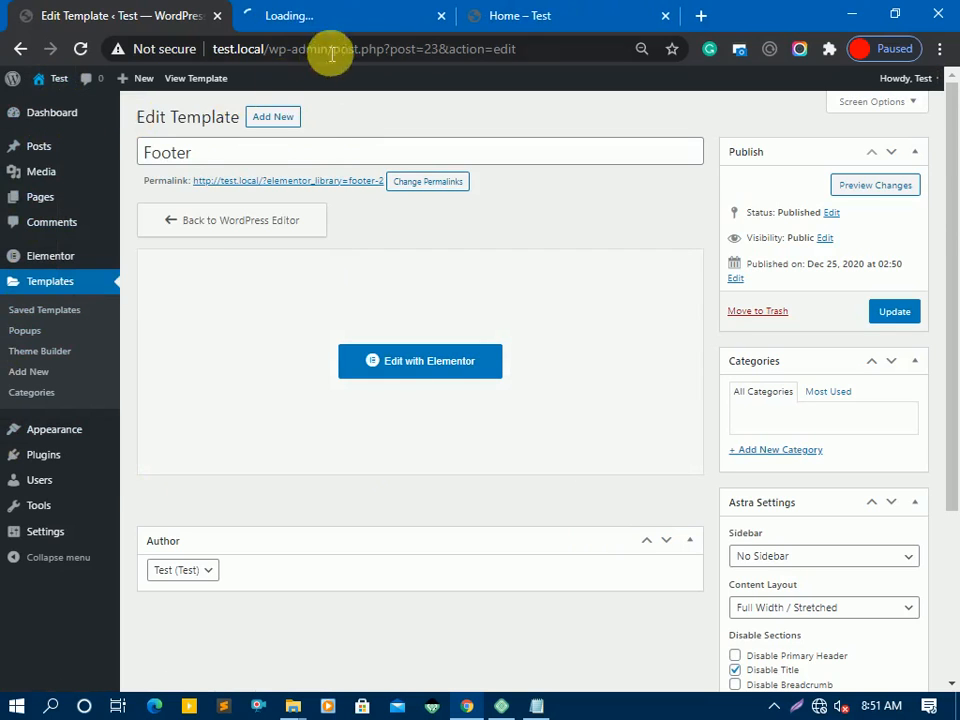
{"action": "left_click", "coordinate": [343, 10]}
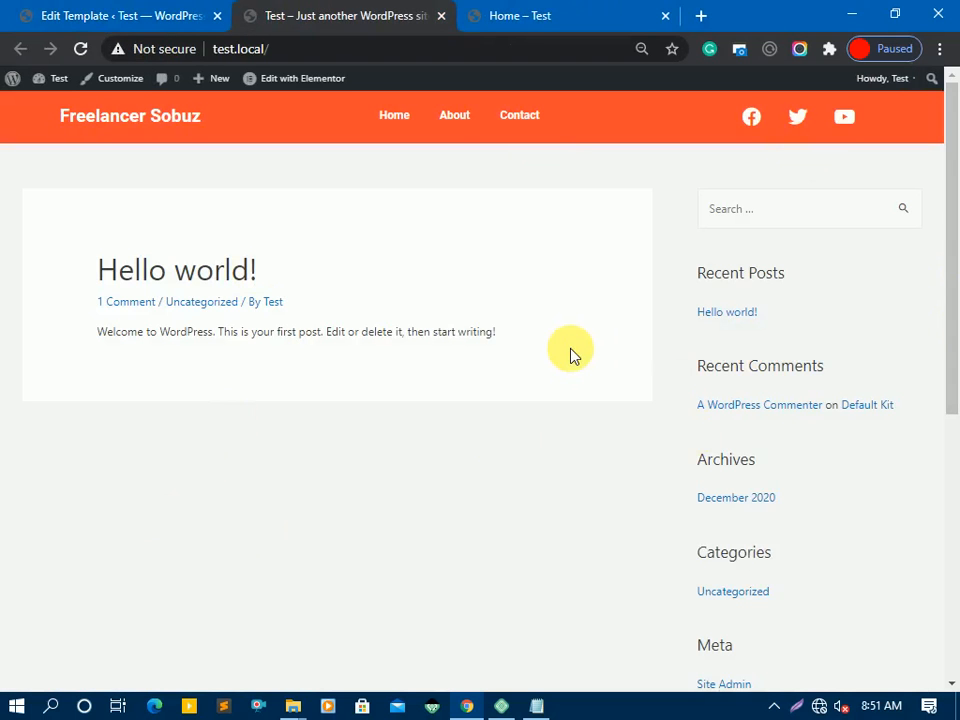
{"action": "scroll", "coordinate": [570, 355], "scroll_direction": "down", "scroll_amount": 5}
{"action": "scroll", "coordinate": [570, 380], "scroll_direction": "up", "scroll_amount": 5}
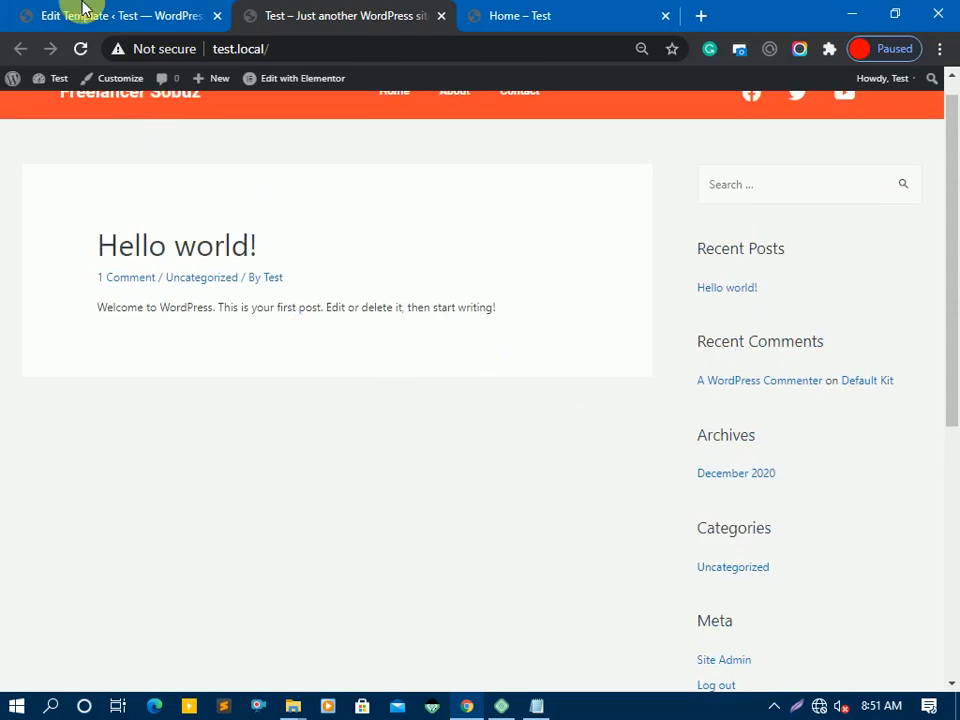
- Reopen the footer template in Elementor, remove the placeholder image from its image box, and update the template
{"action": "left_click", "coordinate": [81, 12]}
{"action": "left_click", "coordinate": [437, 377]}
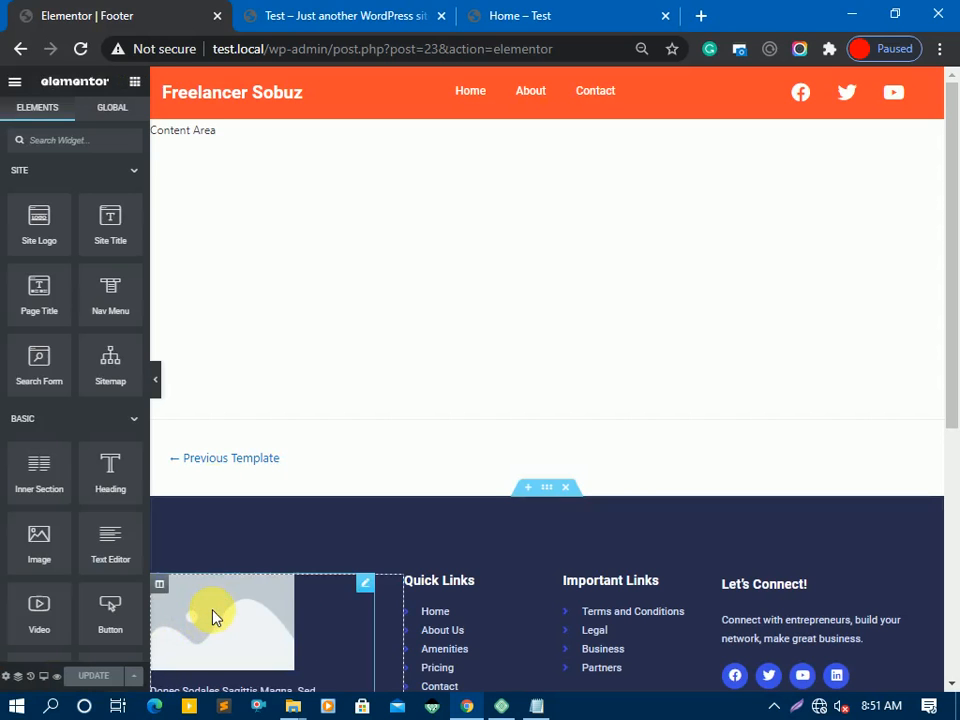
{"action": "left_click", "coordinate": [303, 632]}
{"action": "scroll", "coordinate": [302, 626], "scroll_direction": "down", "scroll_amount": 1}
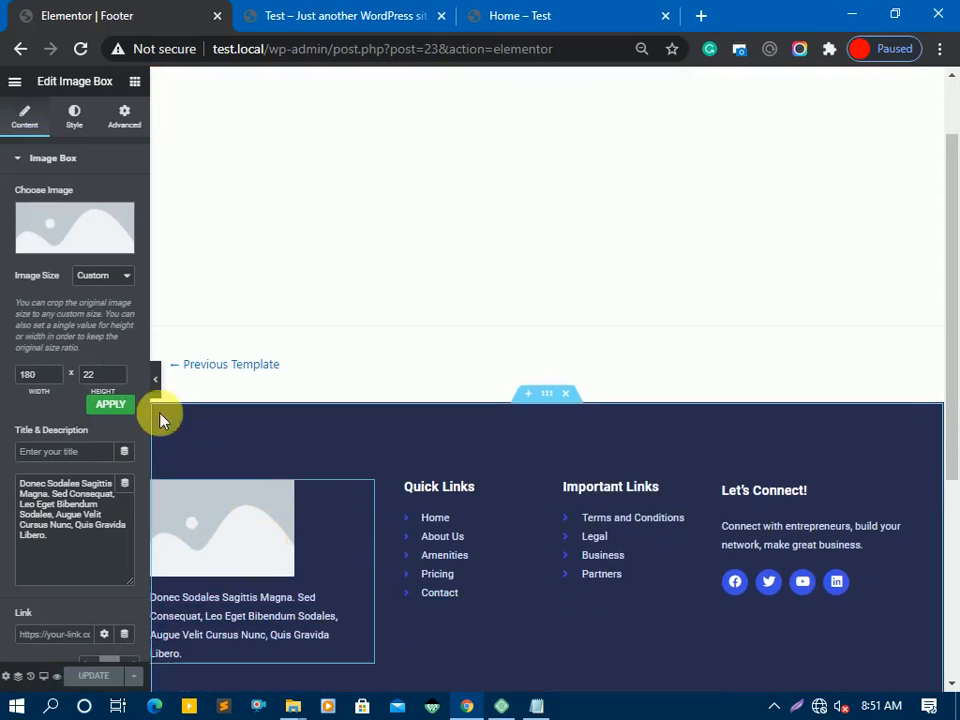
{"action": "left_click", "coordinate": [120, 218]}
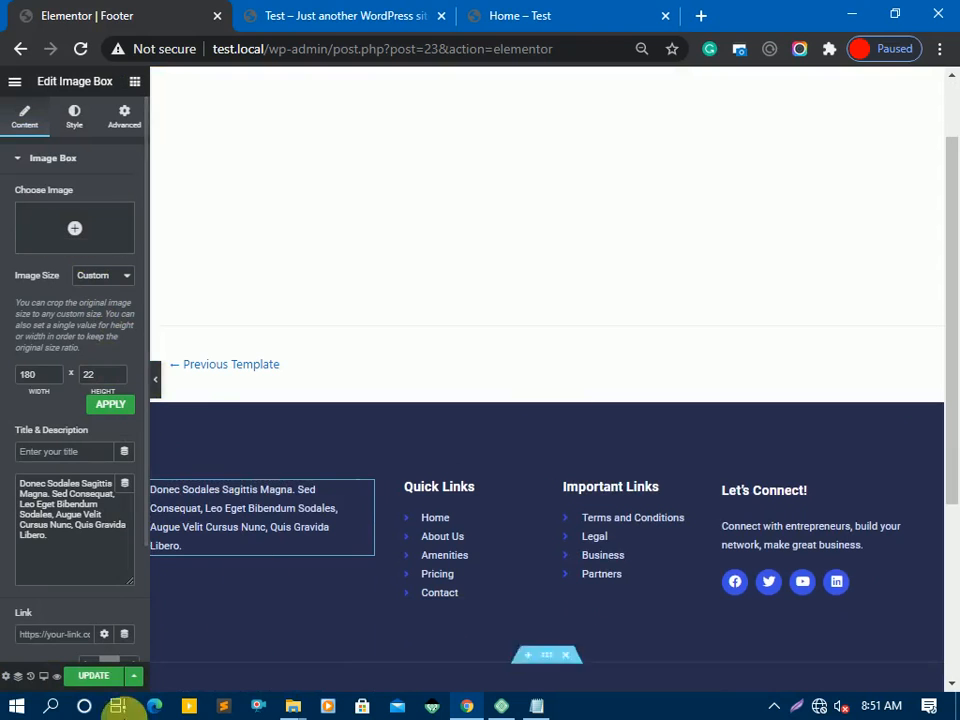
{"action": "left_click", "coordinate": [94, 677]}
- Reload the live site and check the updated footer and the front page layout
{"action": "left_click", "coordinate": [283, 8]}
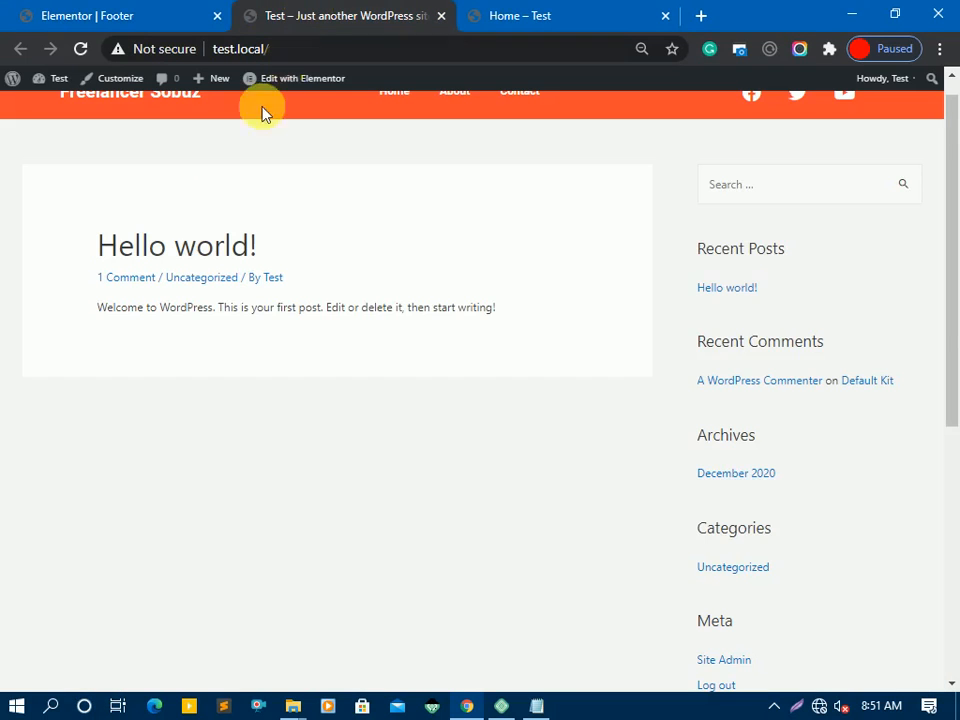
{"action": "scroll", "coordinate": [311, 617], "scroll_direction": "down", "scroll_amount": 5}
{"action": "left_click", "coordinate": [80, 48]}
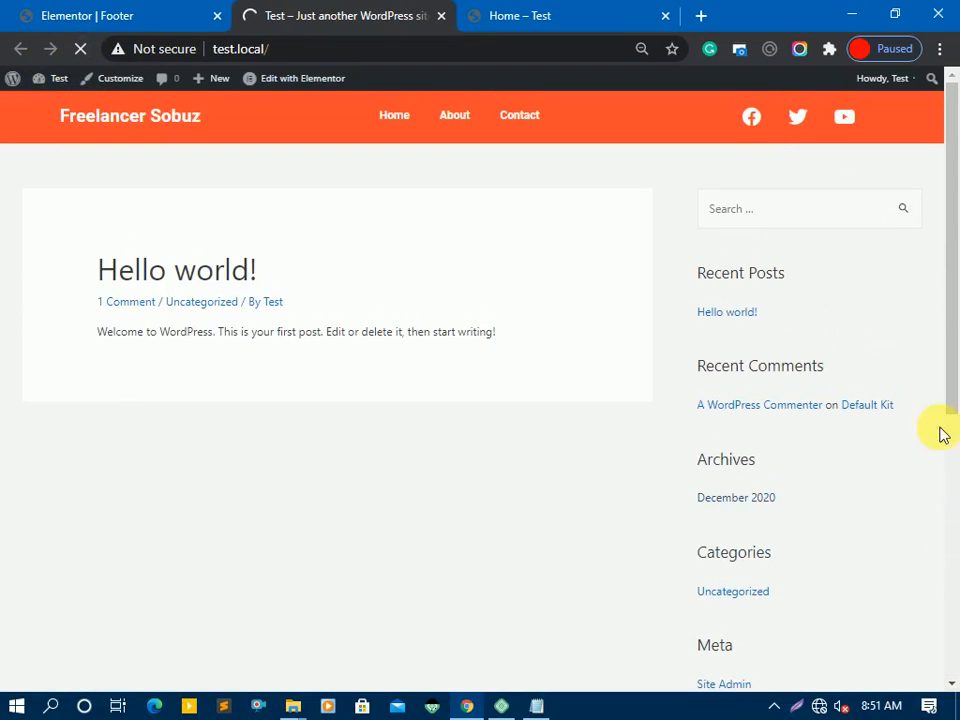
{"action": "scroll", "coordinate": [556, 501], "scroll_direction": "down", "scroll_amount": 5}
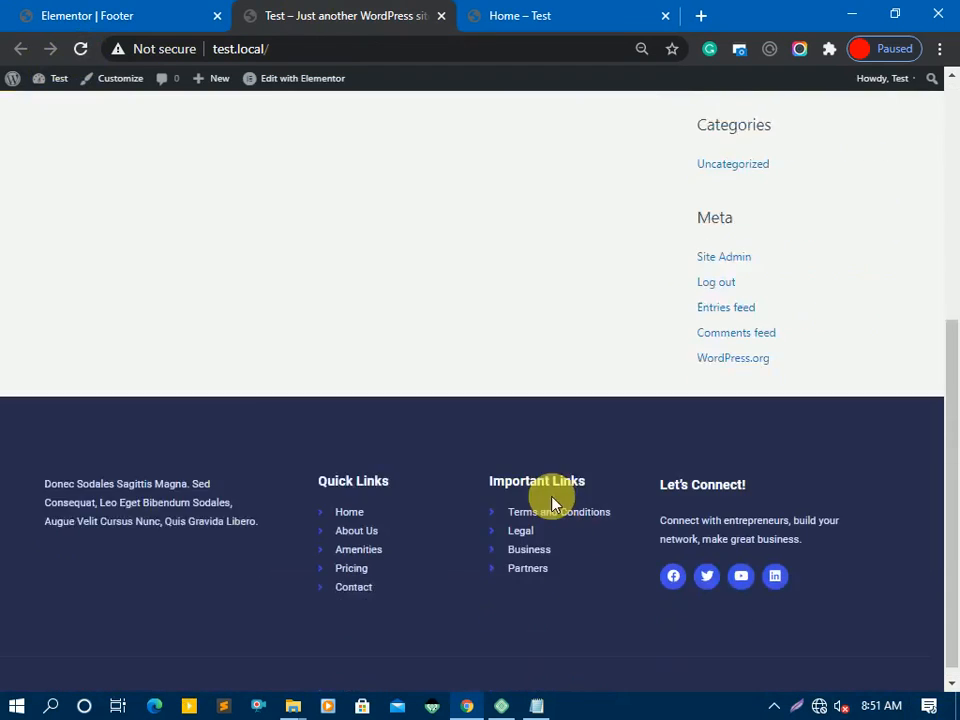
{"action": "scroll", "coordinate": [558, 505], "scroll_direction": "up", "scroll_amount": 5}
{"action": "left_click", "coordinate": [739, 206]}
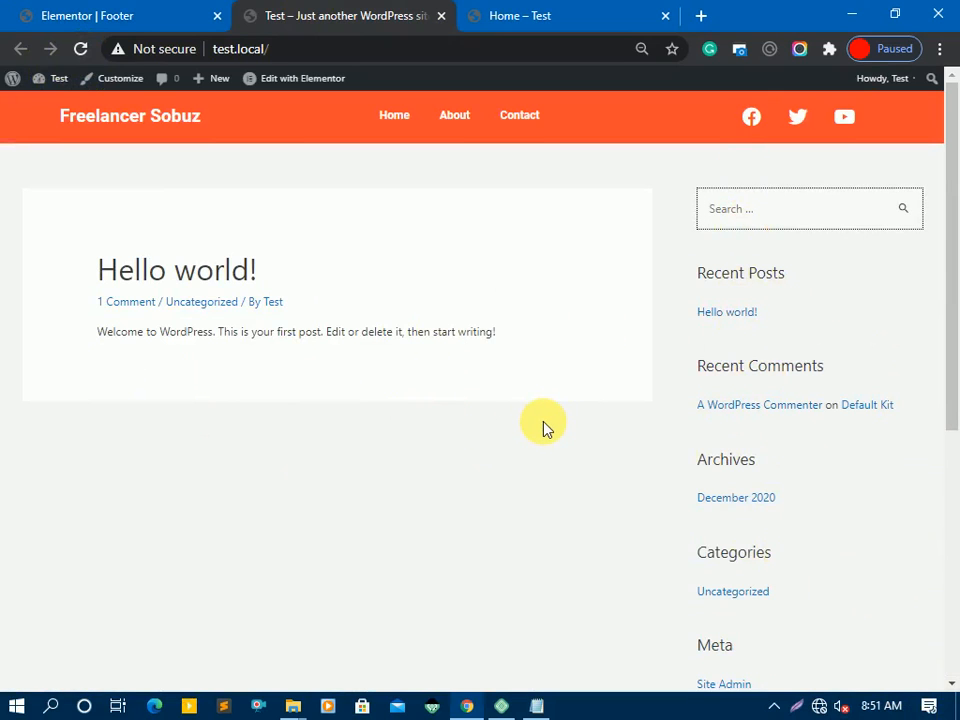
{"action": "left_click", "coordinate": [676, 193]}
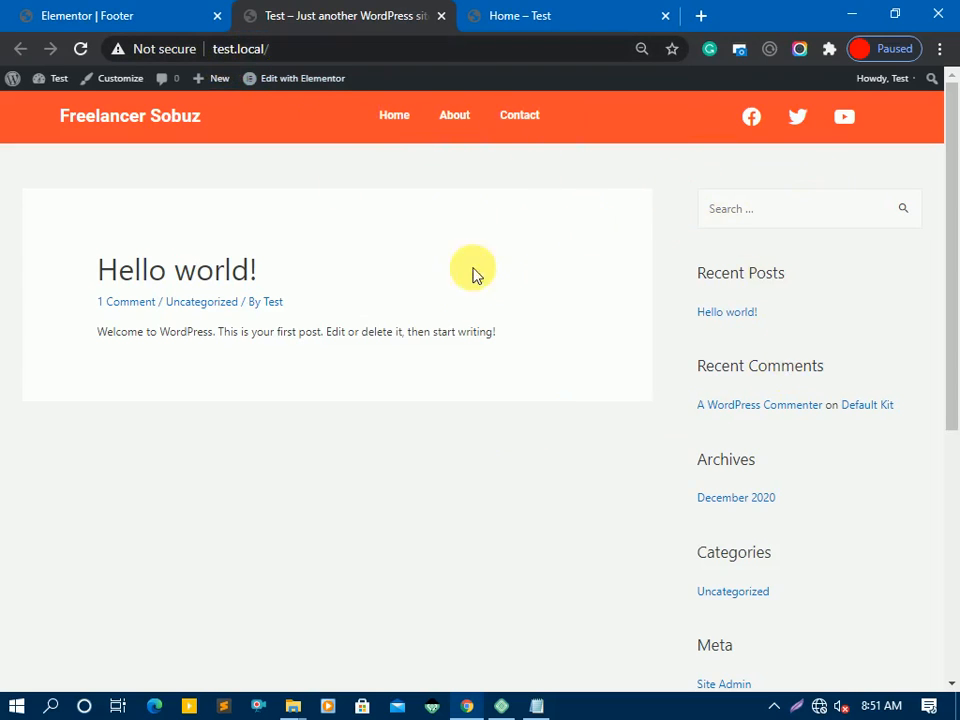
- Return to the footer template's editor and exit to the WordPress dashboard
{"action": "left_click", "coordinate": [100, 14]}
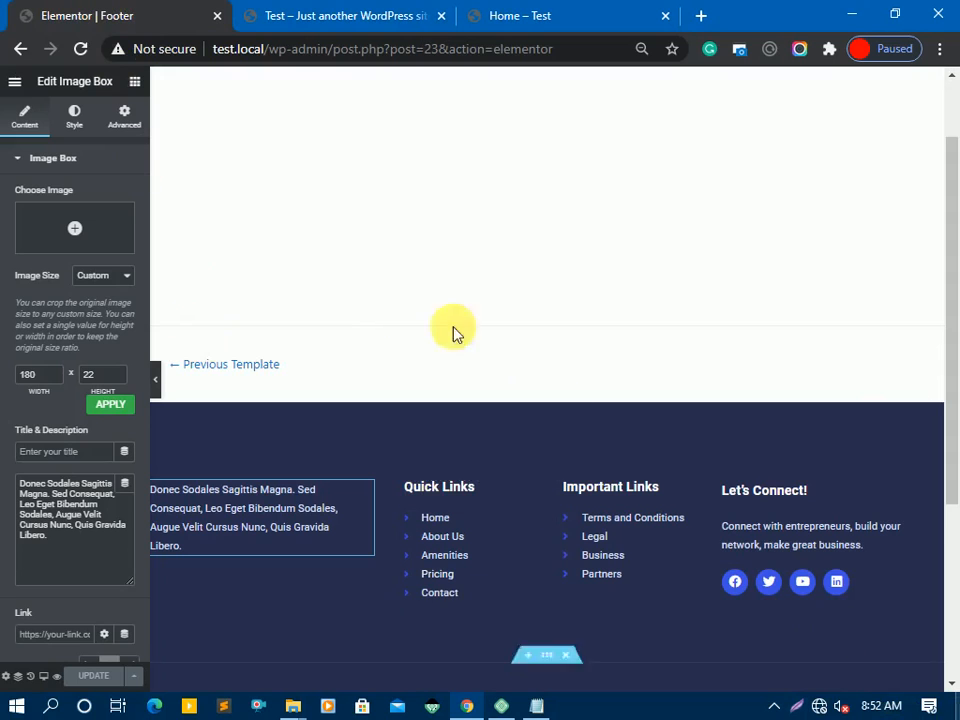
{"action": "left_click", "coordinate": [17, 83]}
{"action": "left_click", "coordinate": [92, 341]}
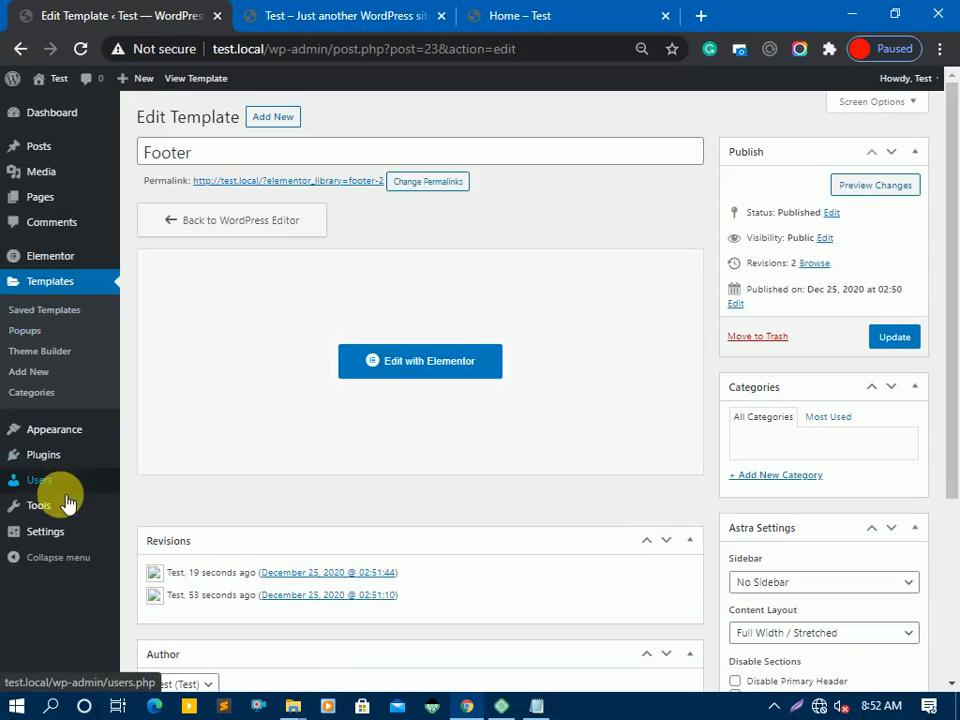
{"action": "mouse_move", "coordinate": [76, 497]}
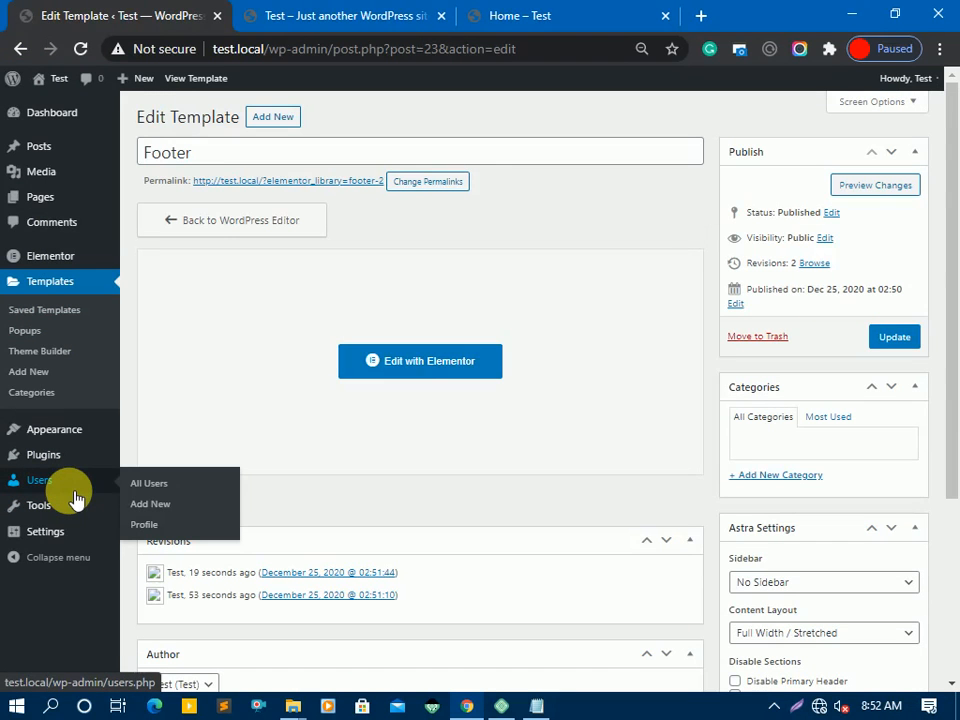
- Compare the finished home page preview with the live site's current front page
{"action": "left_click", "coordinate": [533, 10]}
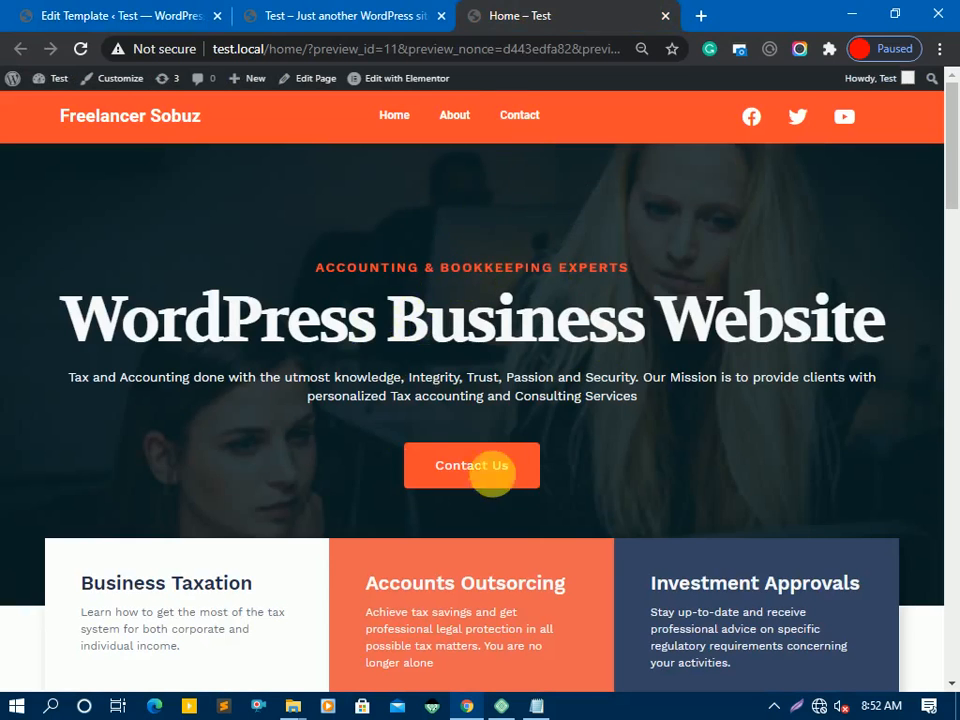
{"action": "left_click", "coordinate": [290, 12]}
{"action": "left_click", "coordinate": [100, 12]}
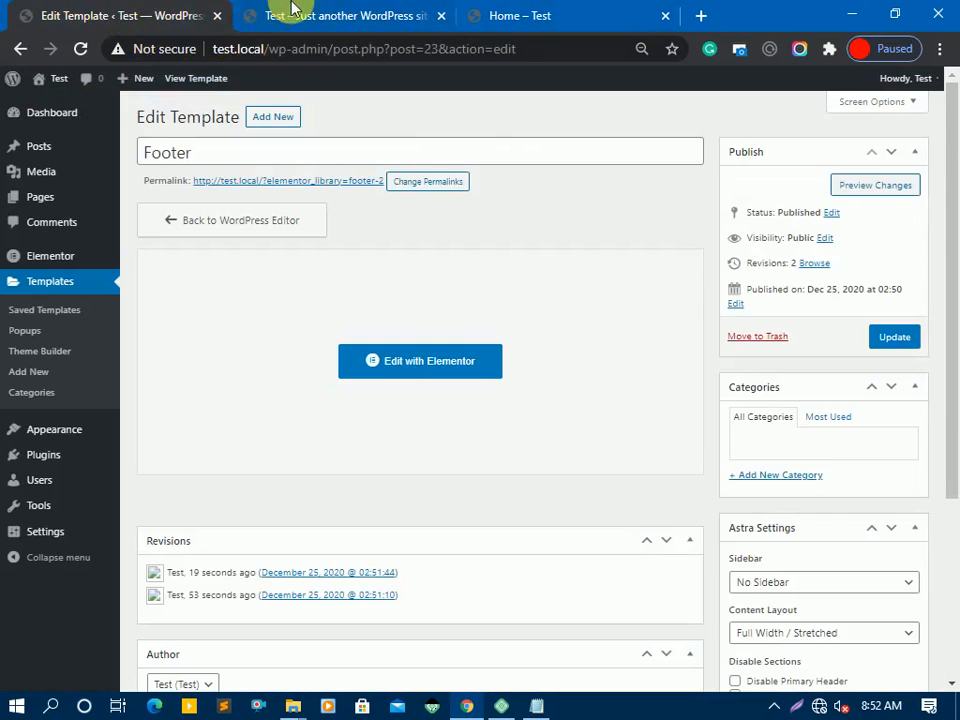
{"action": "left_click", "coordinate": [272, 8]}
{"action": "left_click", "coordinate": [506, 20]}
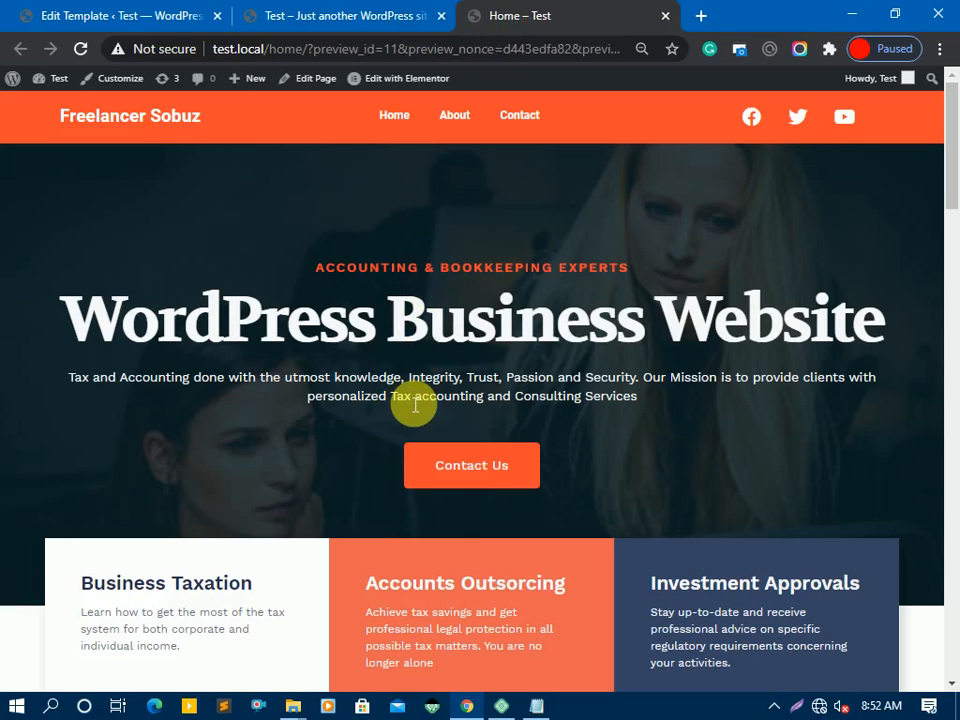
- In the Reading settings, make the homepage display a static page, choose Home as the homepage, and save the changes
{"action": "left_click", "coordinate": [152, 12]}
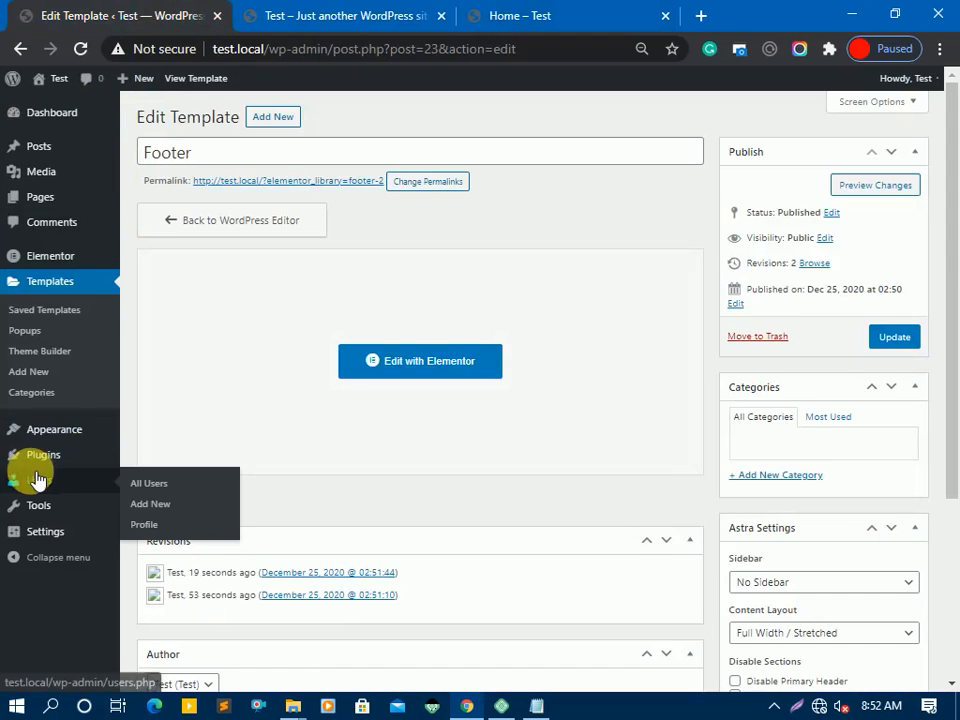
{"action": "mouse_move", "coordinate": [58, 465]}
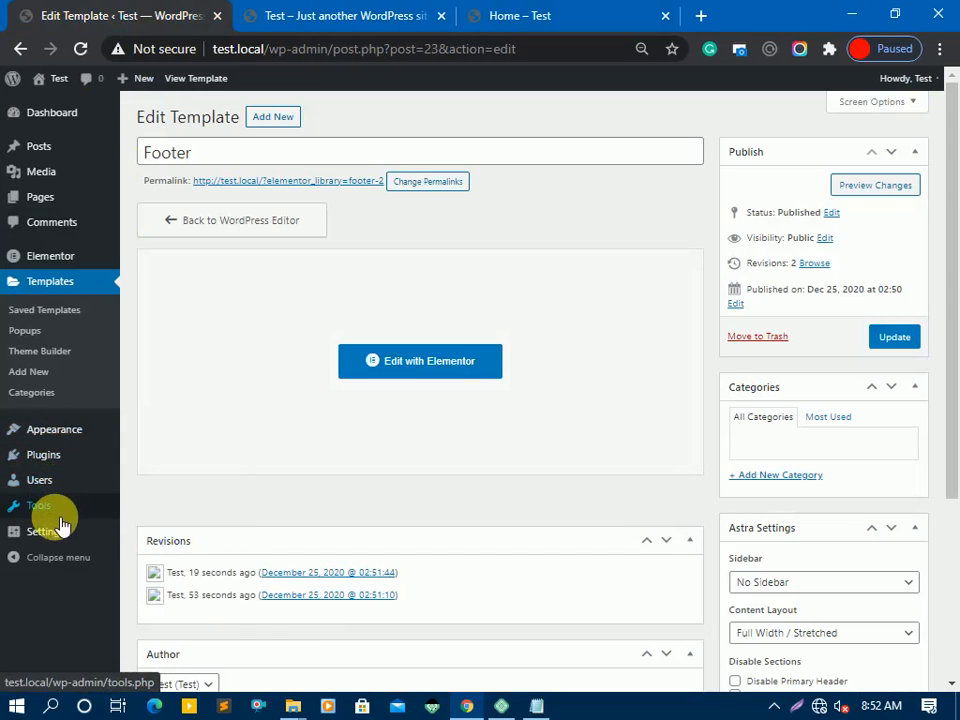
{"action": "mouse_move", "coordinate": [58, 515]}
{"action": "mouse_move", "coordinate": [47, 538]}
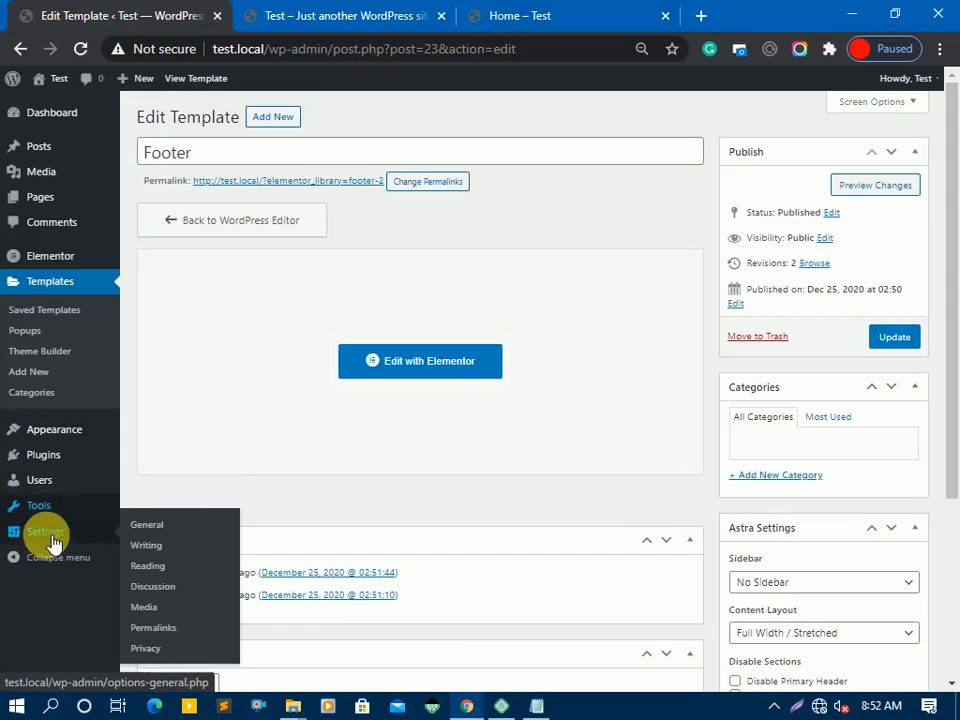
{"action": "left_click", "coordinate": [152, 571]}
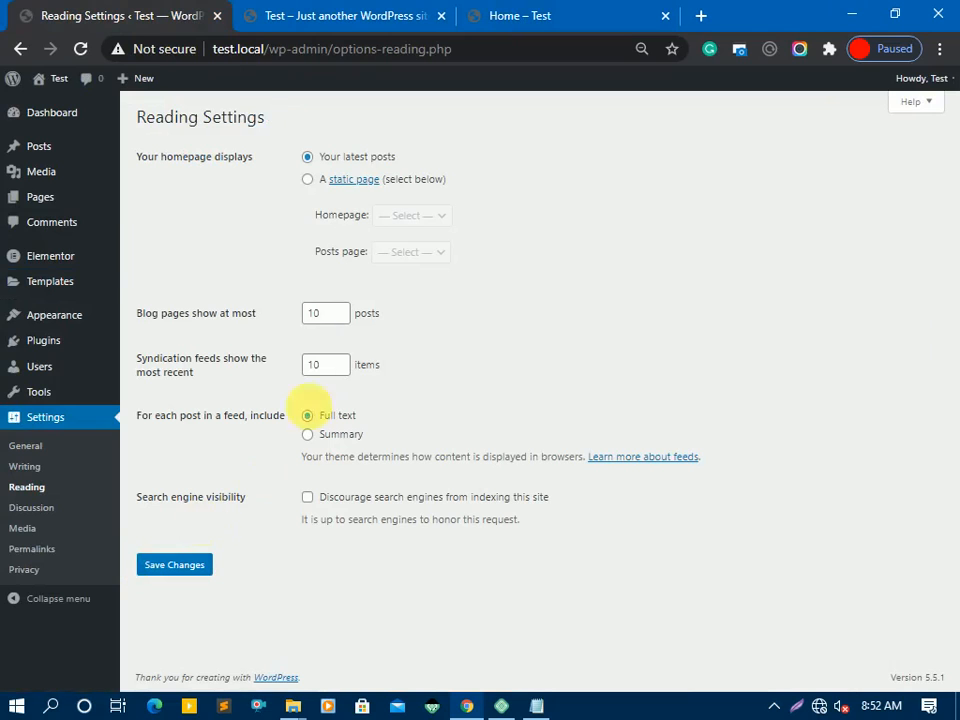
{"action": "left_click", "coordinate": [309, 181]}
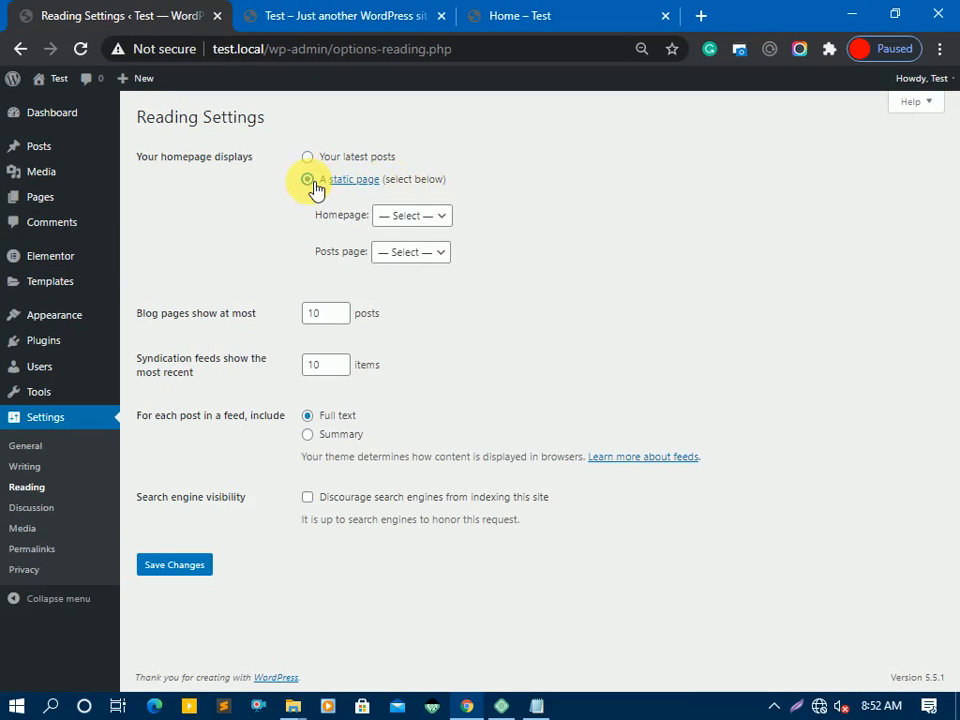
{"action": "left_click", "coordinate": [413, 215]}
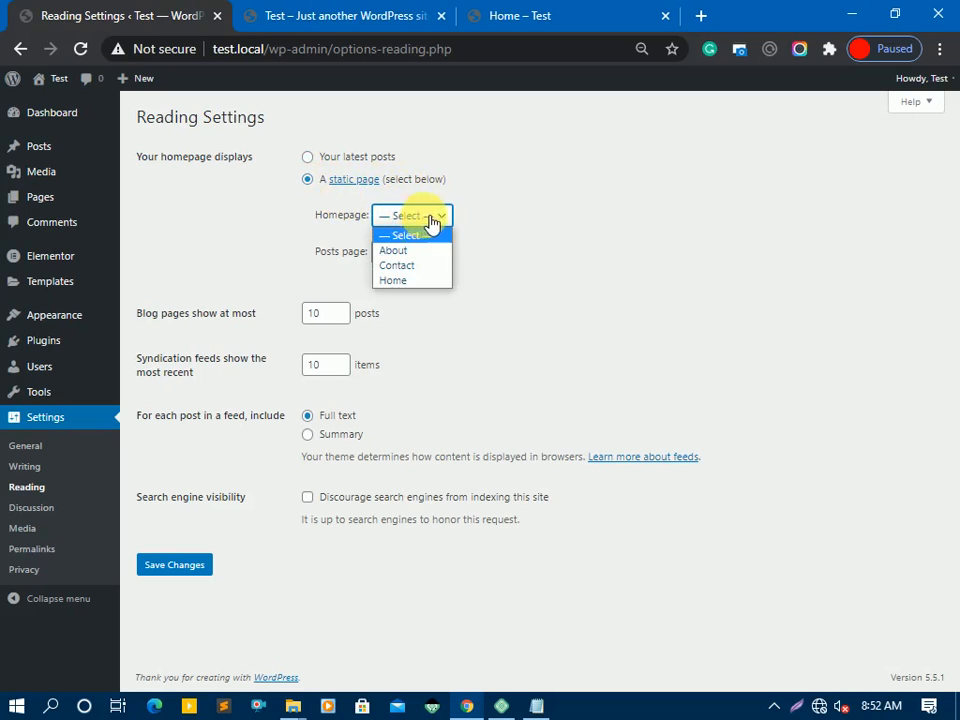
{"action": "left_click", "coordinate": [401, 281]}
{"action": "left_click", "coordinate": [172, 567]}
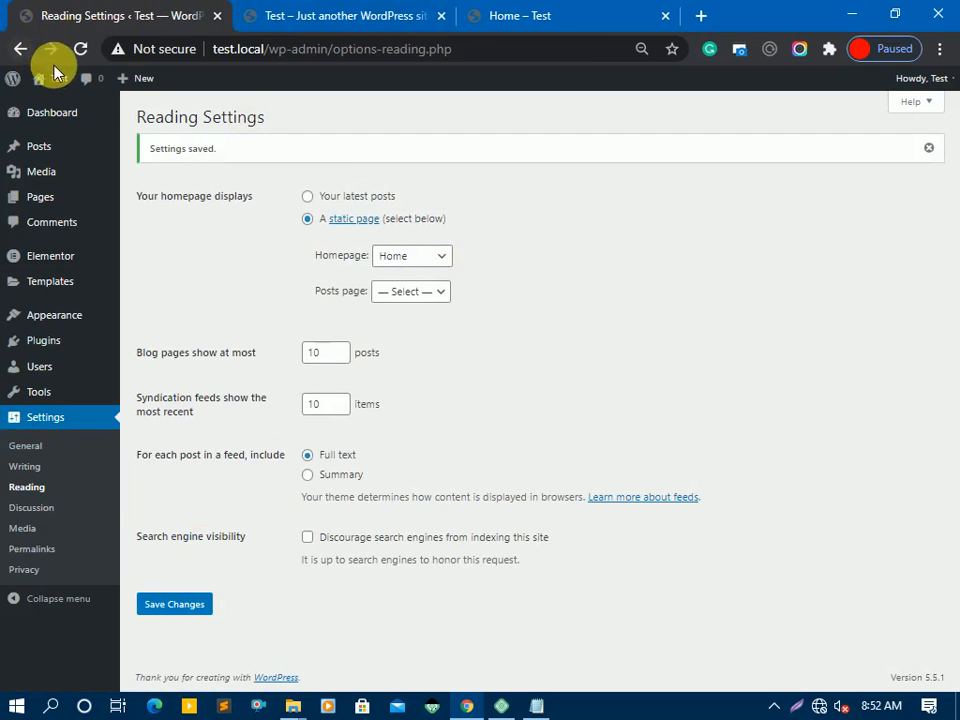
- Open the live site in a new browser tab to check its front page, and close the outdated live-site tab
{"action": "mouse_move", "coordinate": [60, 80]}
{"action": "right_click", "coordinate": [50, 102]}
{"action": "left_click", "coordinate": [103, 122]}
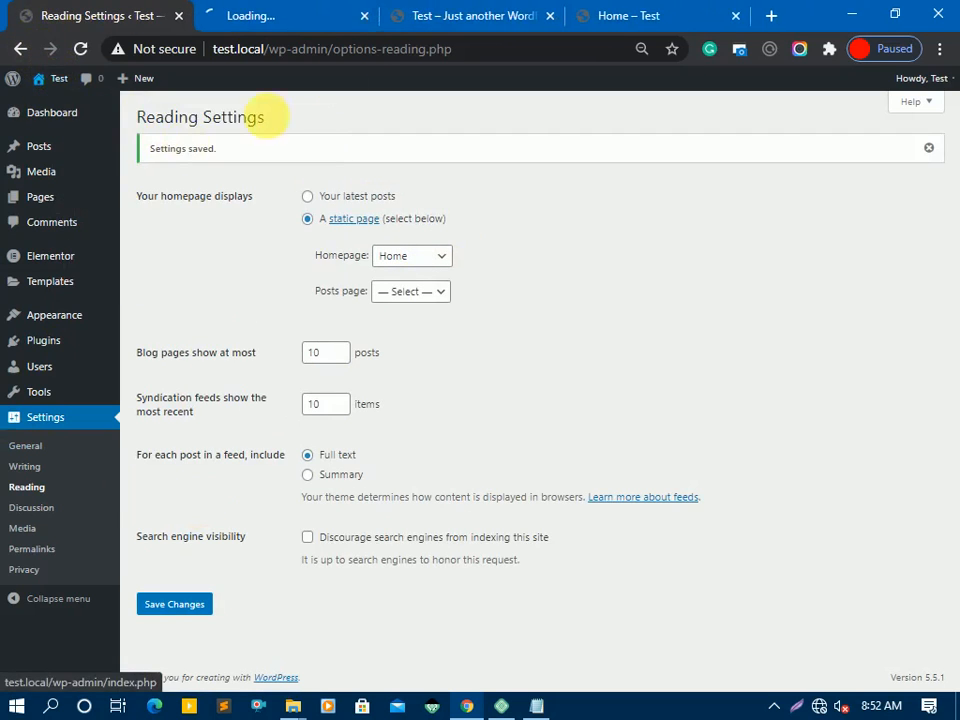
{"action": "left_click", "coordinate": [407, 12]}
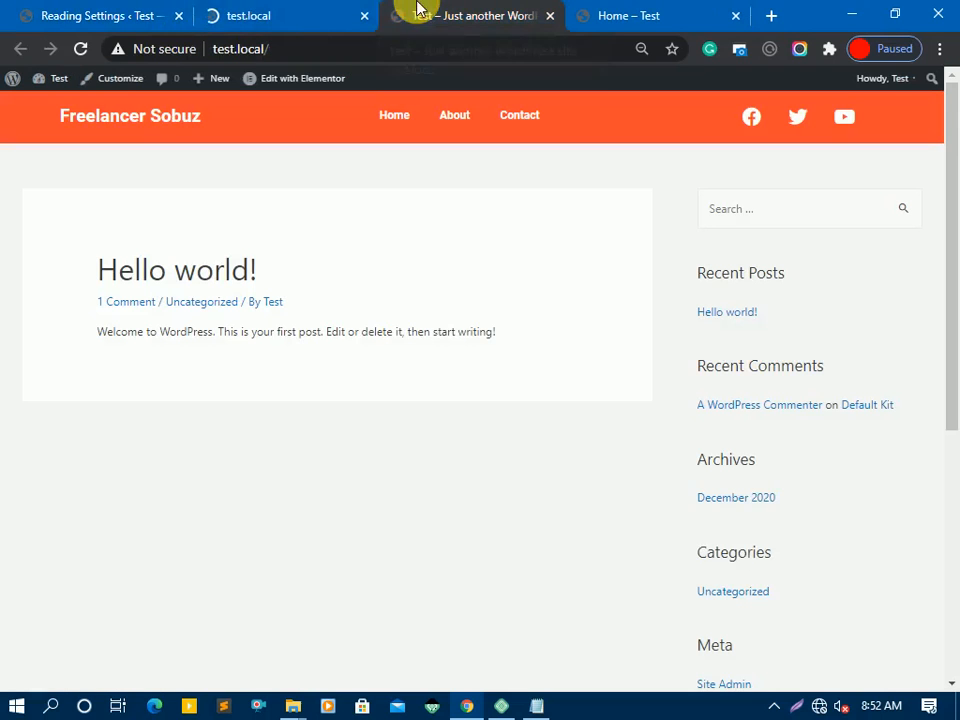
{"action": "left_click", "coordinate": [308, 10]}
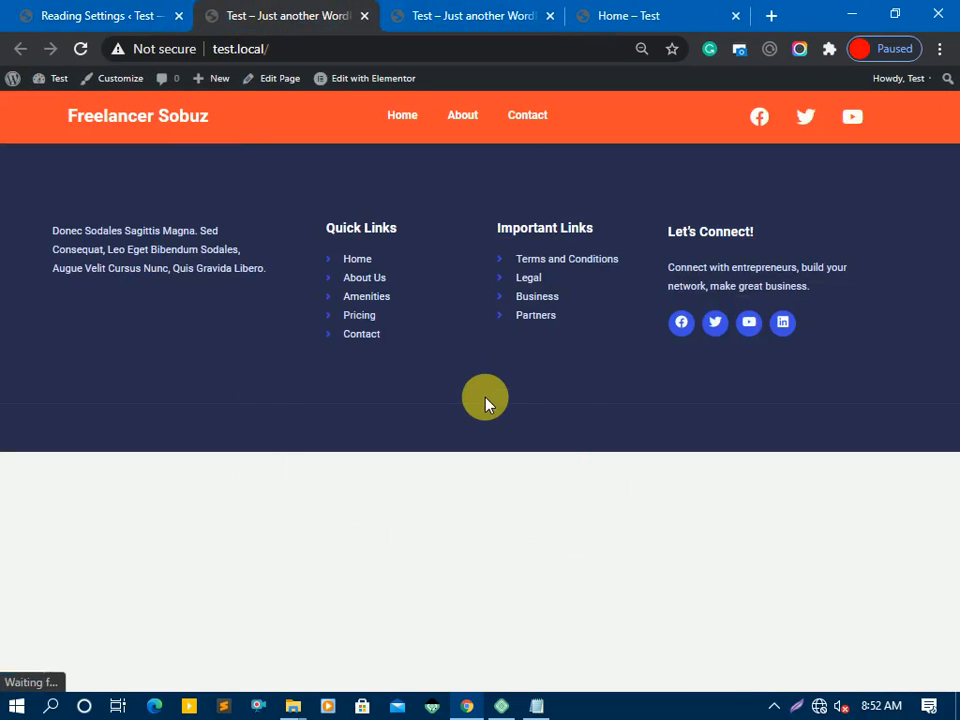
{"action": "left_click", "coordinate": [550, 16]}
- Return to the WordPress dashboard and open the Home page from the page list for editing with Elementor
{"action": "left_click", "coordinate": [139, 10]}
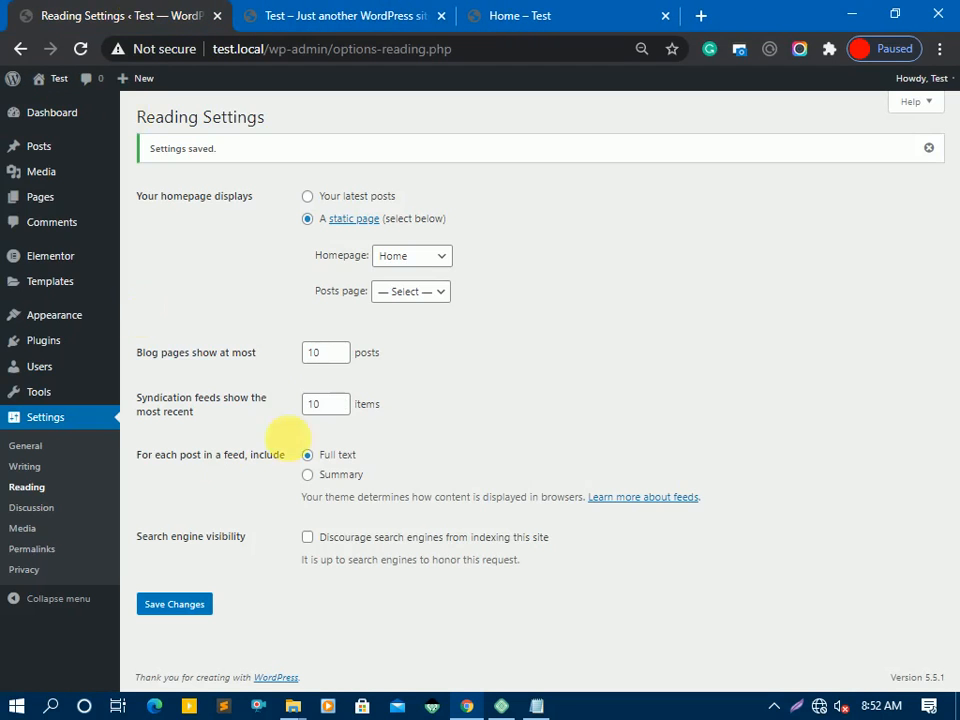
{"action": "mouse_move", "coordinate": [45, 200]}
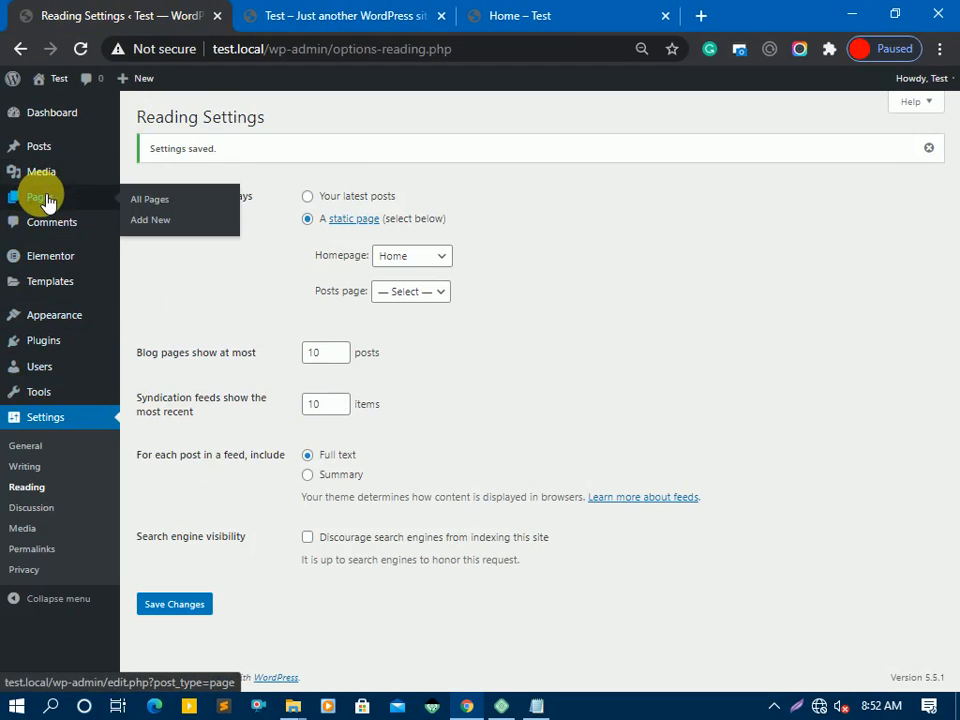
{"action": "left_click", "coordinate": [80, 207]}
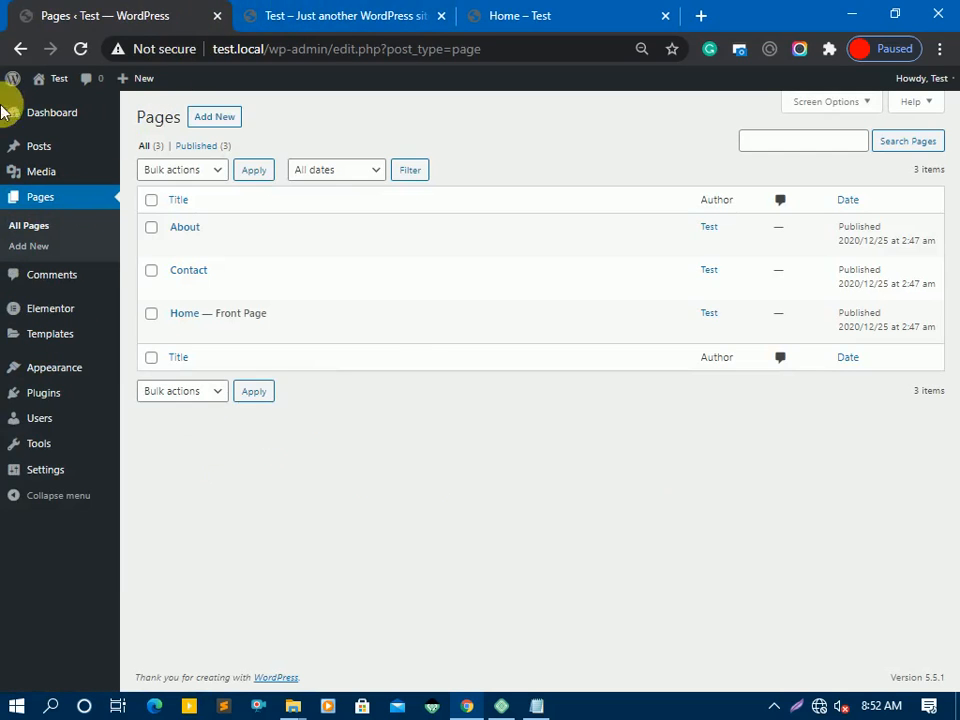
{"action": "left_click", "coordinate": [180, 331]}
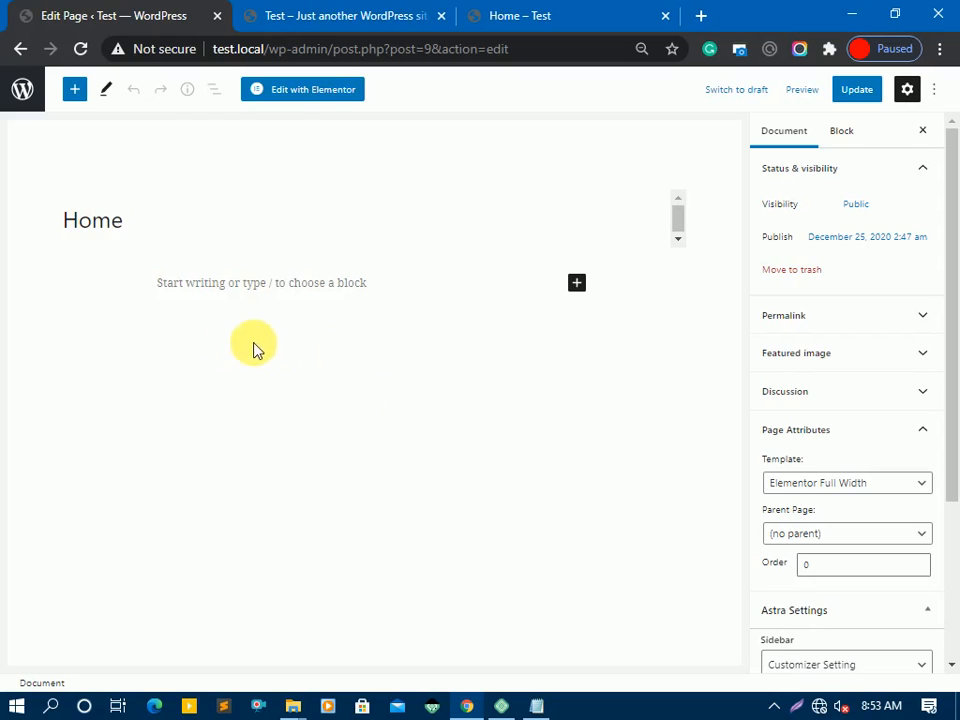
{"action": "left_click", "coordinate": [292, 92]}
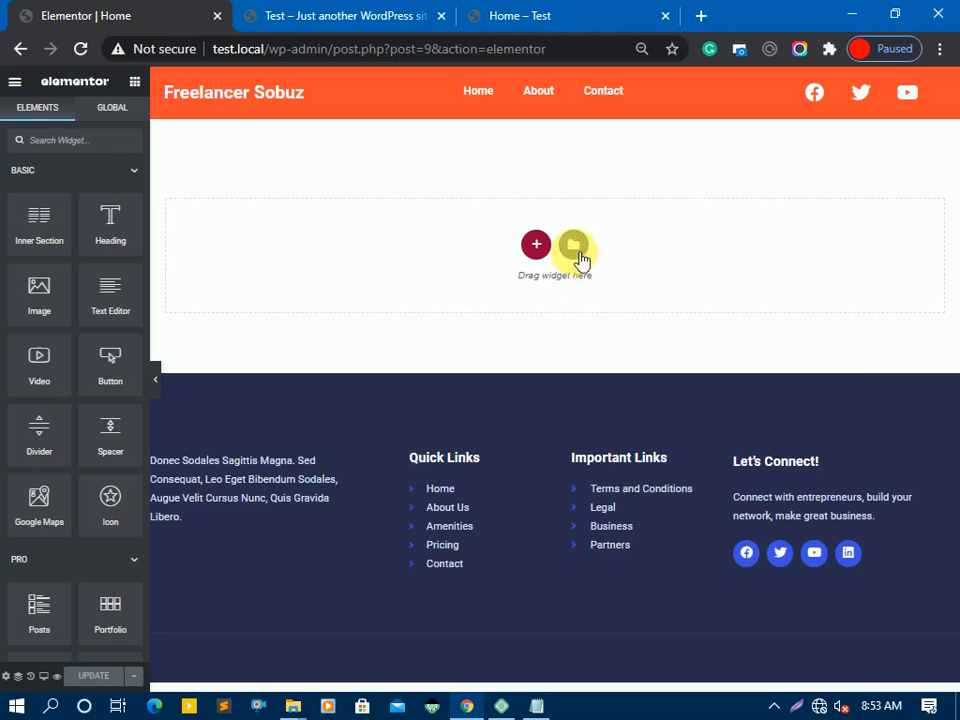
- Import Home.json from the Web site 3 folder into the Elementor template library
{"action": "left_click", "coordinate": [574, 252]}
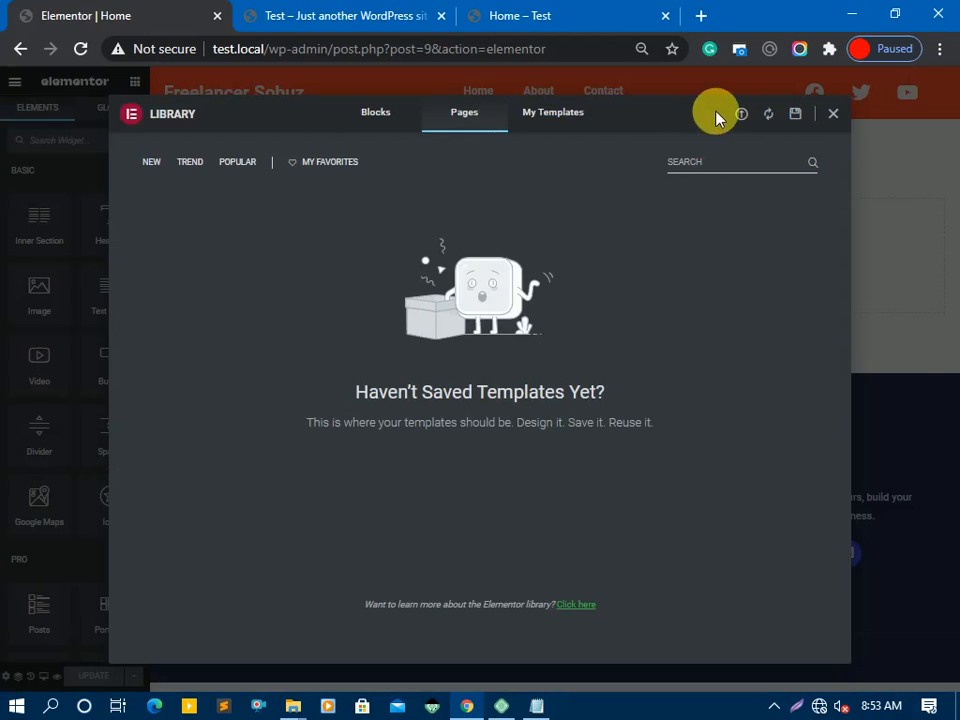
{"action": "left_click", "coordinate": [741, 113]}
{"action": "left_click", "coordinate": [472, 430]}
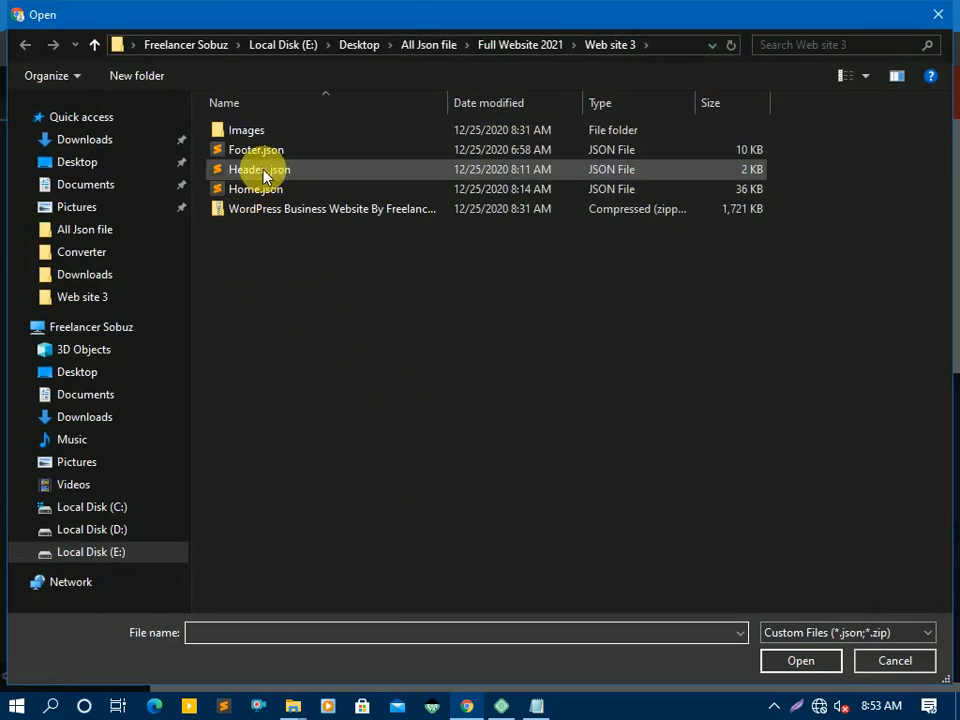
{"action": "left_click", "coordinate": [270, 190]}
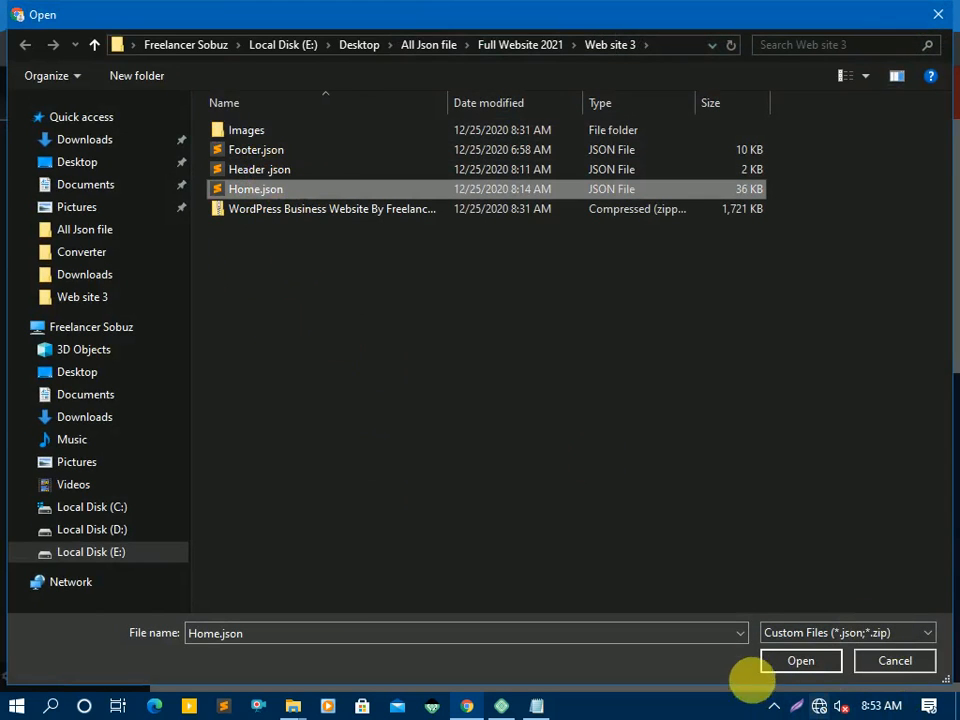
{"action": "left_click", "coordinate": [769, 664]}
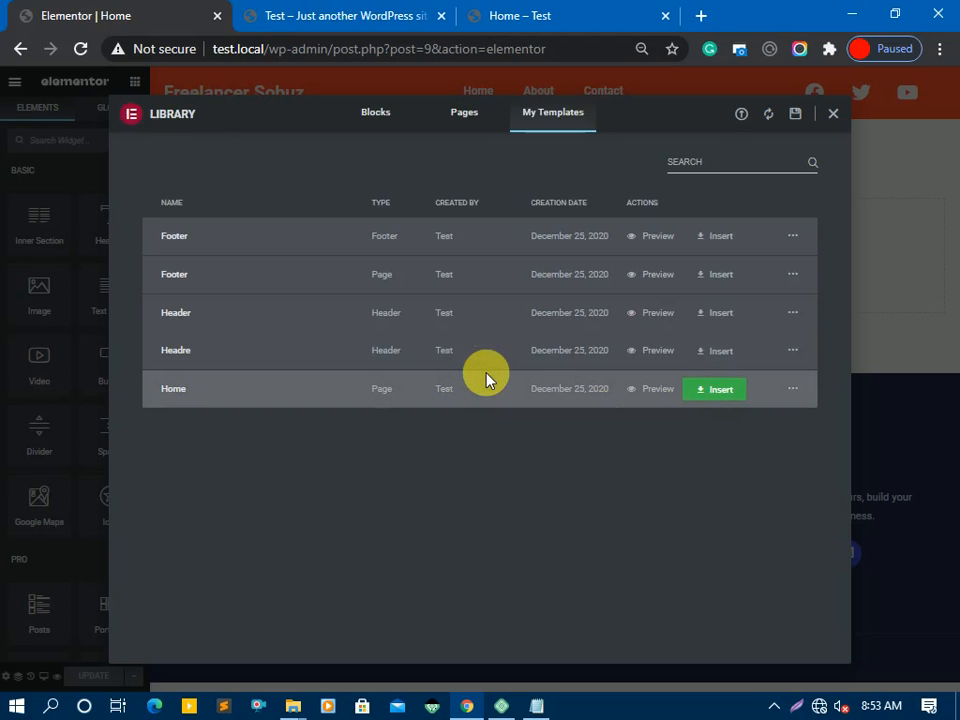
- Insert the Home template into the page, look through its sections, and update the page
{"action": "left_click", "coordinate": [735, 396]}
{"action": "left_click", "coordinate": [556, 429]}
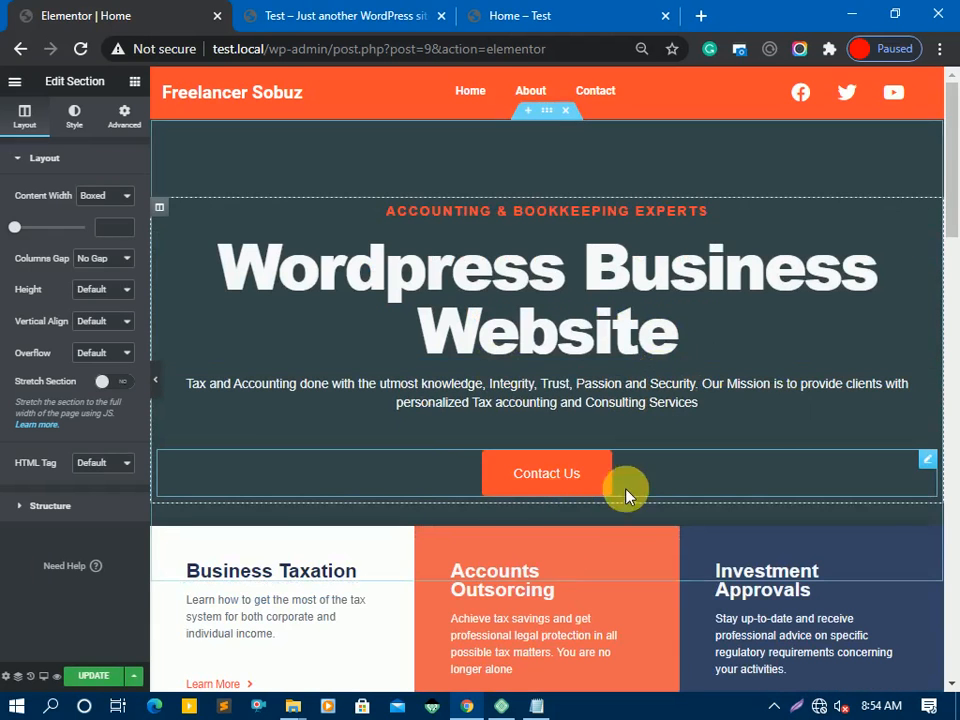
{"action": "scroll", "coordinate": [446, 563], "scroll_direction": "down", "scroll_amount": 3}
{"action": "scroll", "coordinate": [446, 557], "scroll_direction": "up", "scroll_amount": 3}
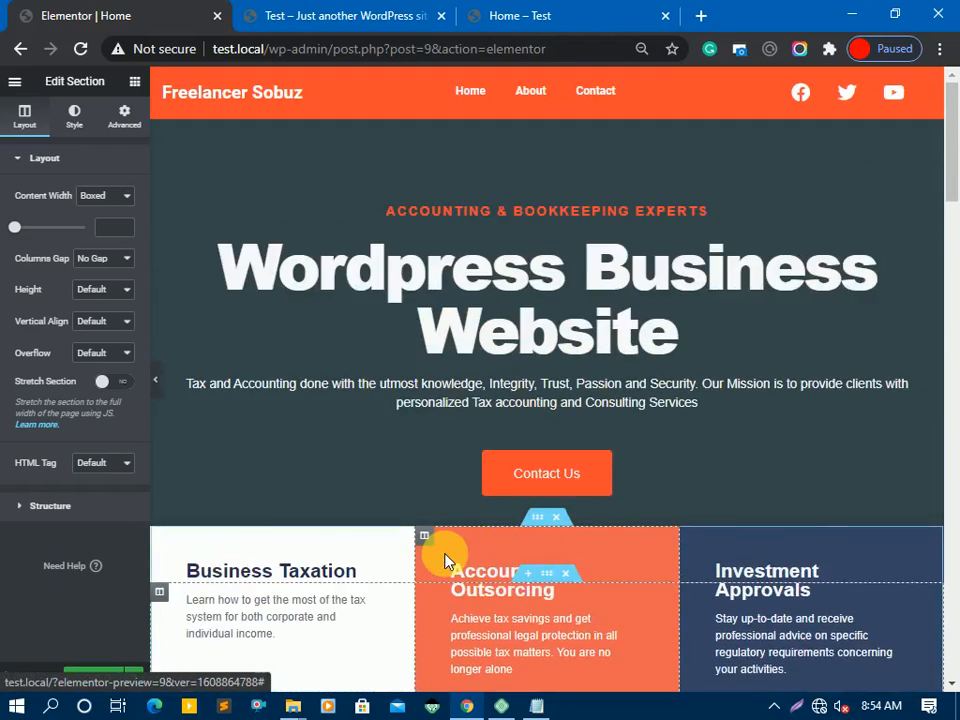
{"action": "scroll", "coordinate": [446, 562], "scroll_direction": "down", "scroll_amount": 12}
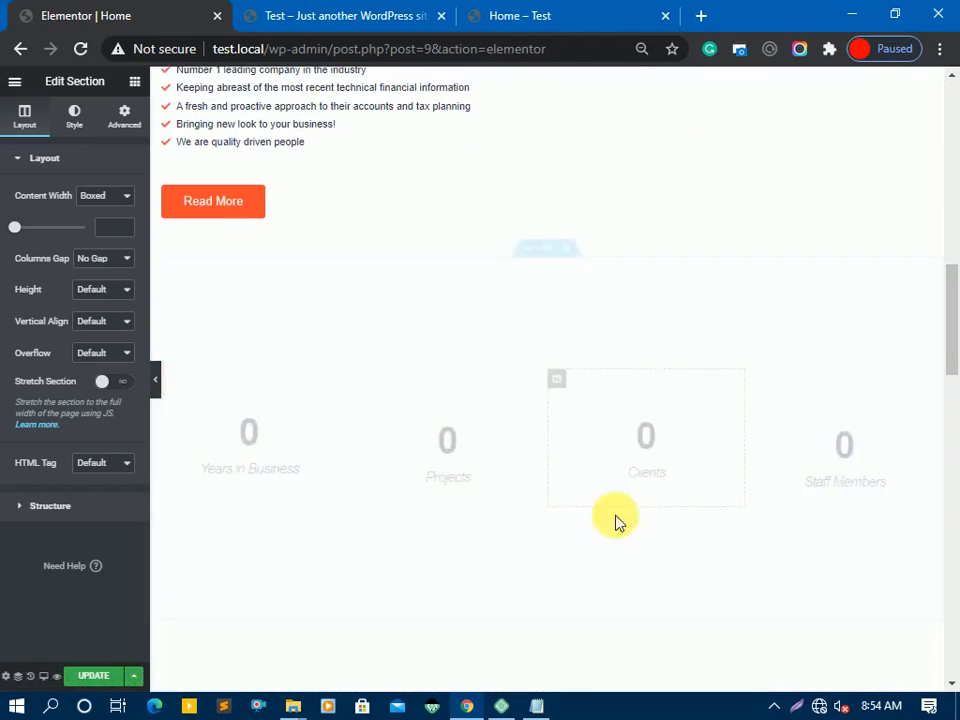
{"action": "scroll", "coordinate": [628, 475], "scroll_direction": "up", "scroll_amount": 2}
{"action": "scroll", "coordinate": [628, 475], "scroll_direction": "up", "scroll_amount": 10}
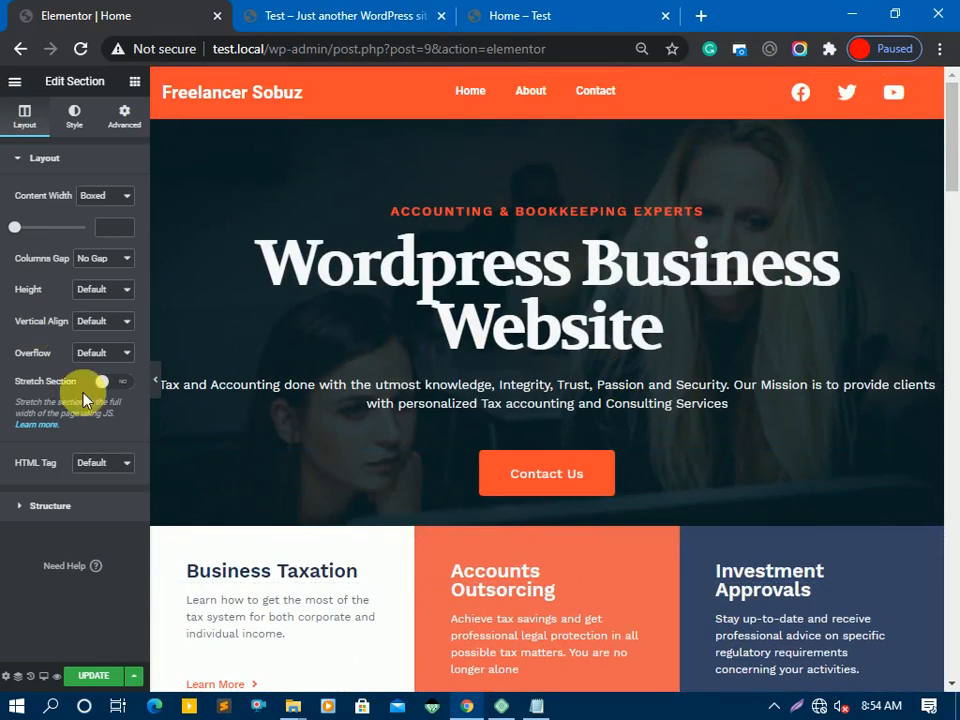
{"action": "scroll", "coordinate": [435, 446], "scroll_direction": "down", "scroll_amount": 7}
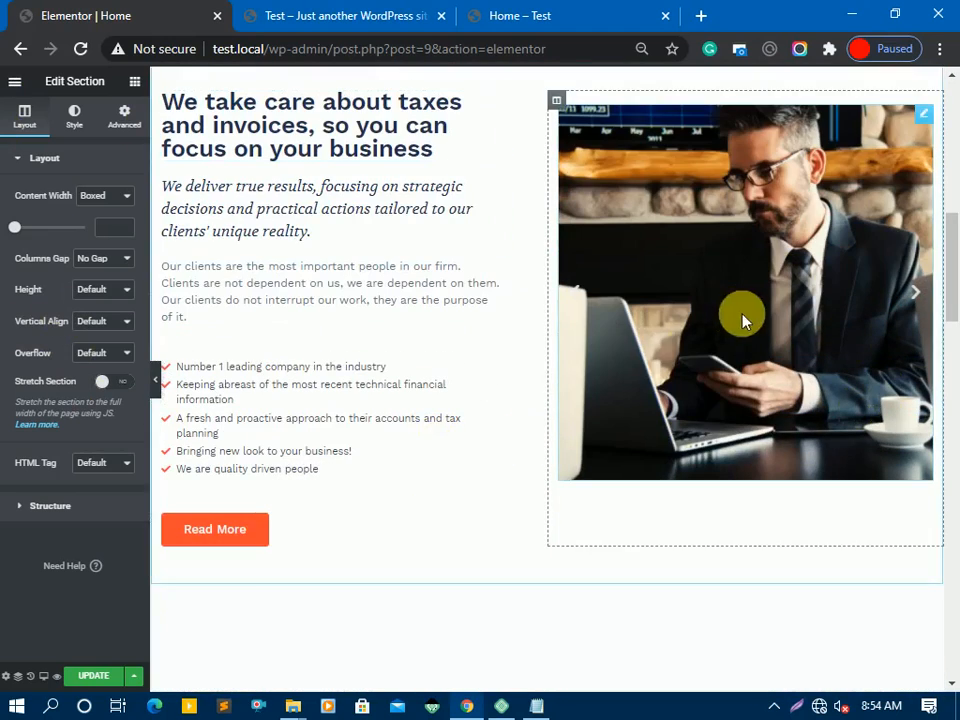
{"action": "left_click", "coordinate": [94, 676]}
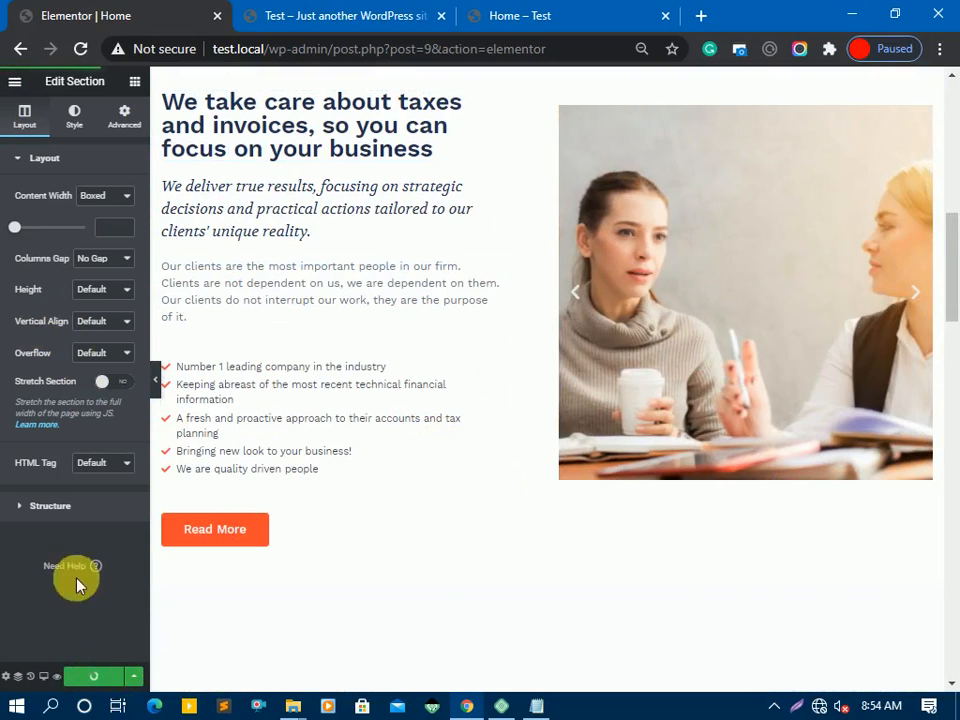
- Review the page's lower sections in the editor, and reload the live site to check its front page
{"action": "scroll", "coordinate": [444, 568], "scroll_direction": "down", "scroll_amount": 10}
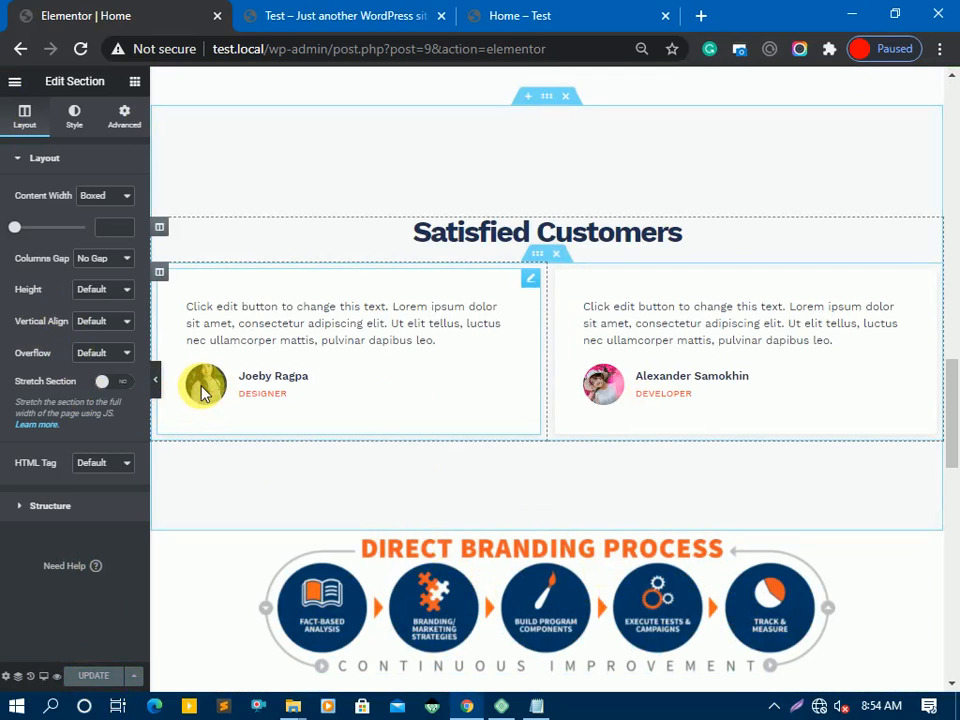
{"action": "scroll", "coordinate": [614, 497], "scroll_direction": "down", "scroll_amount": 9}
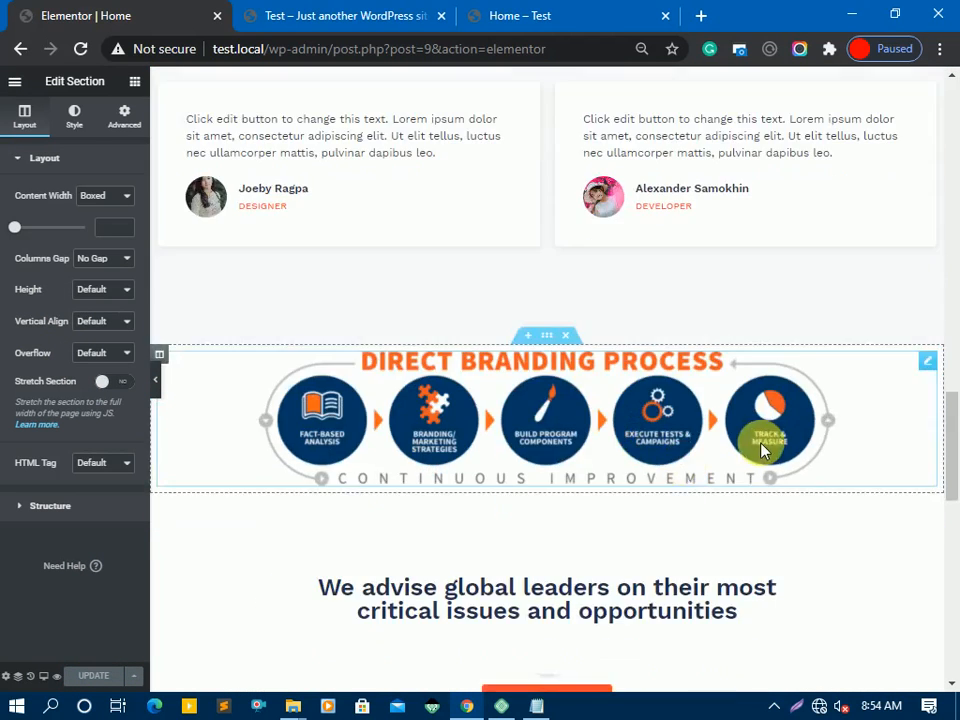
{"action": "scroll", "coordinate": [430, 540], "scroll_direction": "up", "scroll_amount": 10}
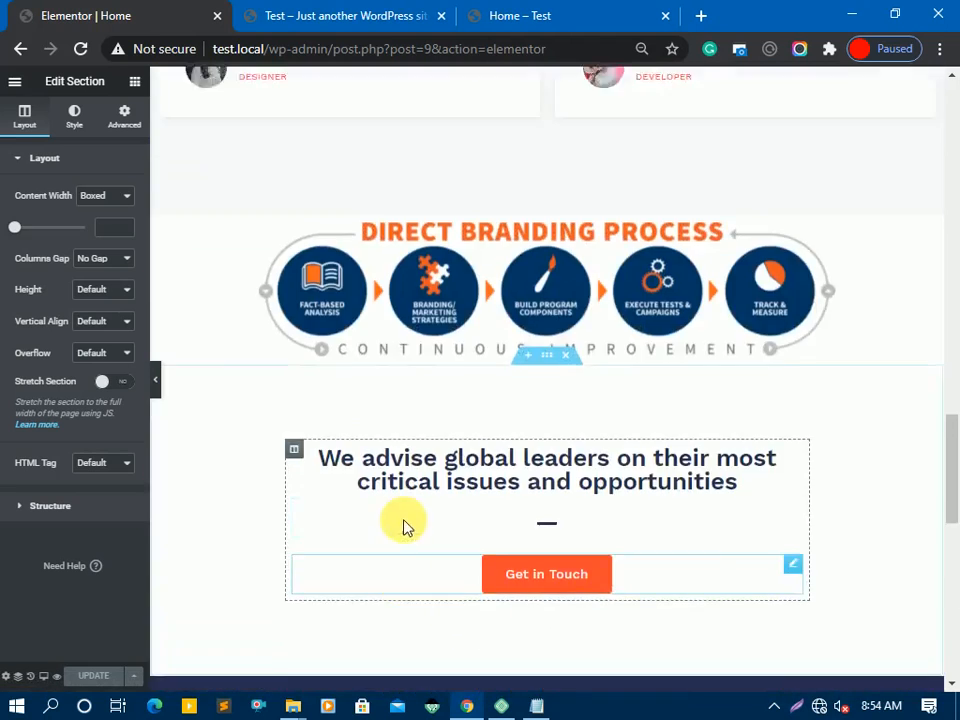
{"action": "left_click", "coordinate": [330, 15]}
{"action": "left_click", "coordinate": [77, 48]}
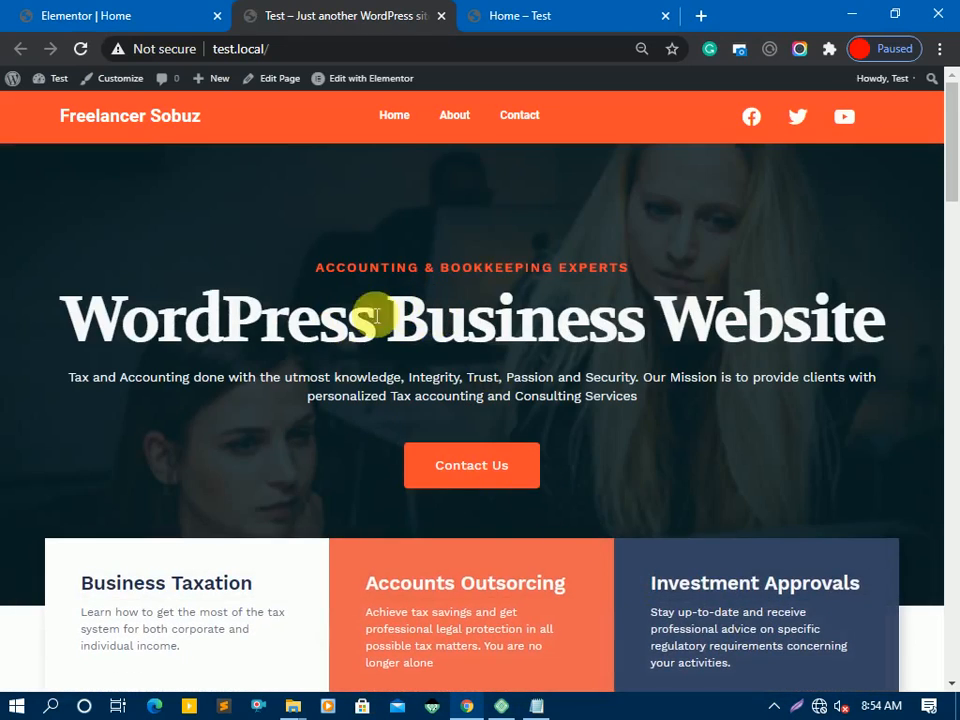
{"action": "scroll", "coordinate": [681, 411], "scroll_direction": "down", "scroll_amount": 3}
{"action": "scroll", "coordinate": [683, 418], "scroll_direction": "down", "scroll_amount": 4}
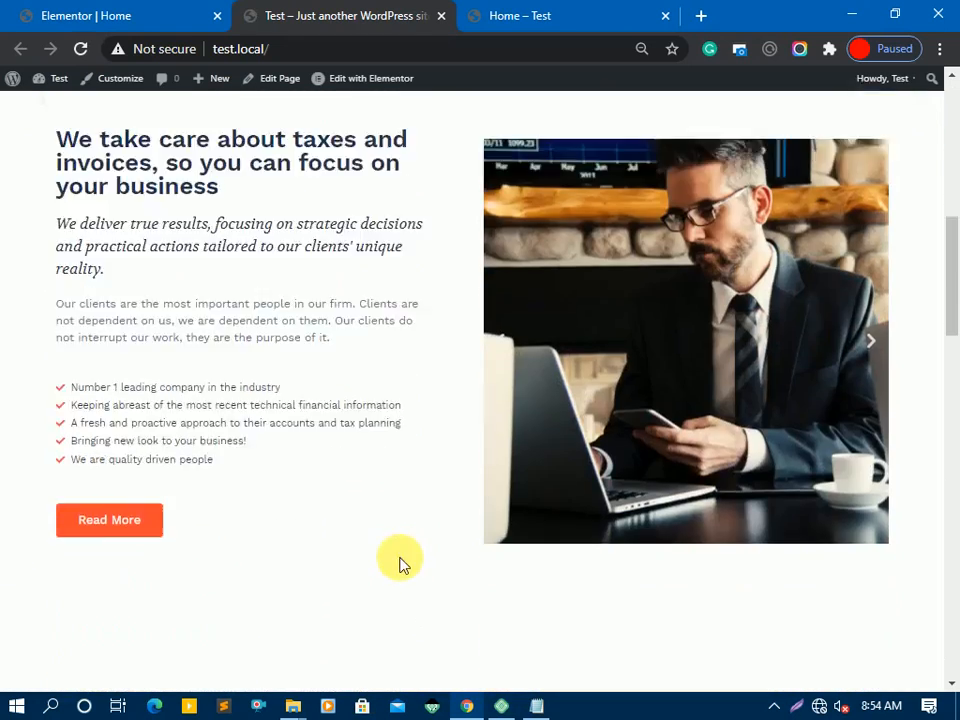
{"action": "scroll", "coordinate": [516, 506], "scroll_direction": "up", "scroll_amount": 1}
- Browse backwards through the image carousel beside the taxes and invoices text on the live site
{"action": "left_click", "coordinate": [500, 391]}
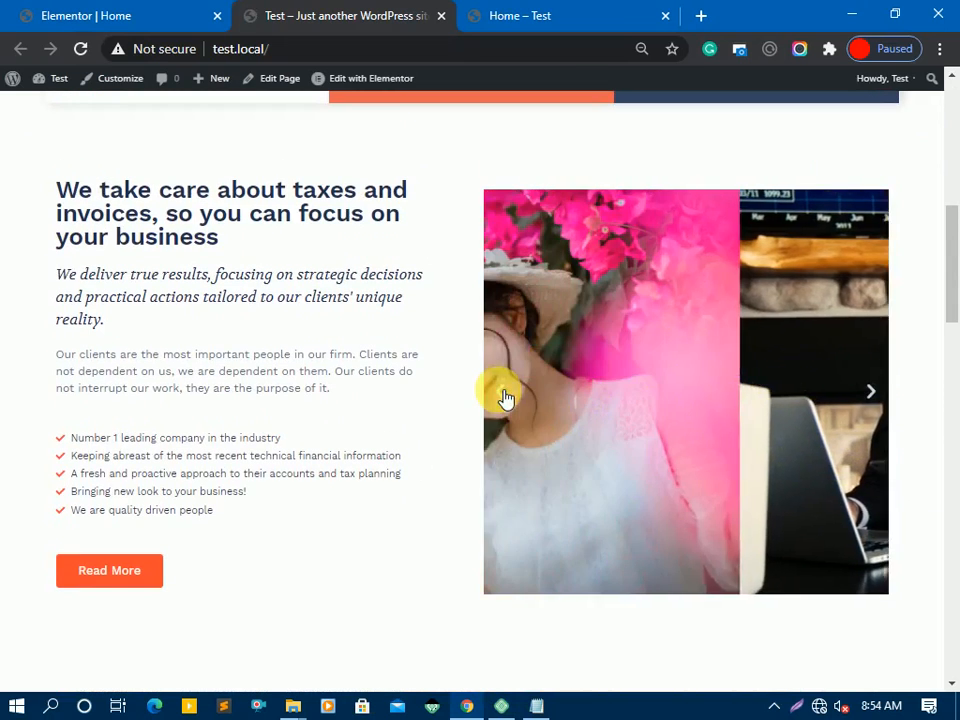
{"action": "left_click", "coordinate": [505, 396]}
{"action": "left_click", "coordinate": [504, 395]}
{"action": "left_click", "coordinate": [504, 395]}
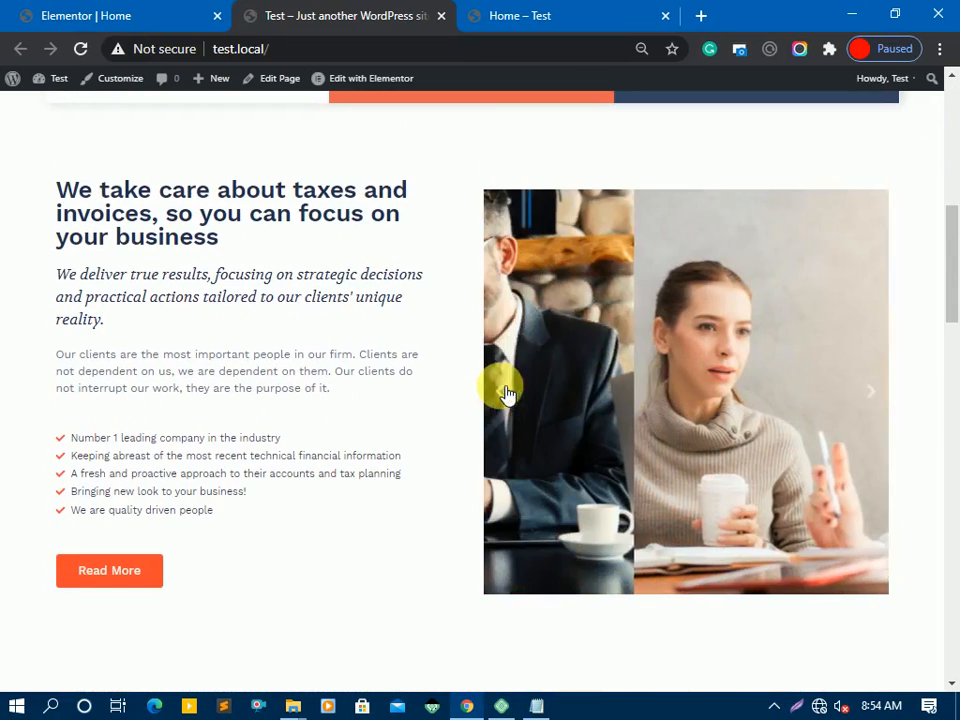
- Review the live site's counters, Satisfied Customers, branding process, call-to-action and footer sections, and return to the hero section
{"action": "left_click", "coordinate": [504, 395]}
{"action": "scroll", "coordinate": [463, 460], "scroll_direction": "down", "scroll_amount": 5}
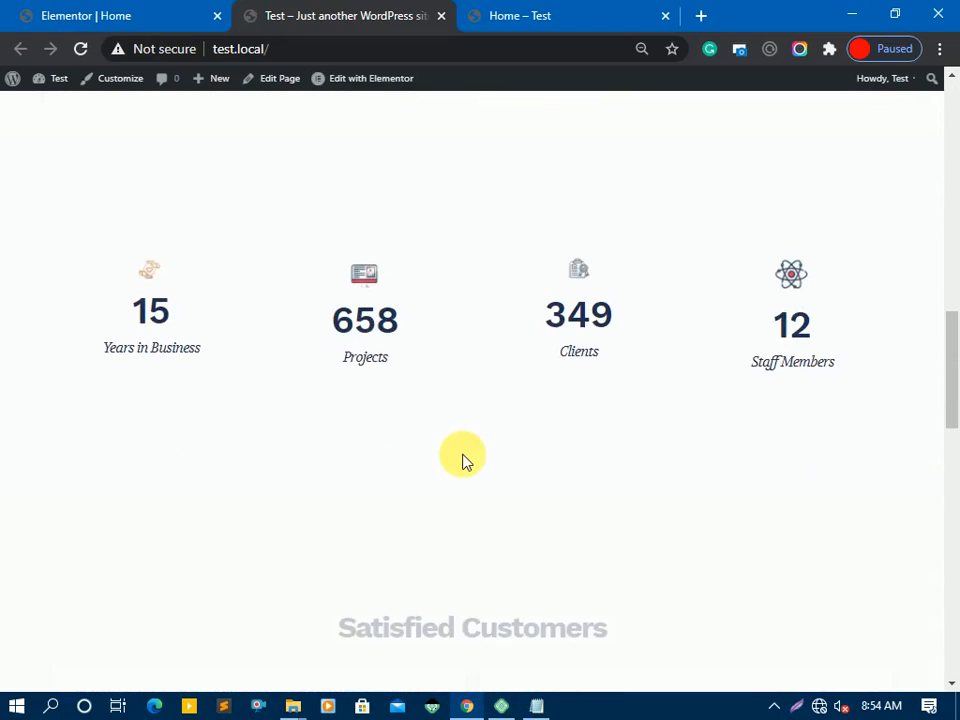
{"action": "scroll", "coordinate": [604, 369], "scroll_direction": "down", "scroll_amount": 5}
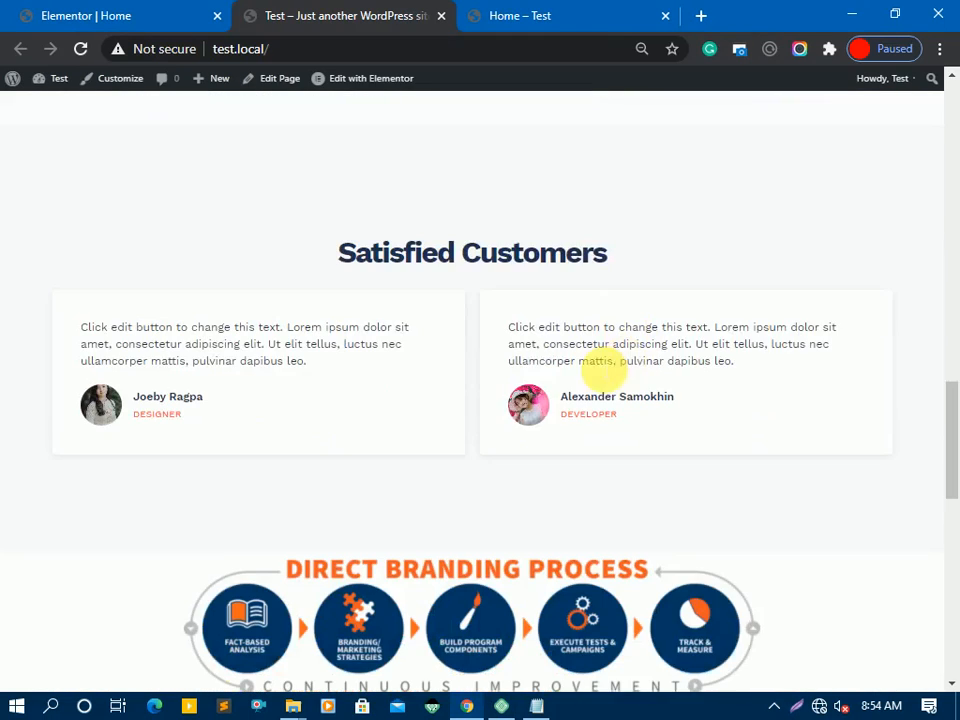
{"action": "left_click_drag", "start_coordinate": [761, 225], "coordinate": [533, 235]}
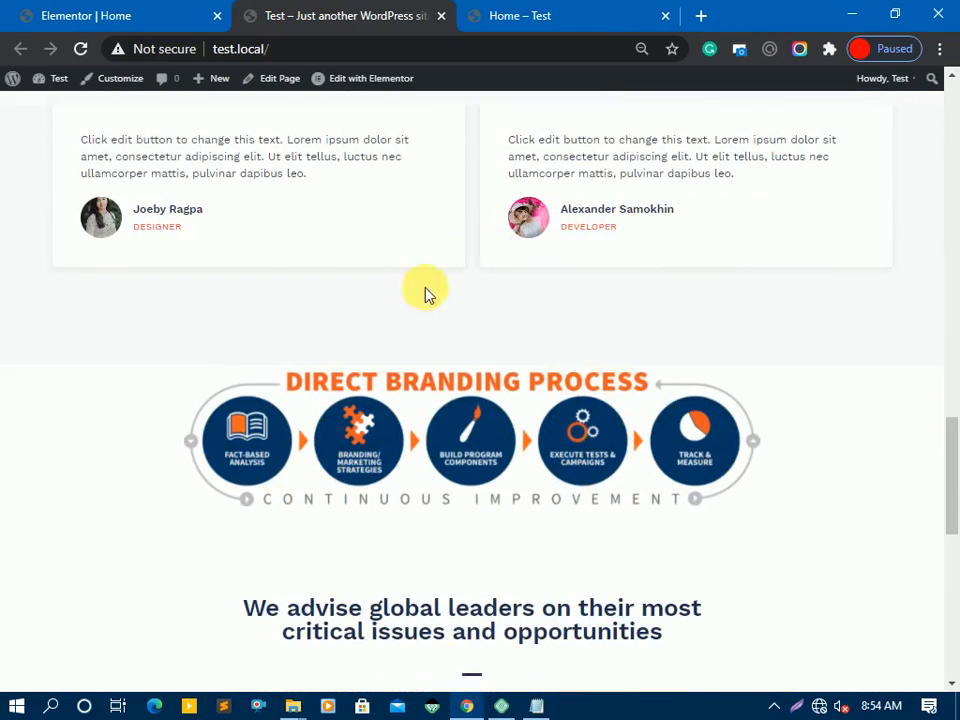
{"action": "scroll", "coordinate": [542, 431], "scroll_direction": "down", "scroll_amount": 4}
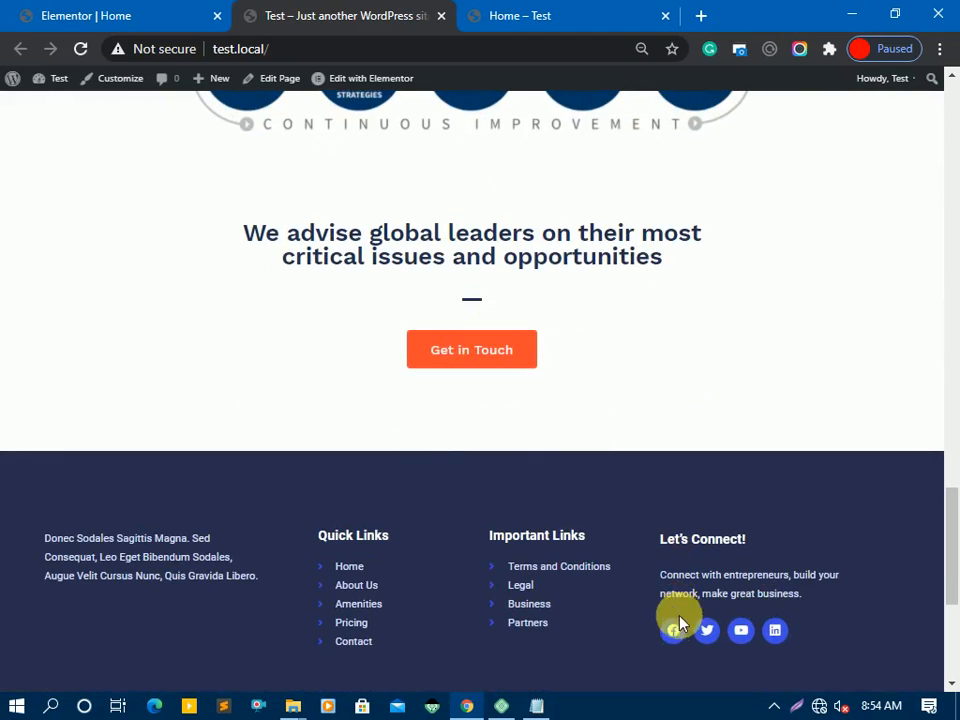
{"action": "scroll", "coordinate": [572, 431], "scroll_direction": "up", "scroll_amount": 9}
{"action": "scroll", "coordinate": [575, 393], "scroll_direction": "up", "scroll_amount": 10}
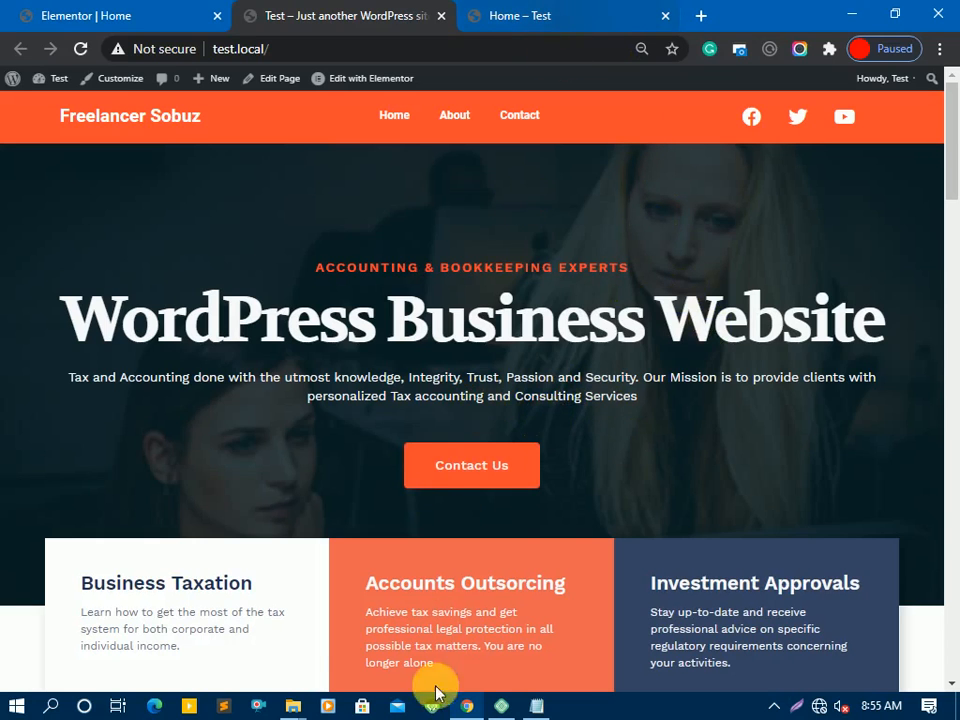
- Switch to Notepad and copy the Google Drive sharing link from wodpress infrometion.txt
{"action": "left_click", "coordinate": [532, 707]}
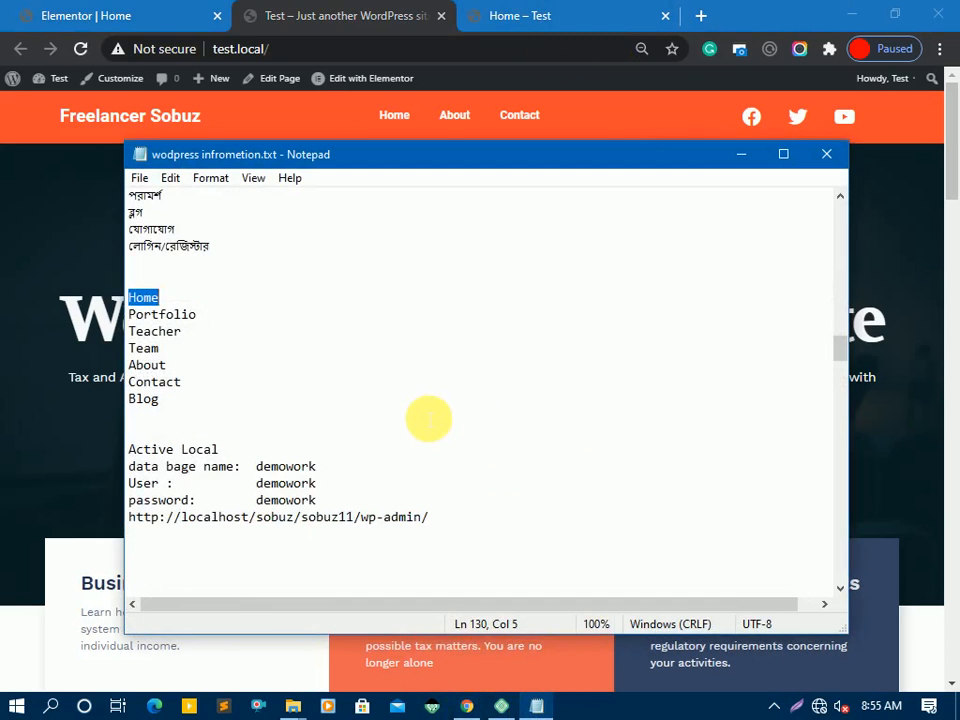
{"action": "scroll", "coordinate": [428, 420], "scroll_direction": "up", "scroll_amount": 20}
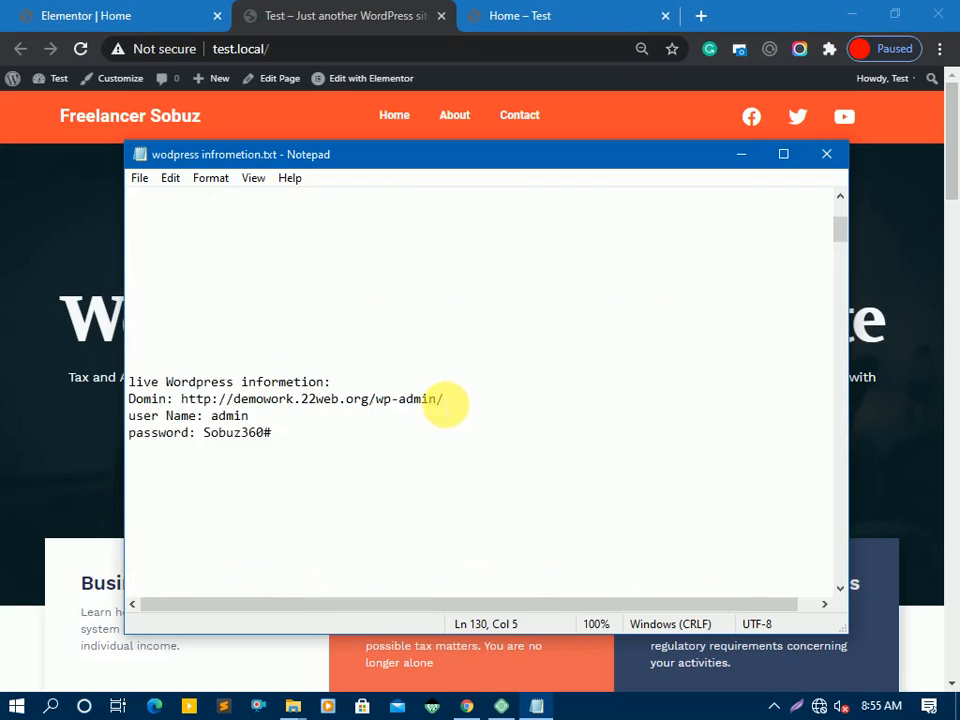
{"action": "scroll", "coordinate": [450, 404], "scroll_direction": "up", "scroll_amount": 4}
{"action": "left_click_drag", "start_coordinate": [748, 264], "coordinate": [105, 264]}
{"action": "key", "text": "ctrl+c"}
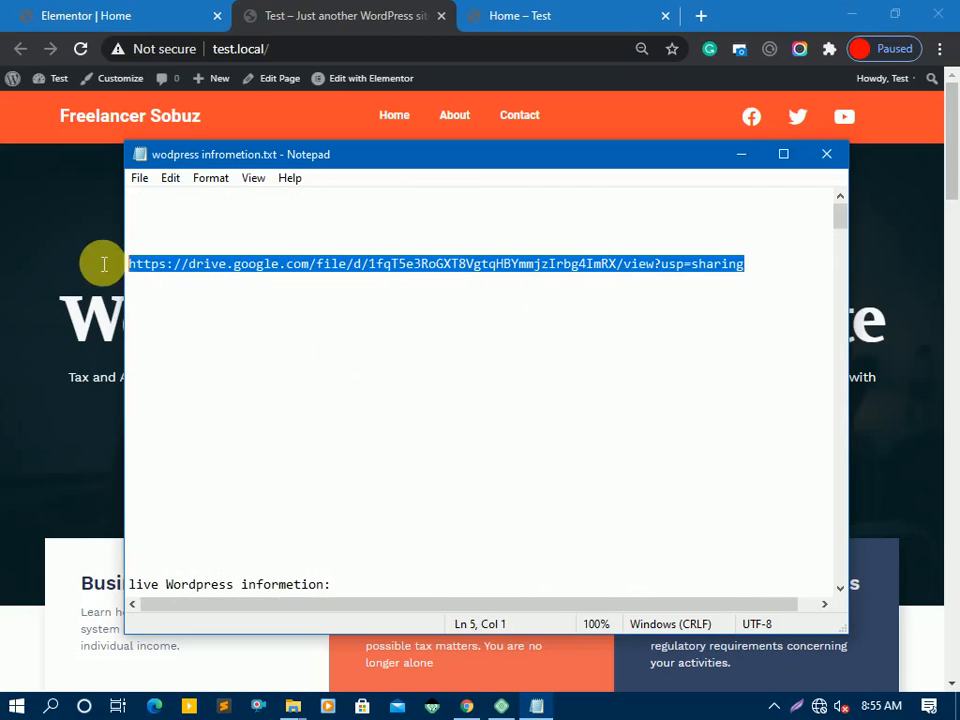
- Try to open the copied Google Drive link in a new browser tab, and close that tab
{"action": "left_click", "coordinate": [401, 403]}
{"action": "left_click", "coordinate": [615, 14]}
{"action": "left_click", "coordinate": [701, 18]}
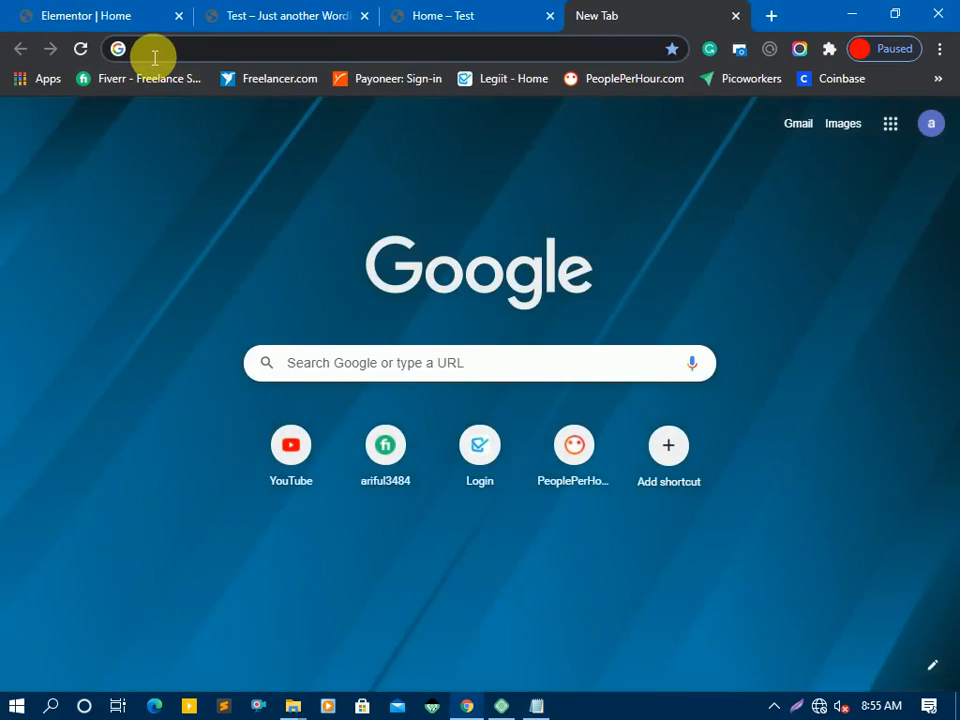
{"action": "left_click", "coordinate": [155, 57]}
{"action": "key", "text": "ctrl+v"}
{"action": "key", "text": "Return"}
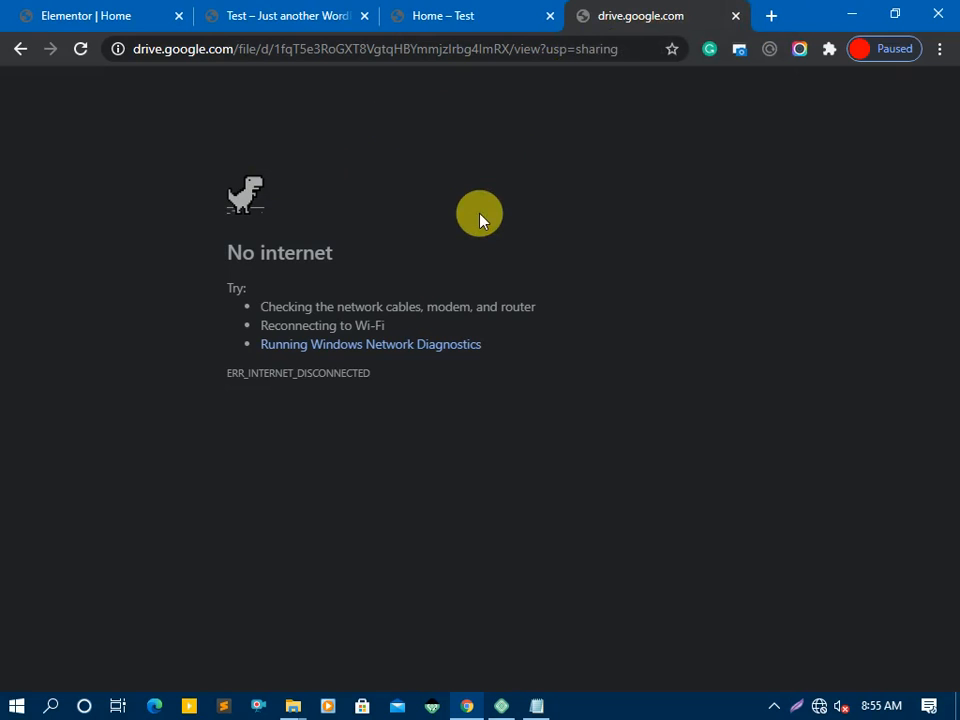
{"action": "left_click", "coordinate": [735, 16]}
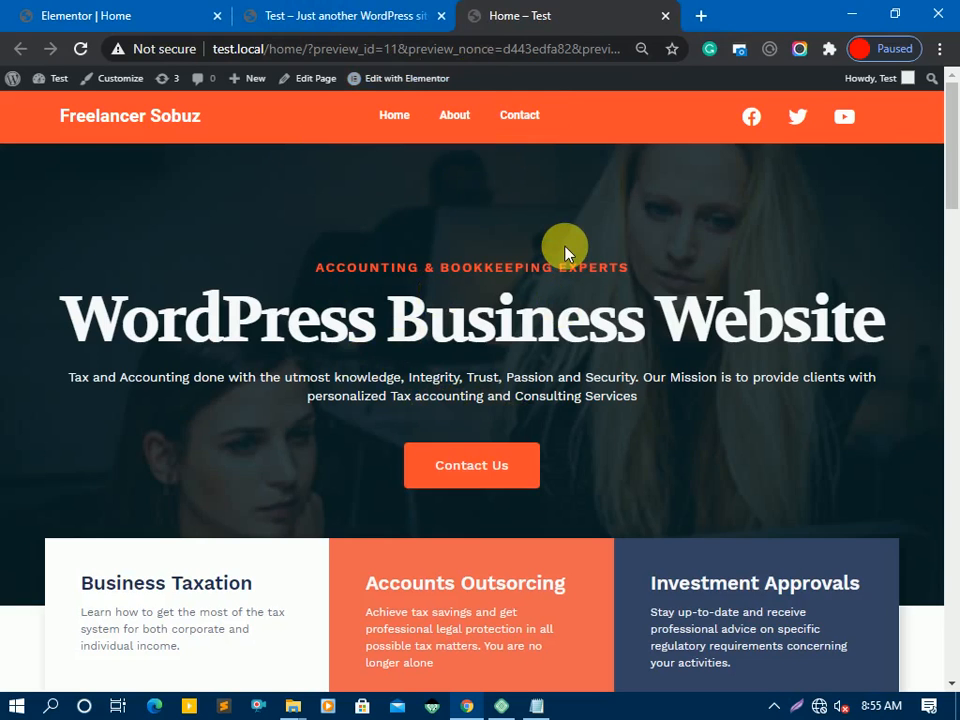
- Switch to File Explorer and inspect the WordPress Business Website zip and its available actions in the Full Website 2021 Web site 3 folder
{"action": "left_click", "coordinate": [154, 13]}
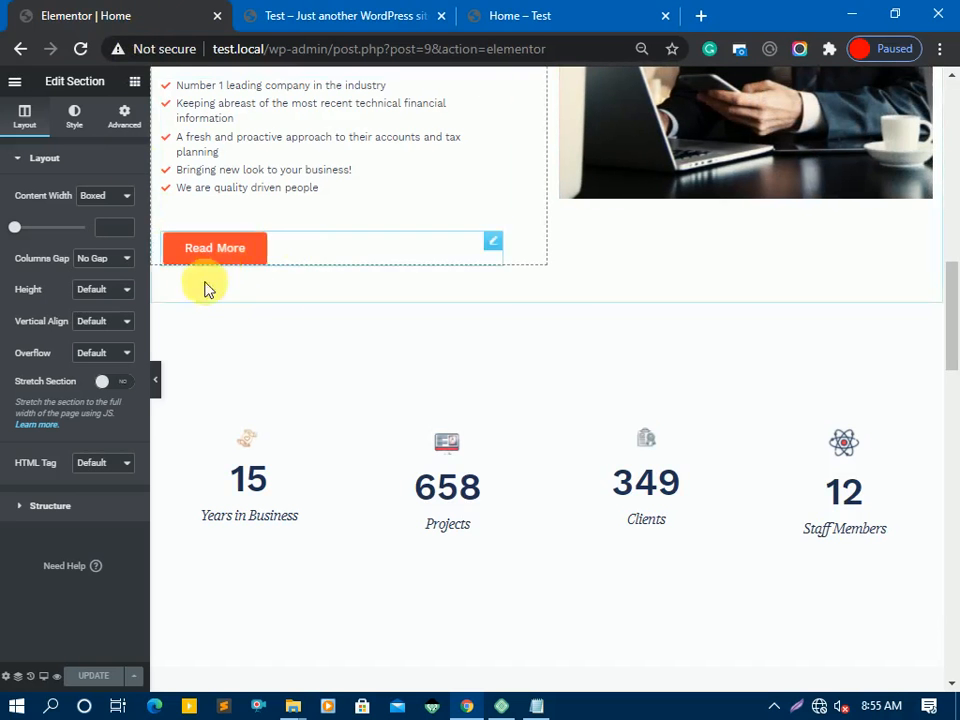
{"action": "mouse_move", "coordinate": [290, 706]}
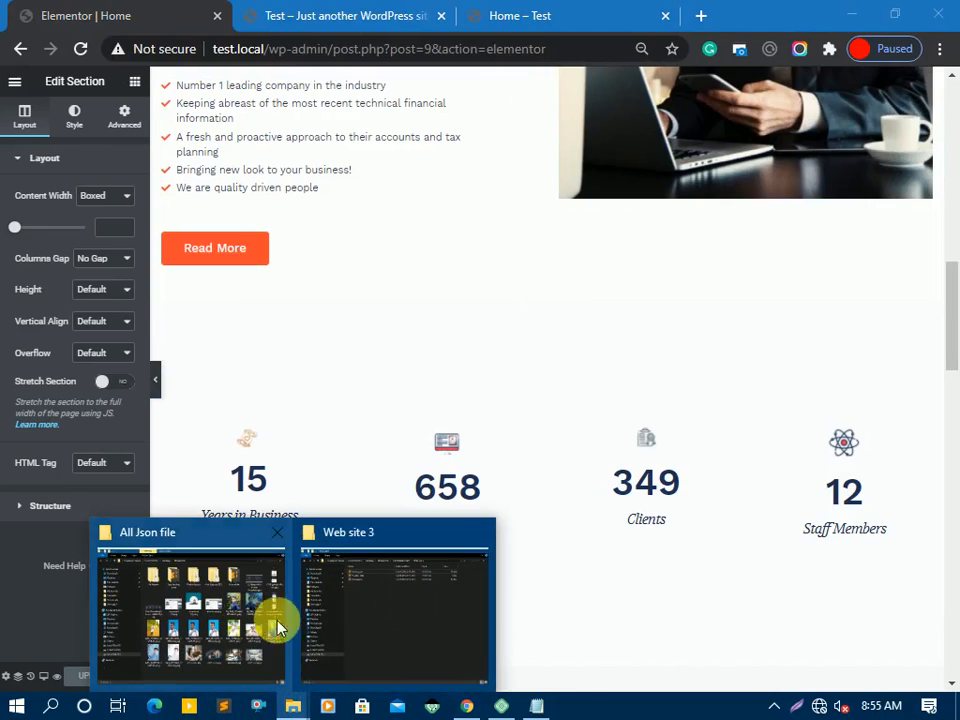
{"action": "mouse_move", "coordinate": [396, 626]}
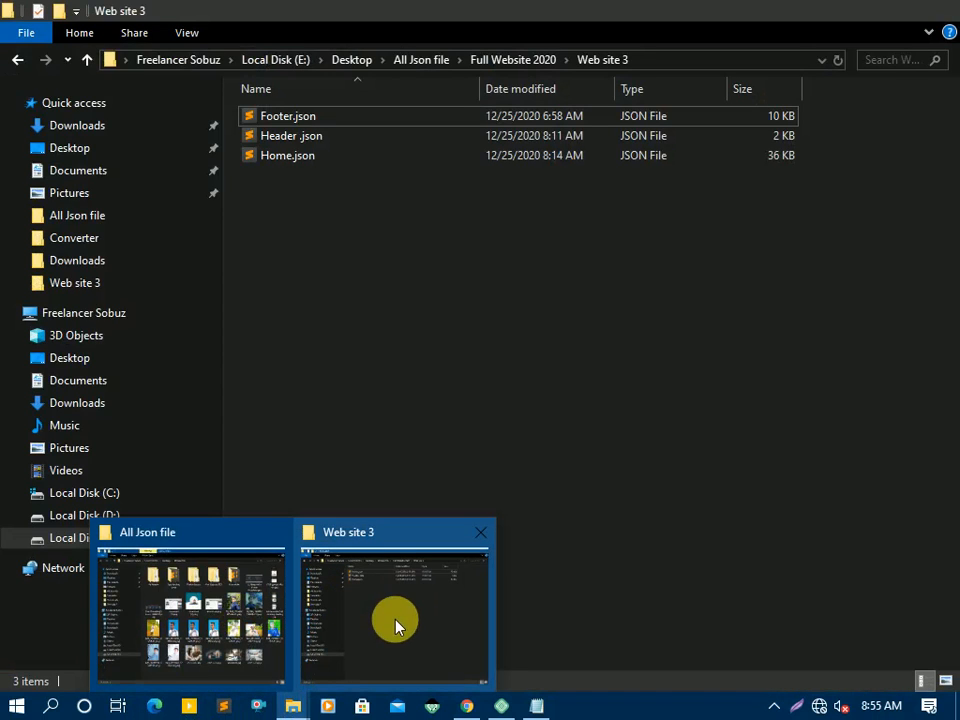
{"action": "left_click", "coordinate": [396, 626]}
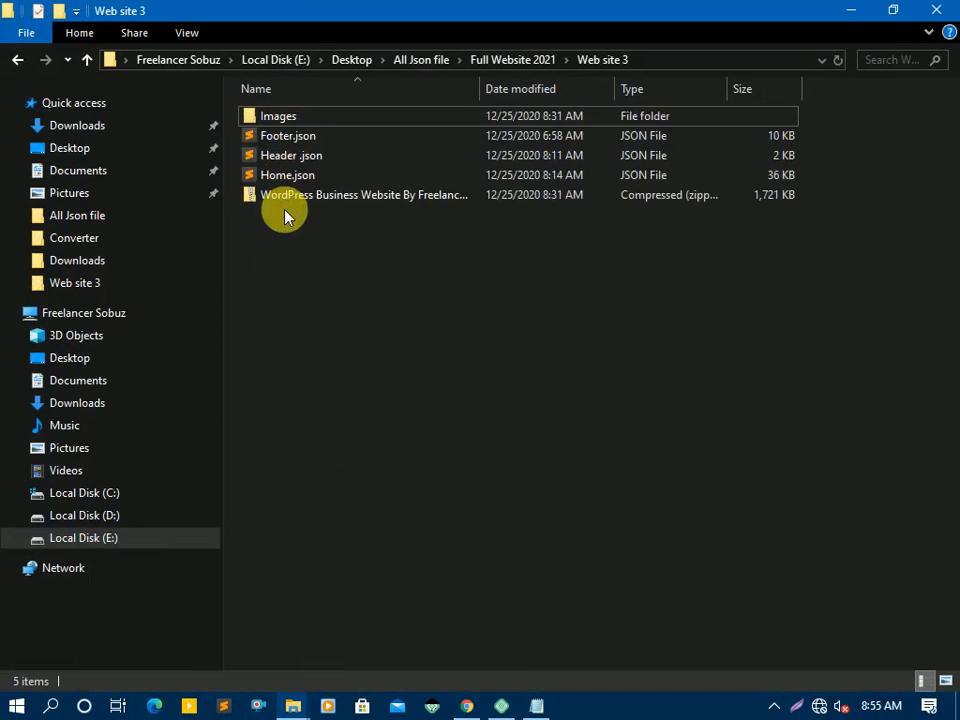
{"action": "left_click", "coordinate": [302, 200]}
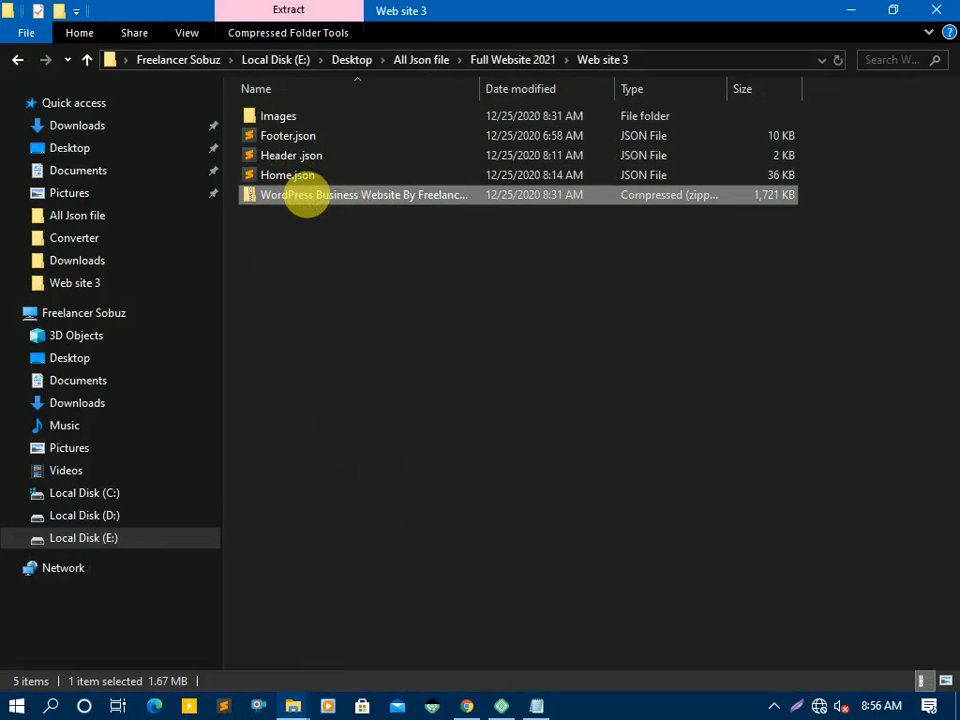
{"action": "right_click", "coordinate": [307, 197]}
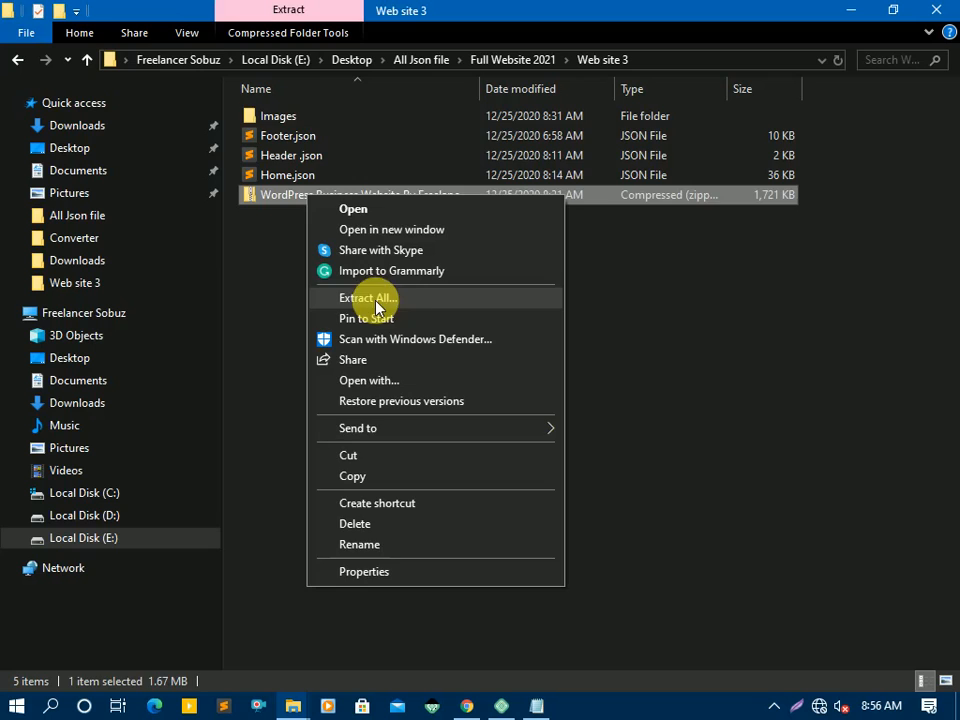
{"action": "left_click", "coordinate": [720, 313]}
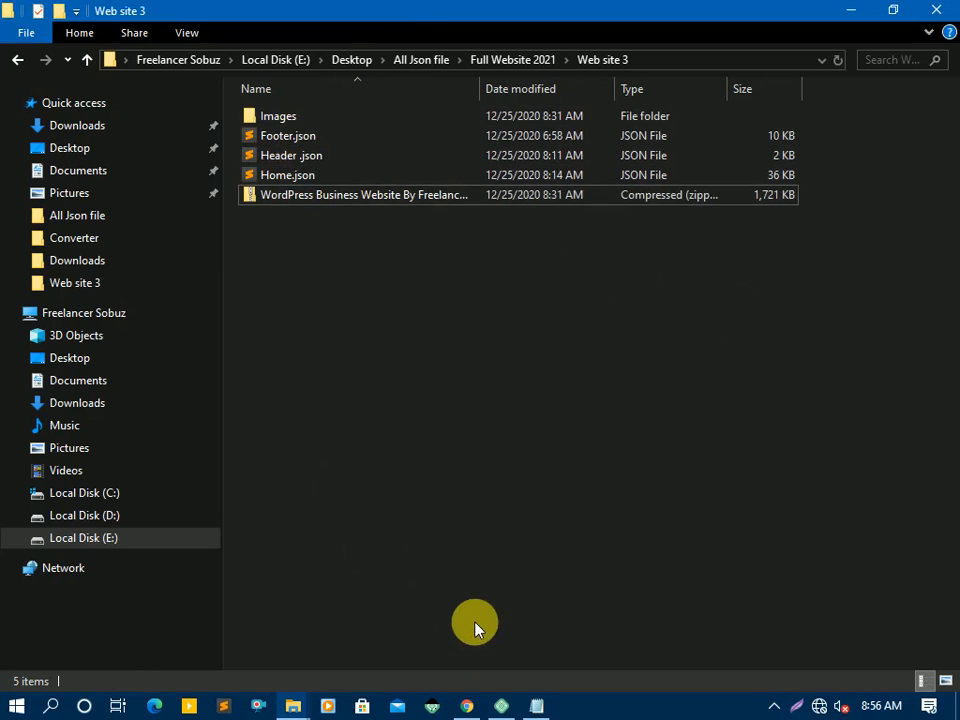
- Switch back to the Notepad notes and highlight the Google Drive sharing link
{"action": "left_click", "coordinate": [535, 710]}
{"action": "left_click", "coordinate": [620, 326]}
{"action": "left_click_drag", "start_coordinate": [740, 265], "coordinate": [130, 250]}
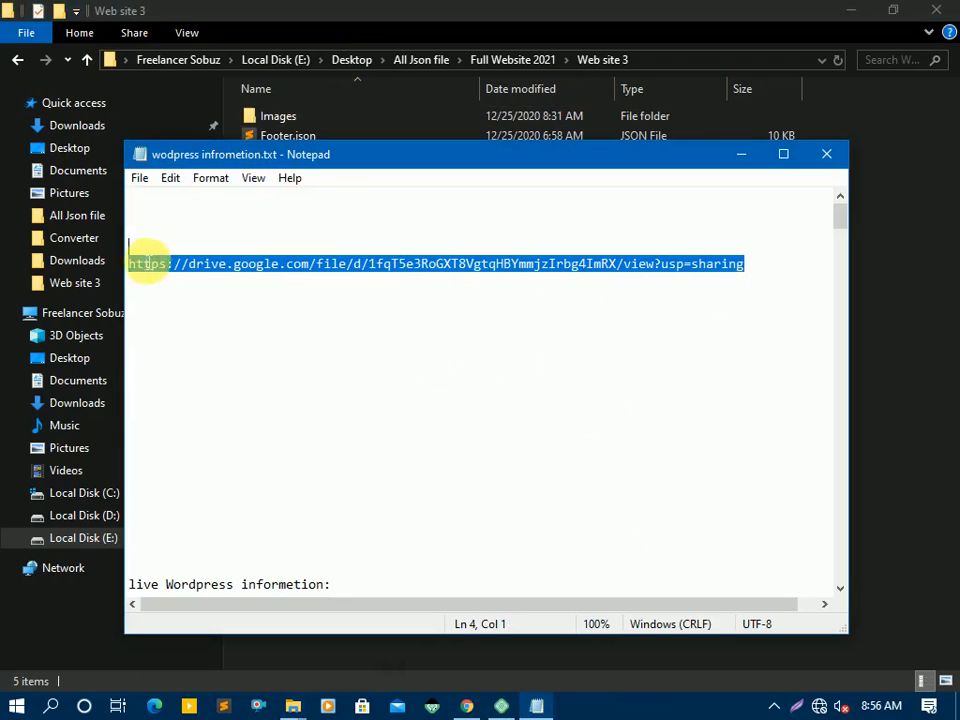
- Return to Chrome, inspect the Image Carousel widget's settings in the Elementor editor, and go back to the live site
{"action": "left_click", "coordinate": [467, 706]}
{"action": "scroll", "coordinate": [530, 328], "scroll_direction": "up", "scroll_amount": 15}
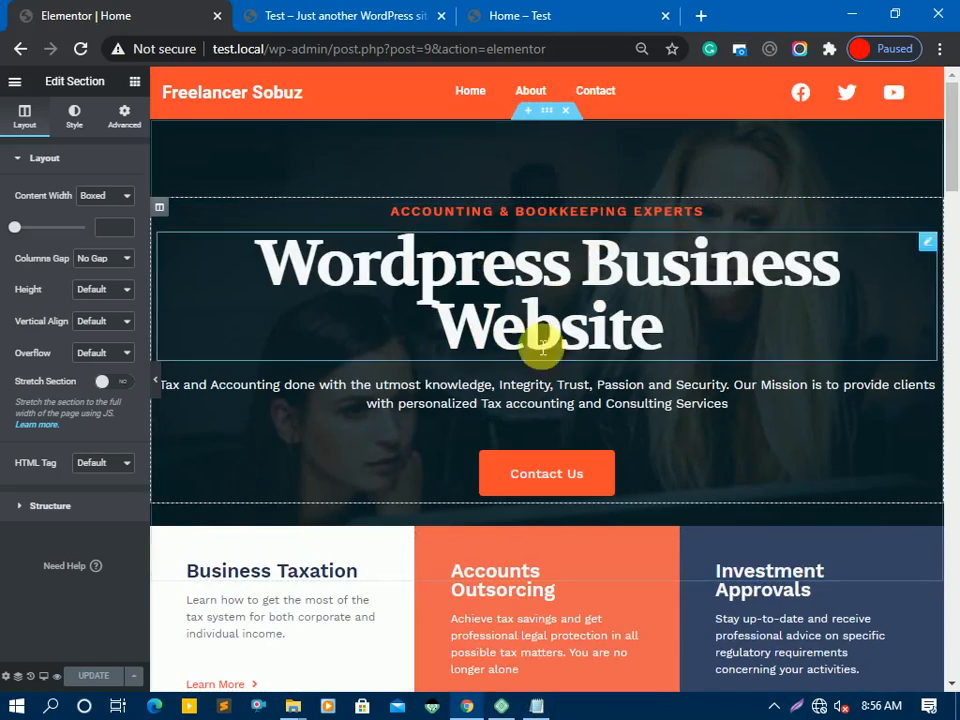
{"action": "scroll", "coordinate": [530, 380], "scroll_direction": "down", "scroll_amount": 6}
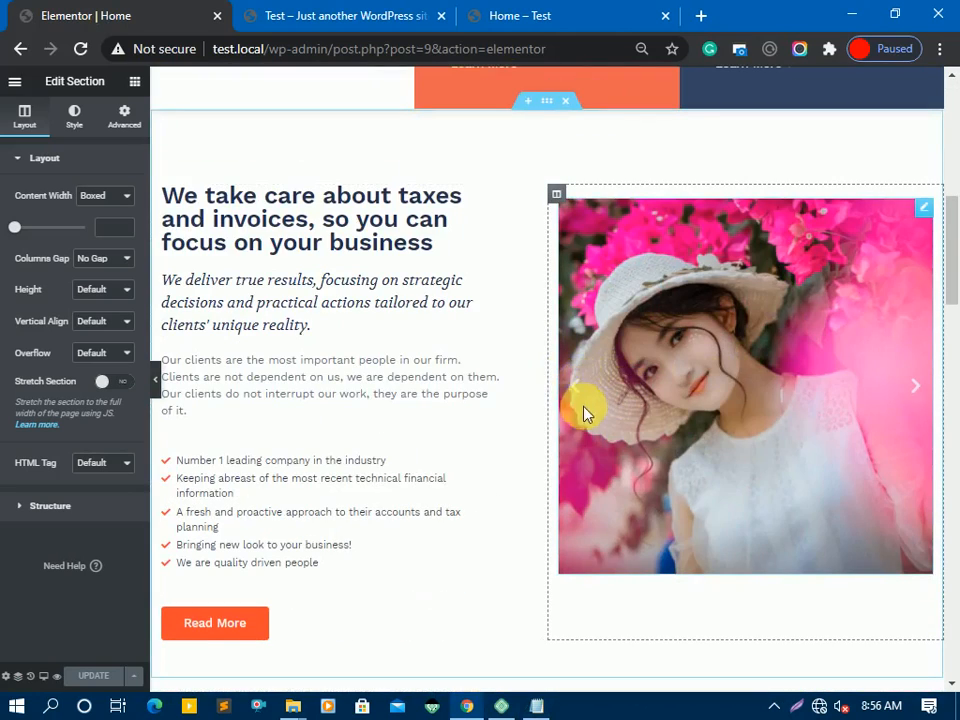
{"action": "left_click", "coordinate": [587, 399]}
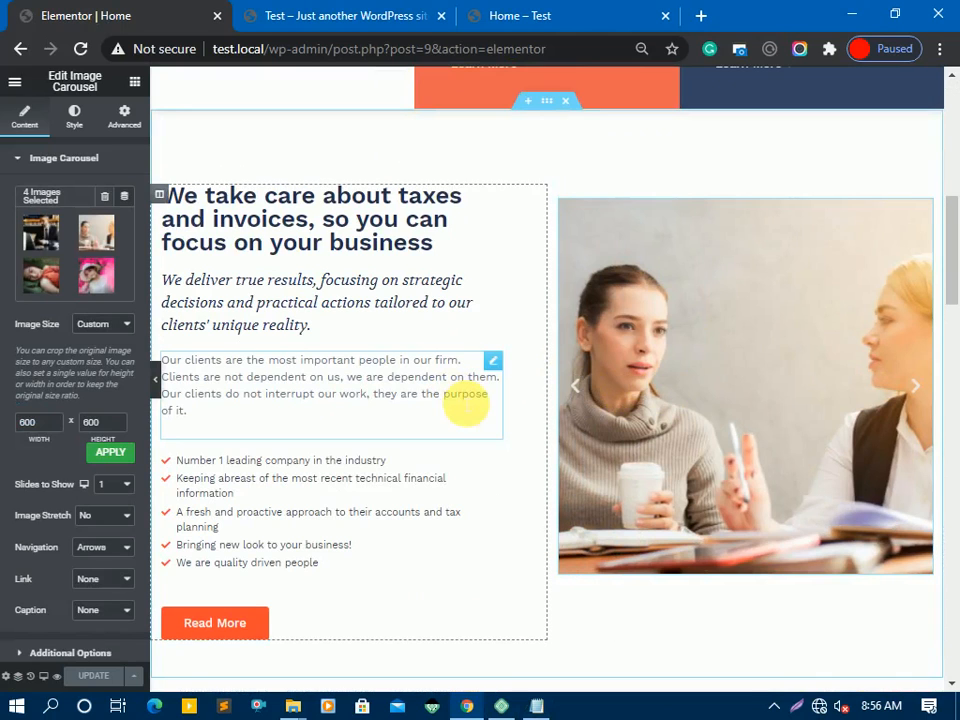
{"action": "scroll", "coordinate": [364, 145], "scroll_direction": "up", "scroll_amount": 10}
{"action": "left_click", "coordinate": [317, 12]}
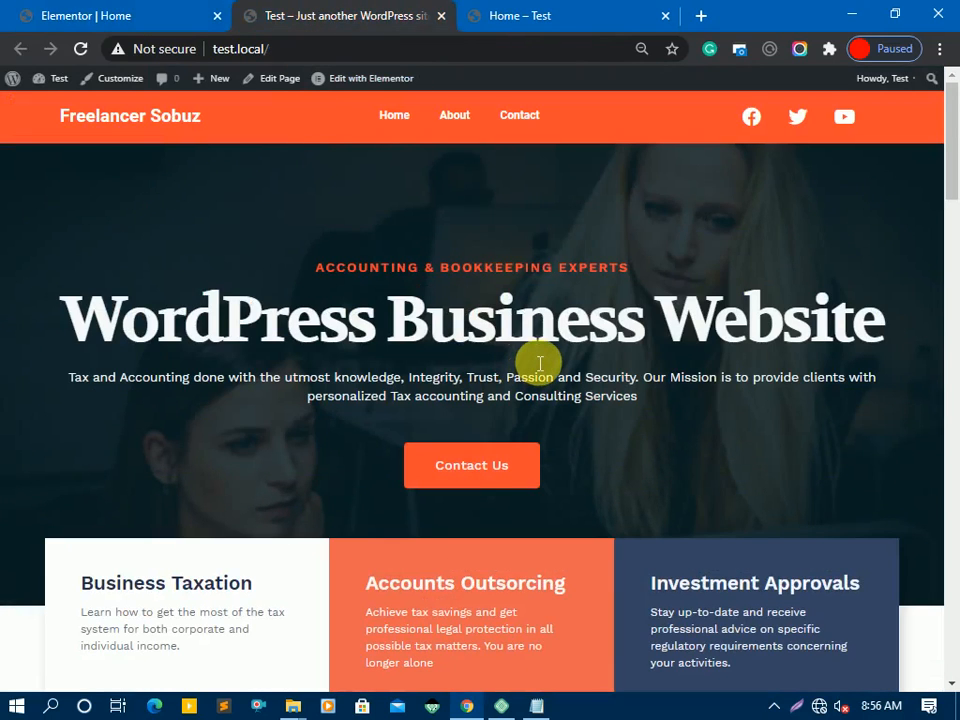